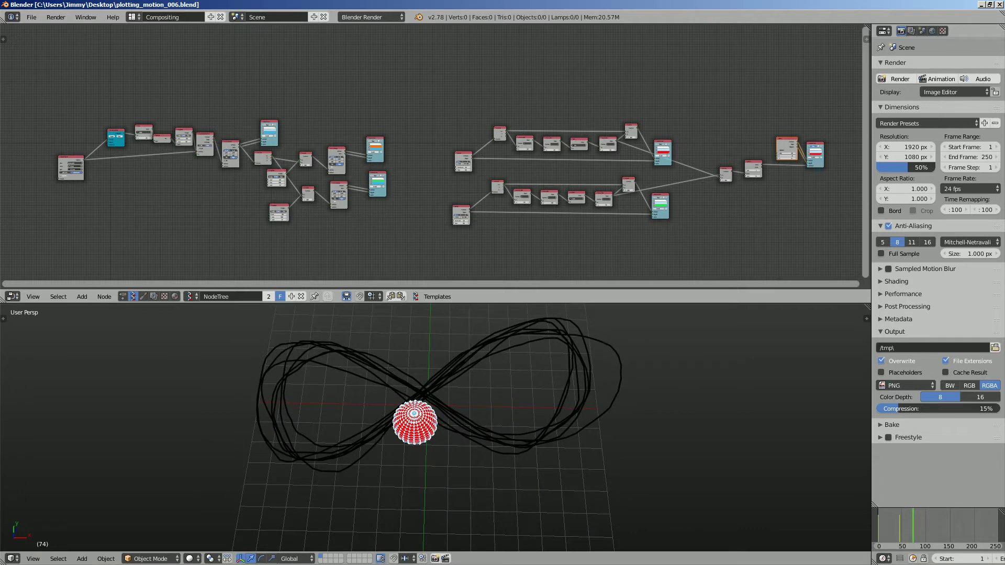
middle_click_drag(444, 408, 434, 427)
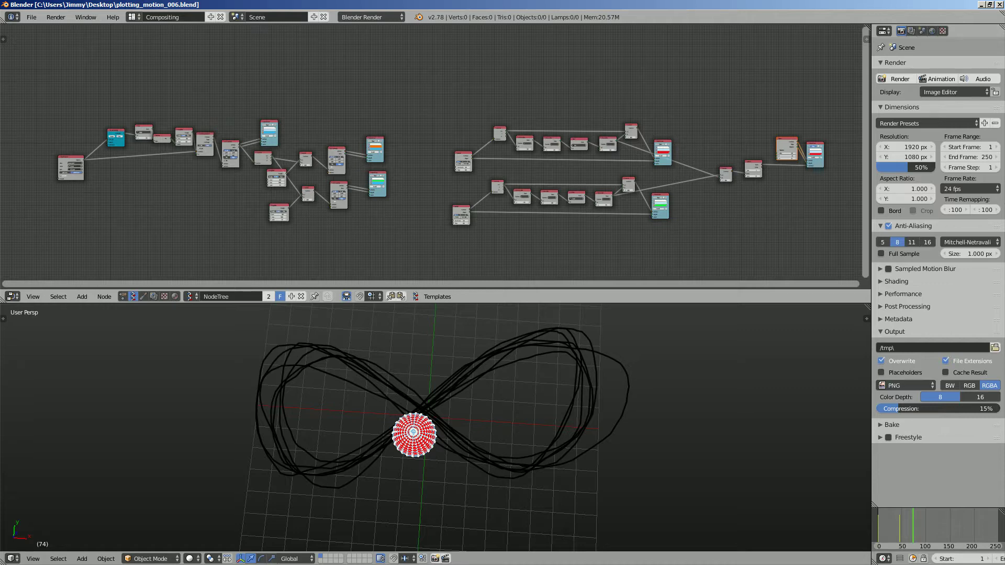
middle_click_drag(435, 427, 460, 415)
middle_click_drag(450, 230, 456, 236)
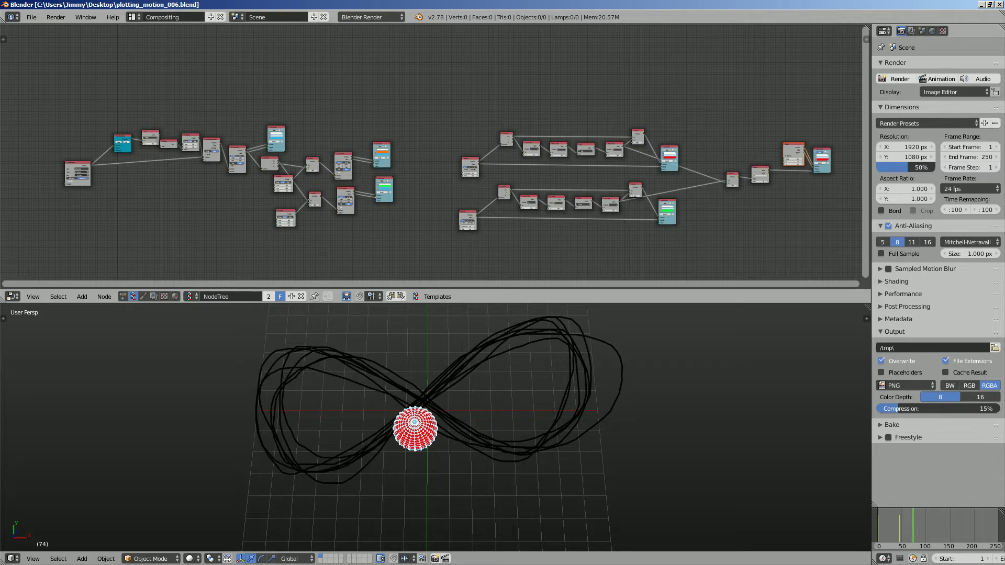
Switch to the browser and examine the gear linkages and their motion curves in the video between 0:23 and 1:04
left_click_drag(523, 4, 0, 27)
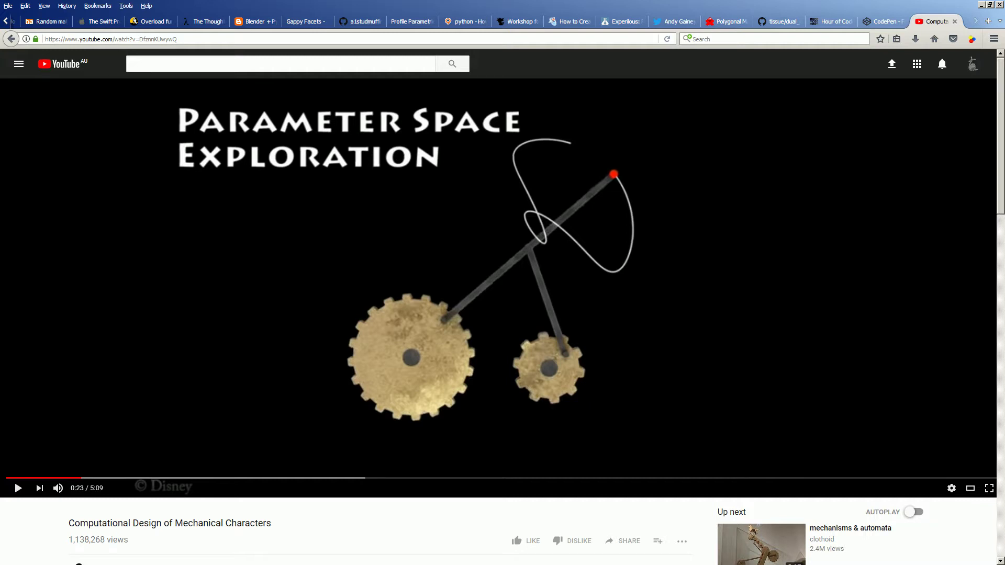
mouse_move(85, 478)
left_mouse_down()
mouse_move(139, 478)
mouse_move(97, 477)
left_mouse_up()
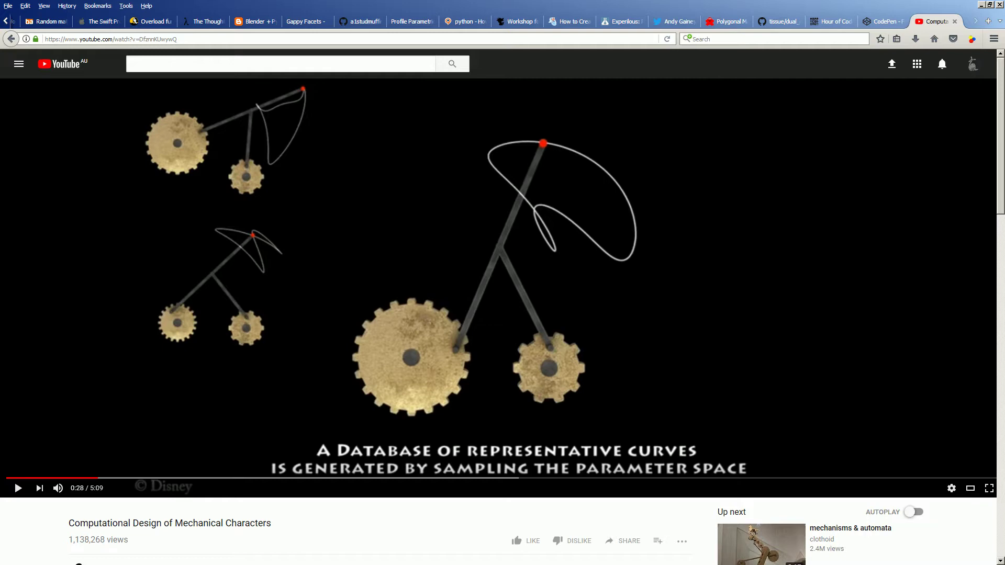
left_click_drag(102, 477, 194, 477)
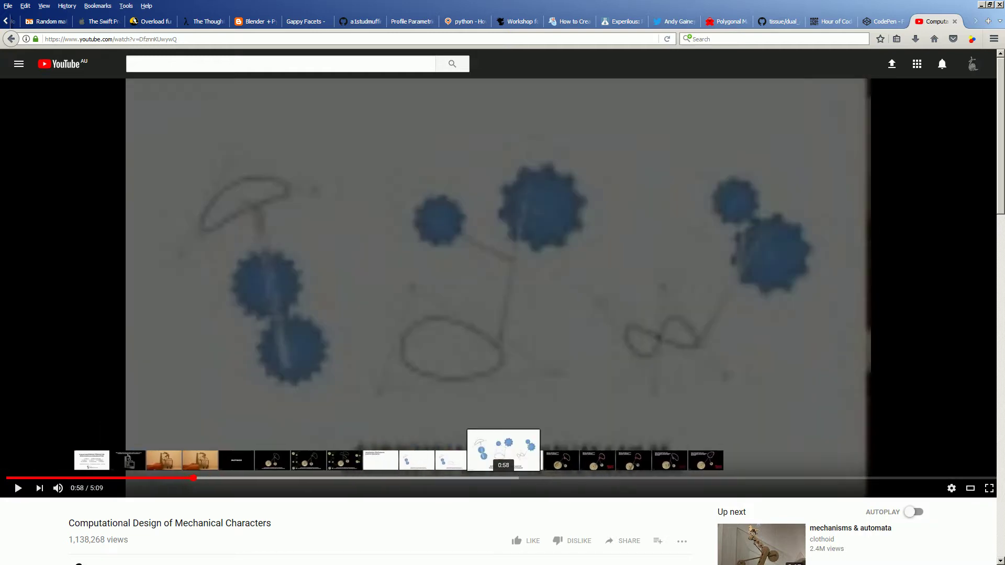
left_click_drag(503, 455, 463, 371)
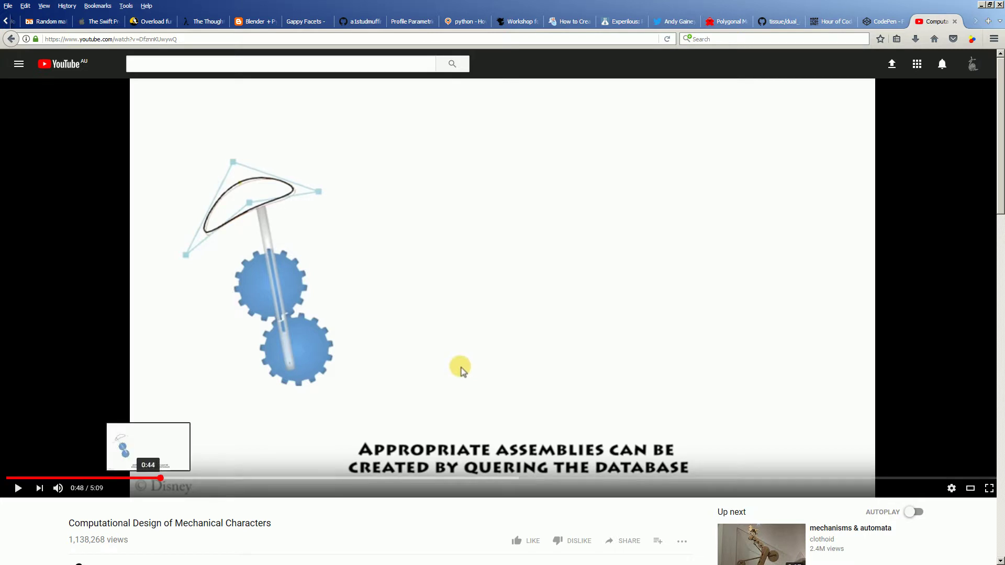
left_click_drag(148, 478, 211, 478)
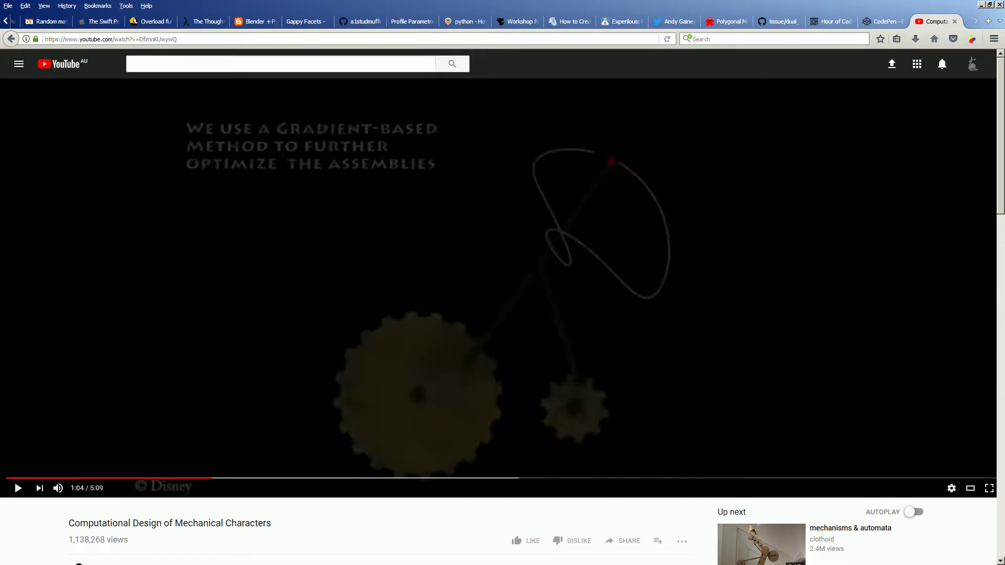
left_click_drag(175, 478, 104, 477)
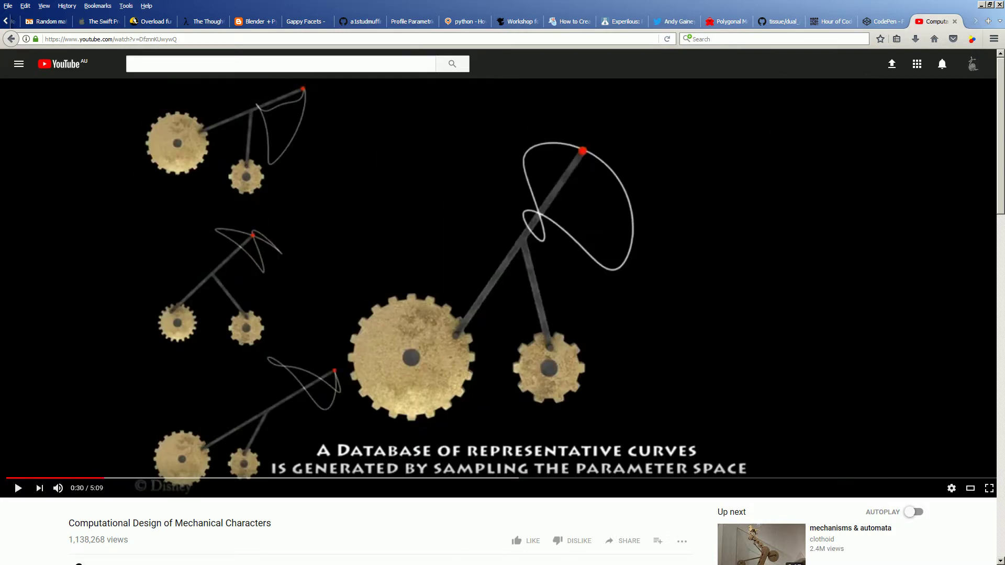
left_click(19, 488)
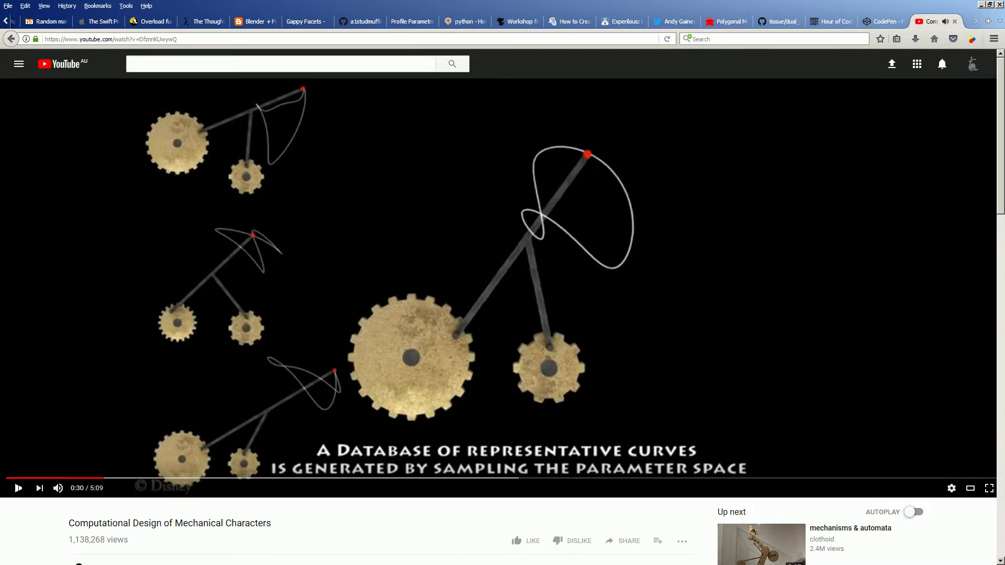
key("space")
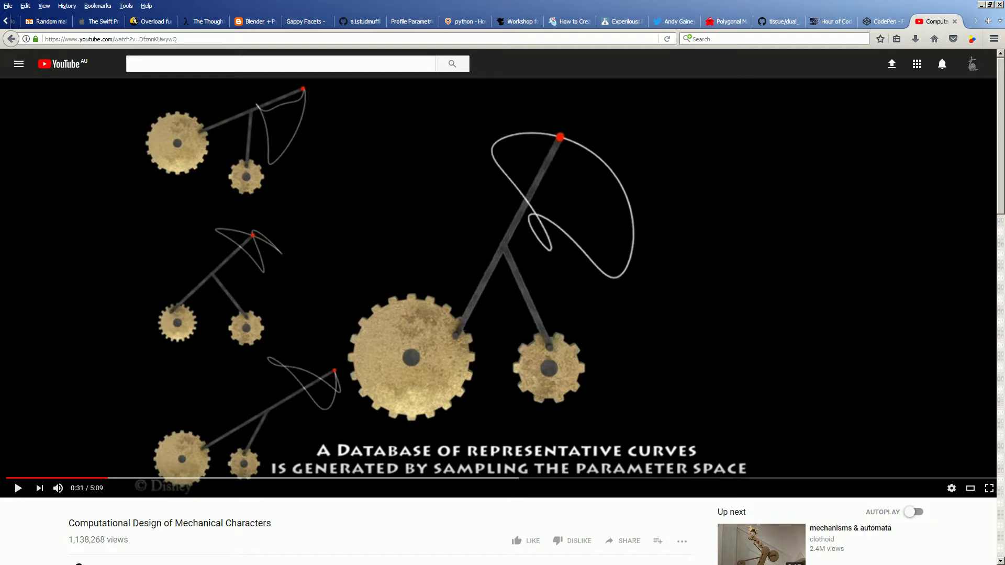
Replay the video's opening from 0:00, pausing to examine the mechanical running figure, and close the video's page
left_click_drag(87, 478, 6, 478)
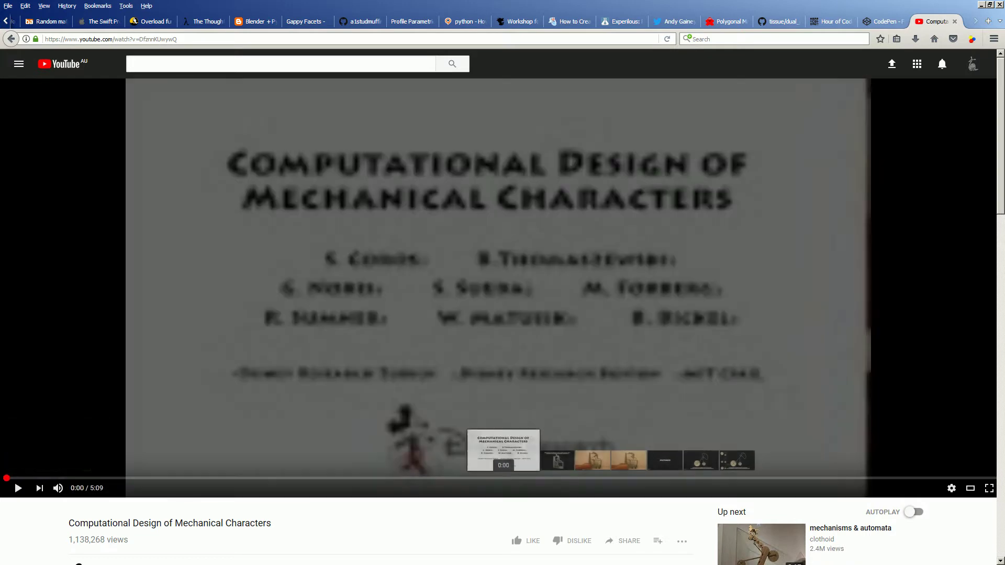
left_click(19, 477)
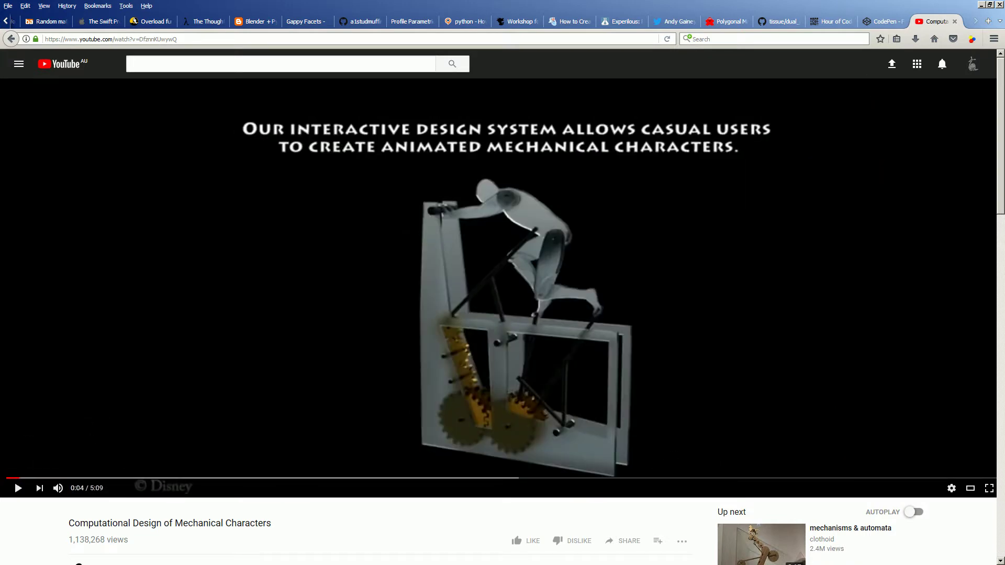
left_click(18, 488)
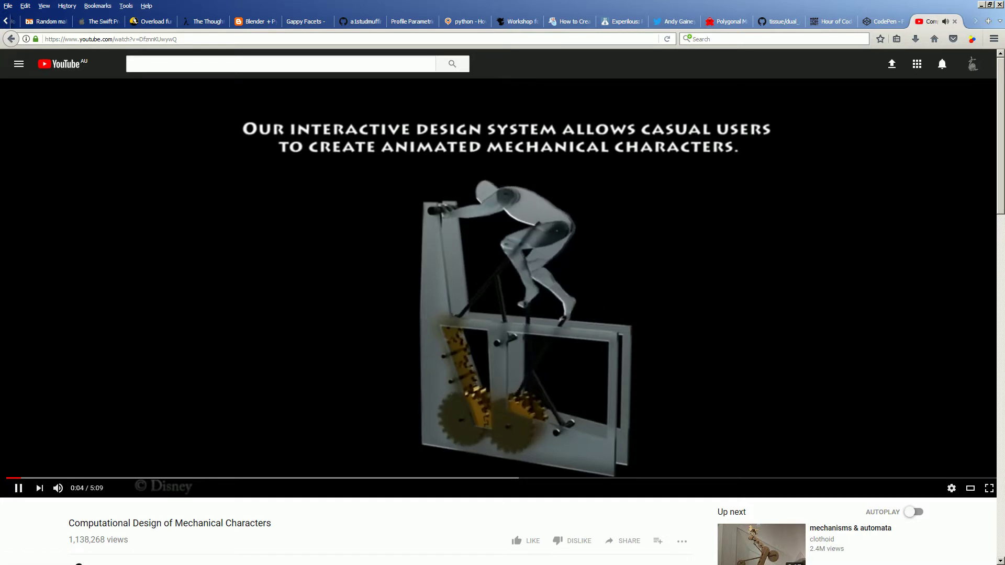
left_click(19, 488)
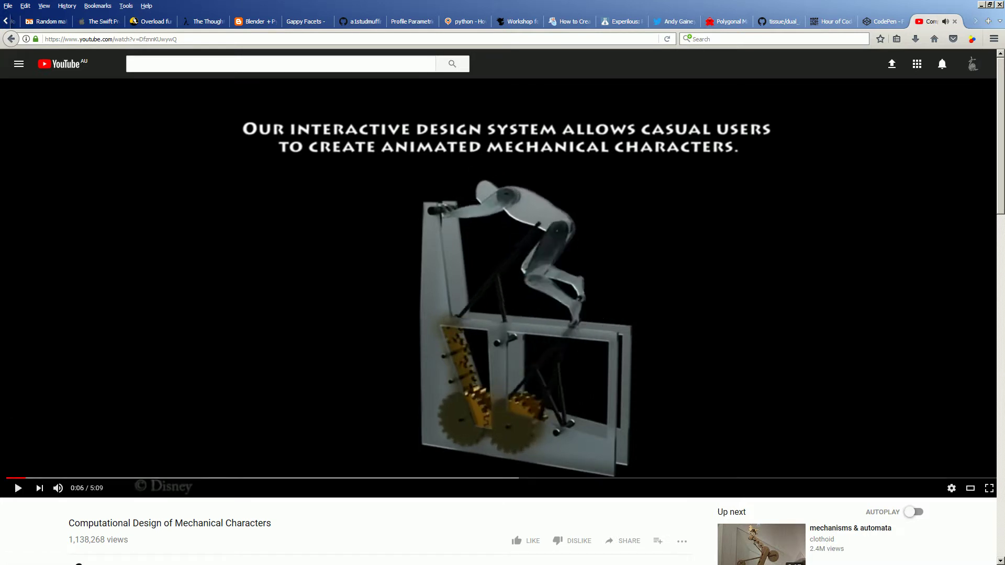
left_click(18, 488)
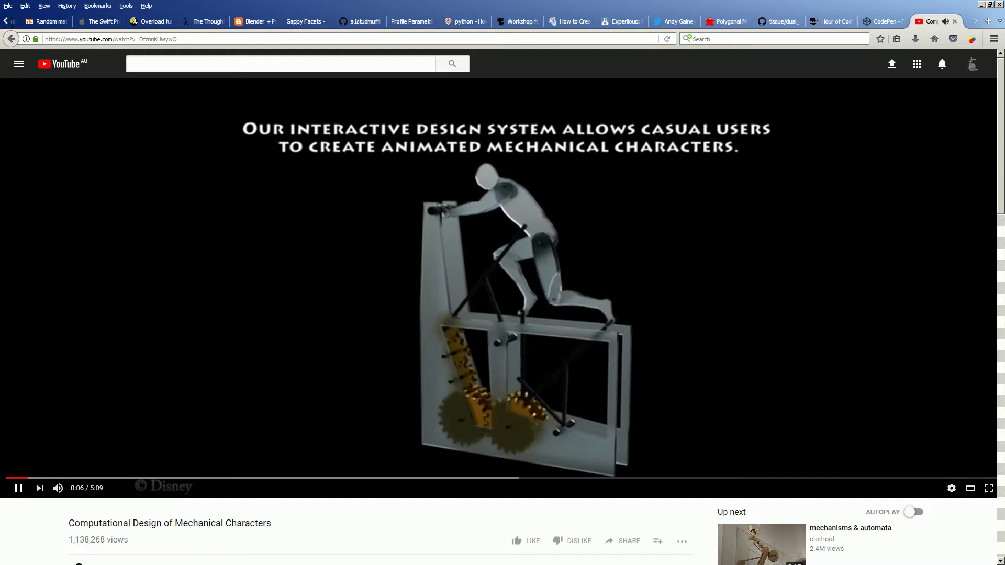
left_click(19, 488)
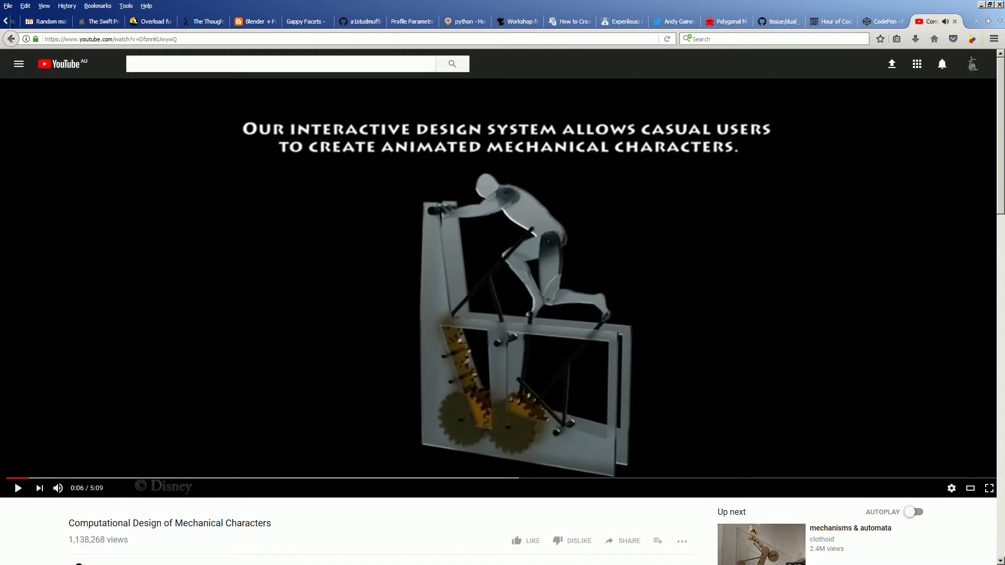
left_click(18, 488)
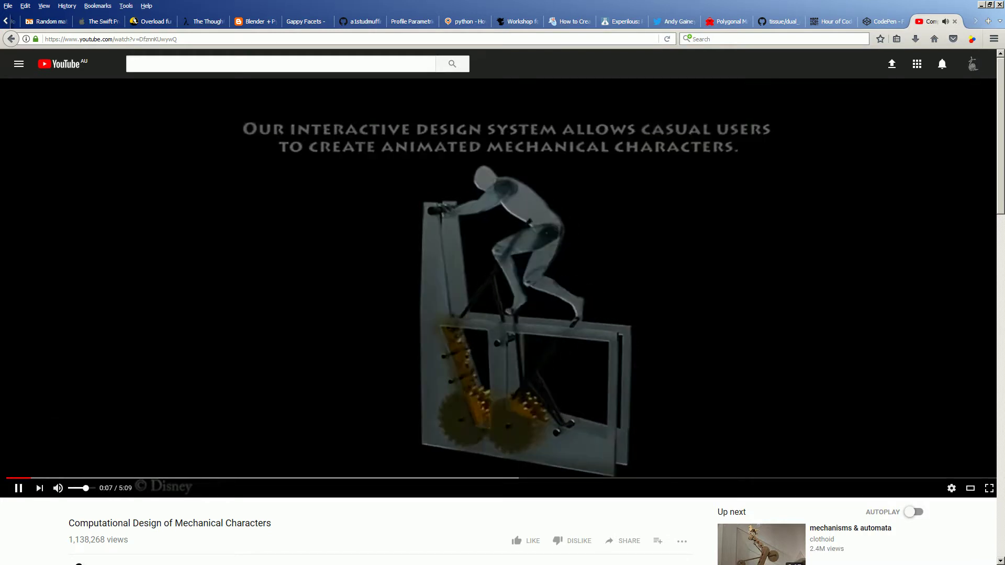
key("space")
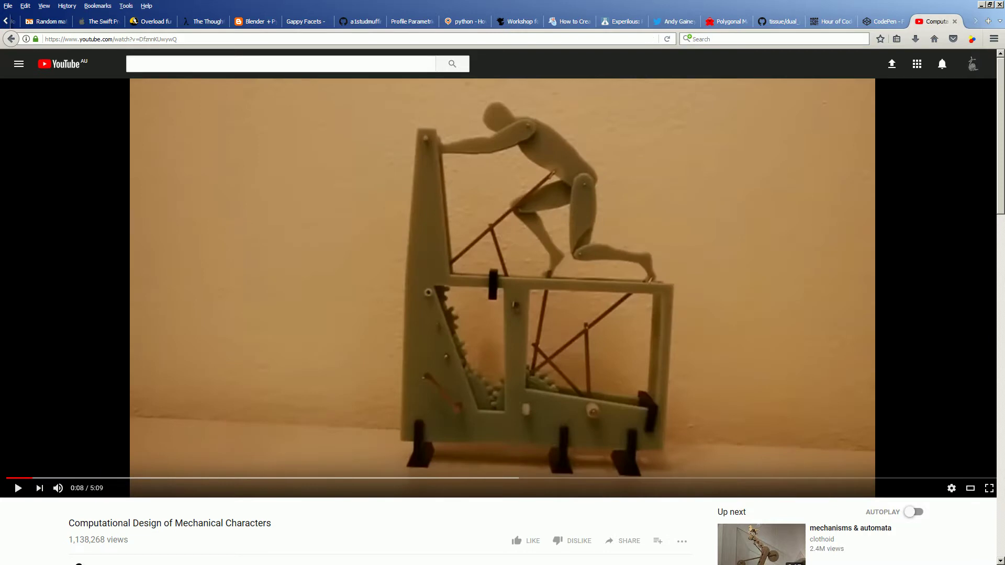
left_click(954, 21)
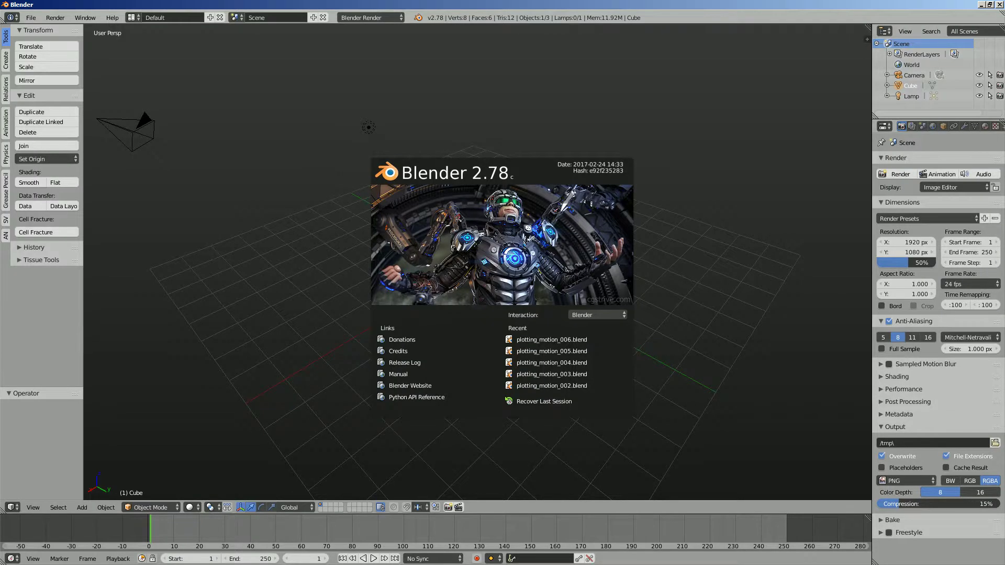
Switch to a fresh Blender scene, dismiss the splash screen and delete all the default objects
left_click(547, 218)
mouse_move(548, 217)
middle_mouse_down()
mouse_move(534, 211)
mouse_move(620, 222)
mouse_move(596, 204)
mouse_move(554, 215)
middle_mouse_up()
key("a")
key("a")
key("x")
key("Return")
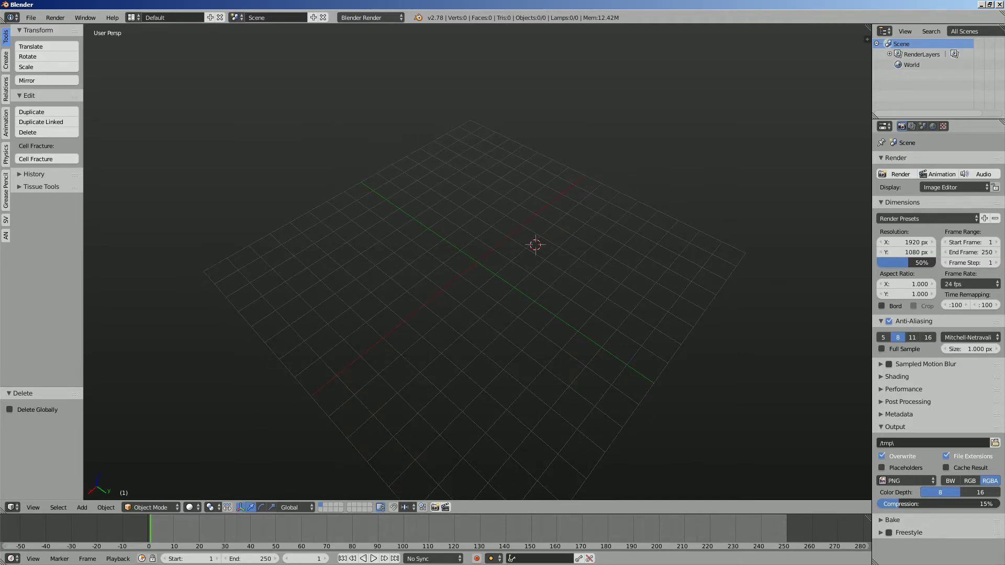
Set the 3D view to Top and place the 3D cursor at the grid origin
middle_click_drag(555, 214, 576, 218)
left_click(33, 507)
left_click(47, 463)
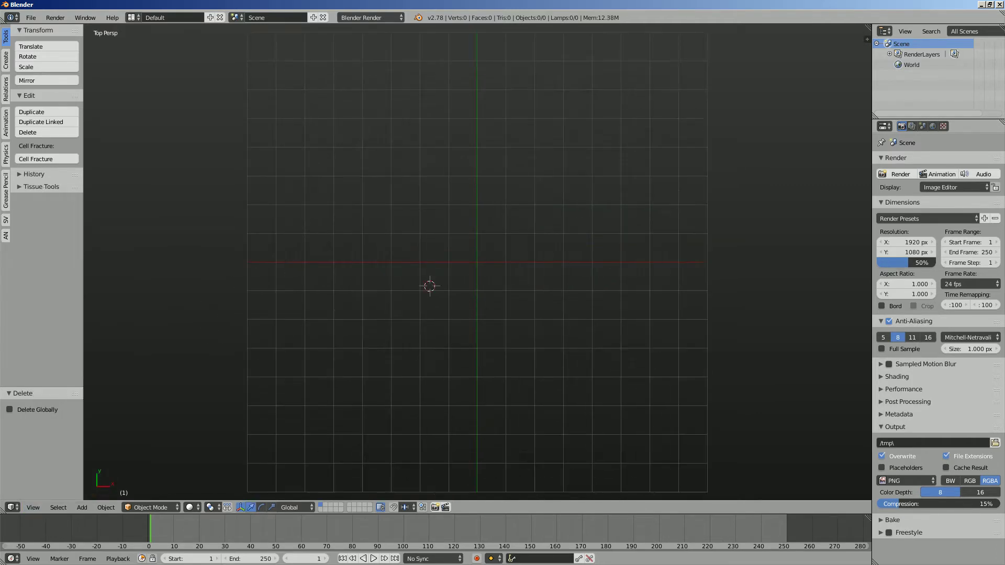
scroll(460, 226, "down", 1)
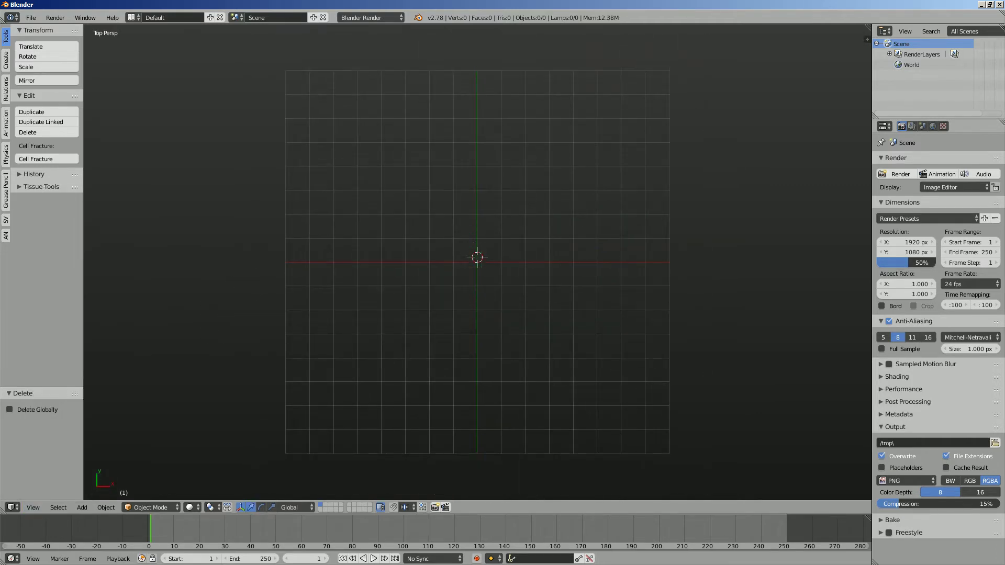
left_click(476, 258)
left_click(477, 261)
Save the scene on the E: drive as sv_reverse_engineer_motion_001.blend
key("ctrl+s")
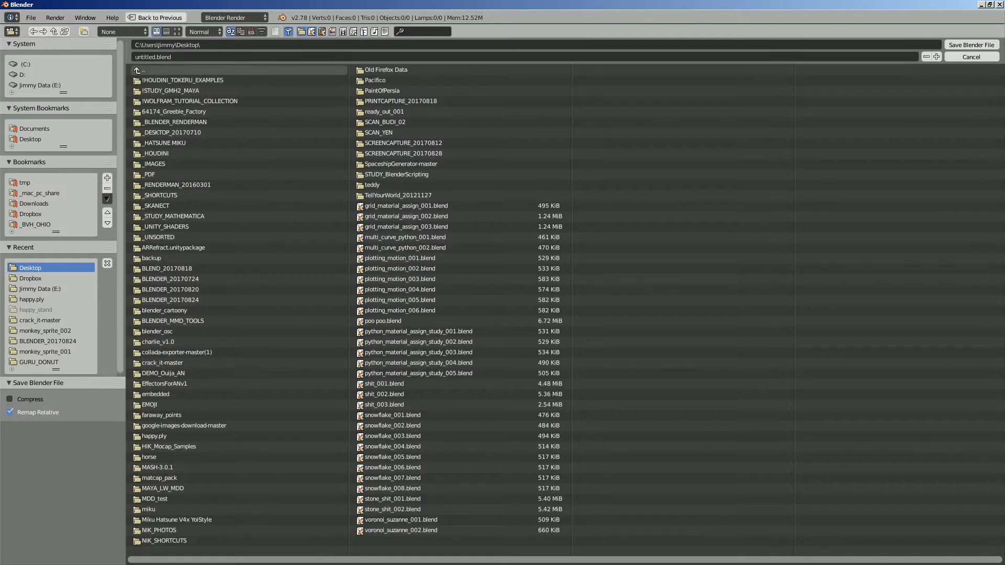
left_click(39, 85)
left_click(210, 57)
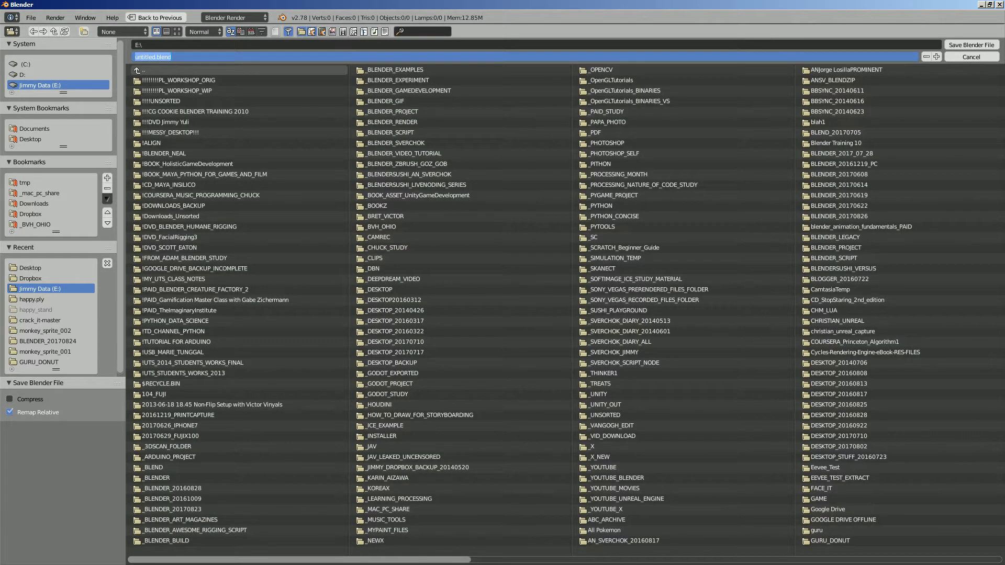
type("sv_reverse_enginere_motion_001")
key("Return")
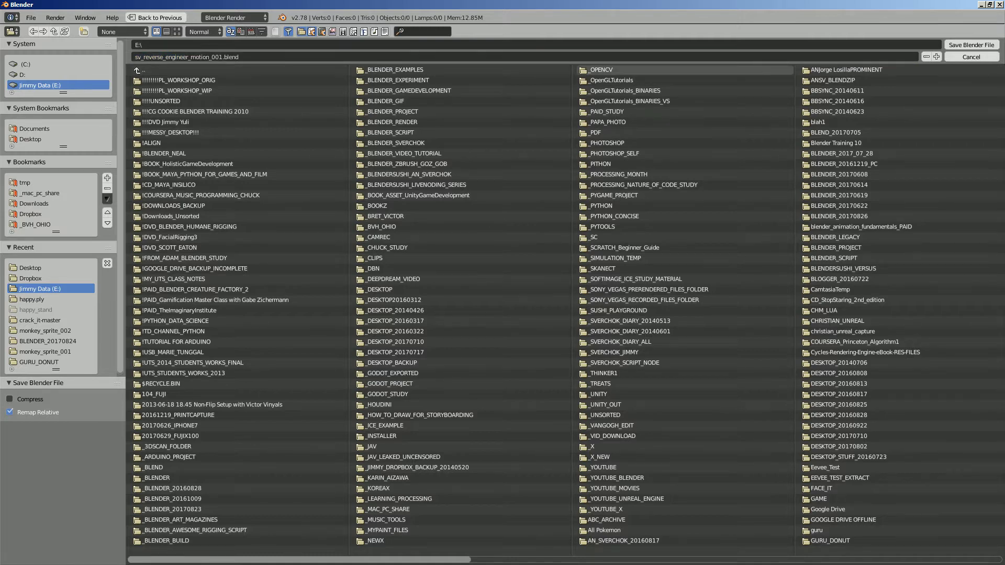
left_click(971, 44)
Reposition the 3D cursor close to the grid origin in the top view
scroll(478, 261, "up", 2)
left_click(386, 209)
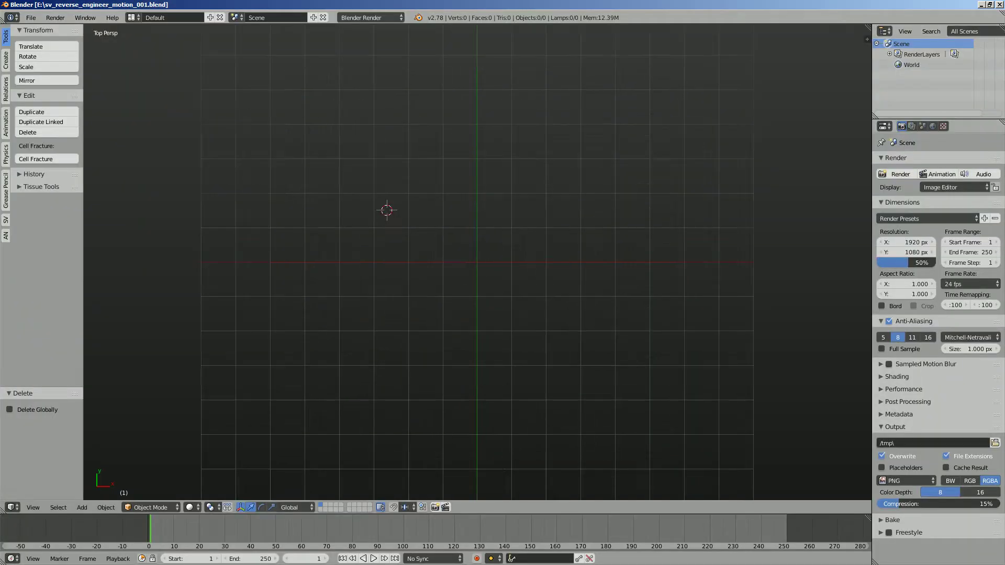
left_click(468, 252)
left_click(474, 258)
scroll(475, 259, "down", 1)
middle_click_drag(475, 259, 469, 260, "shift")
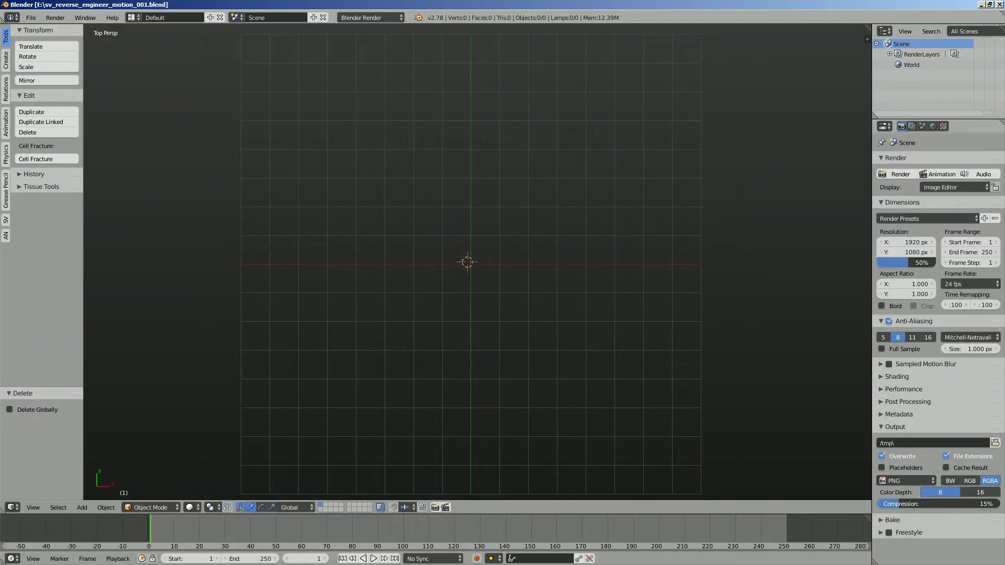
Sketch a rough circle of overlapping Grease Pencil loops around the origin, about nine grid squares across, and save the file
mouse_move(470, 145)
left_mouse_down()
mouse_move(421, 155)
mouse_move(354, 263)
mouse_move(430, 360)
mouse_move(594, 320)
mouse_move(550, 164)
mouse_move(419, 149)
mouse_move(355, 268)
mouse_move(424, 360)
mouse_move(568, 342)
mouse_move(577, 185)
mouse_move(421, 157)
mouse_move(348, 293)
mouse_move(417, 358)
mouse_move(599, 294)
mouse_move(511, 138)
mouse_move(366, 207)
mouse_move(433, 357)
mouse_move(592, 314)
mouse_move(528, 142)
mouse_move(364, 230)
mouse_move(442, 356)
mouse_move(598, 288)
mouse_move(487, 140)
mouse_move(356, 214)
left_mouse_up()
scroll(477, 262, "up", 3)
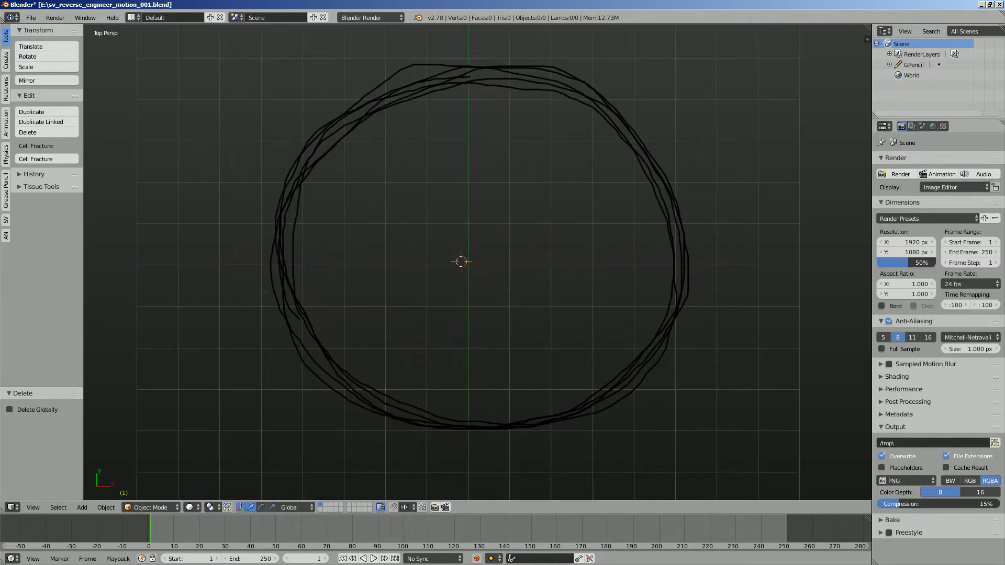
middle_click_drag(477, 262, 472, 277, "shift")
key("ctrl+s")
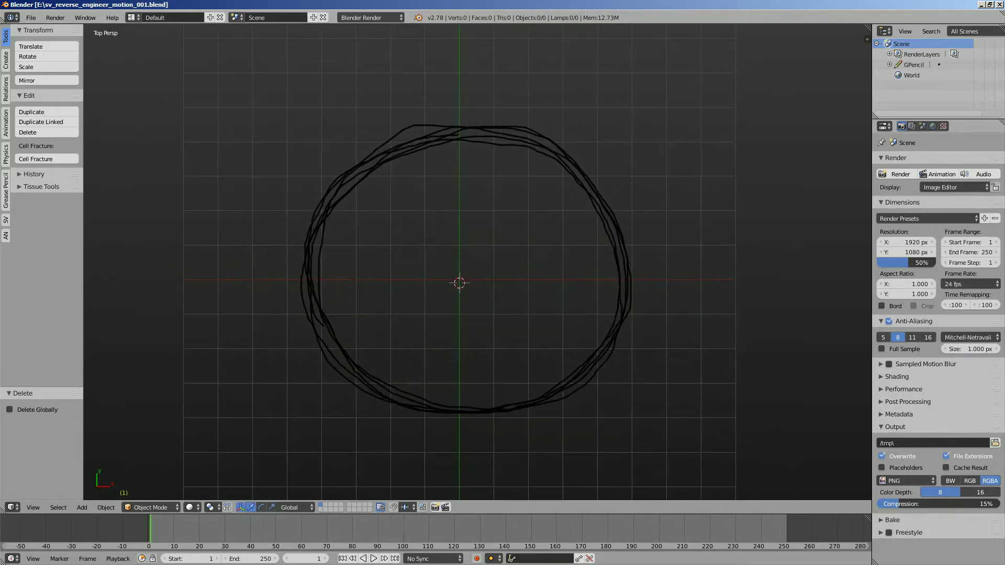
Switch to the Compositing screen layout and set its 3D view to Top
left_click(167, 17)
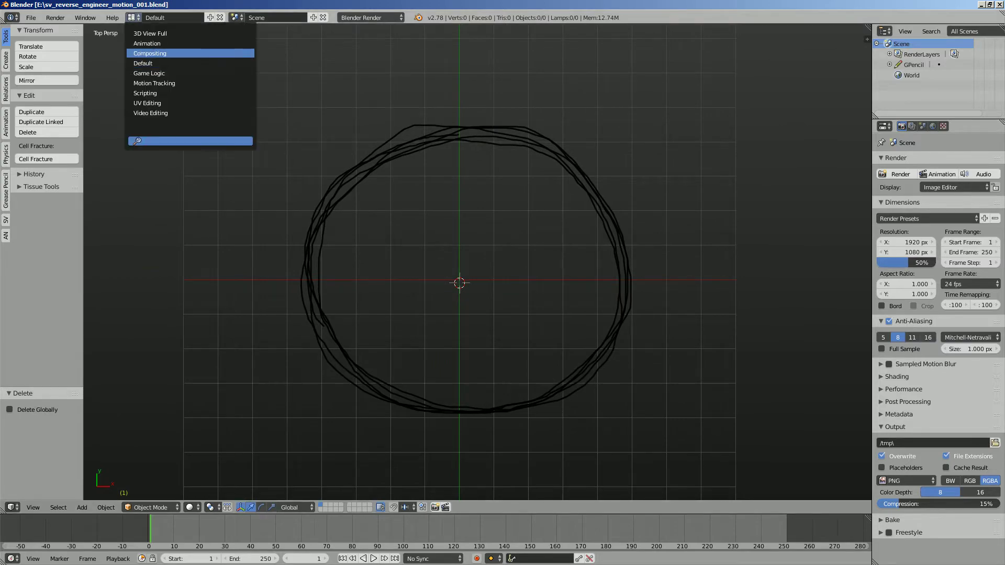
left_click(173, 50)
left_click(442, 558)
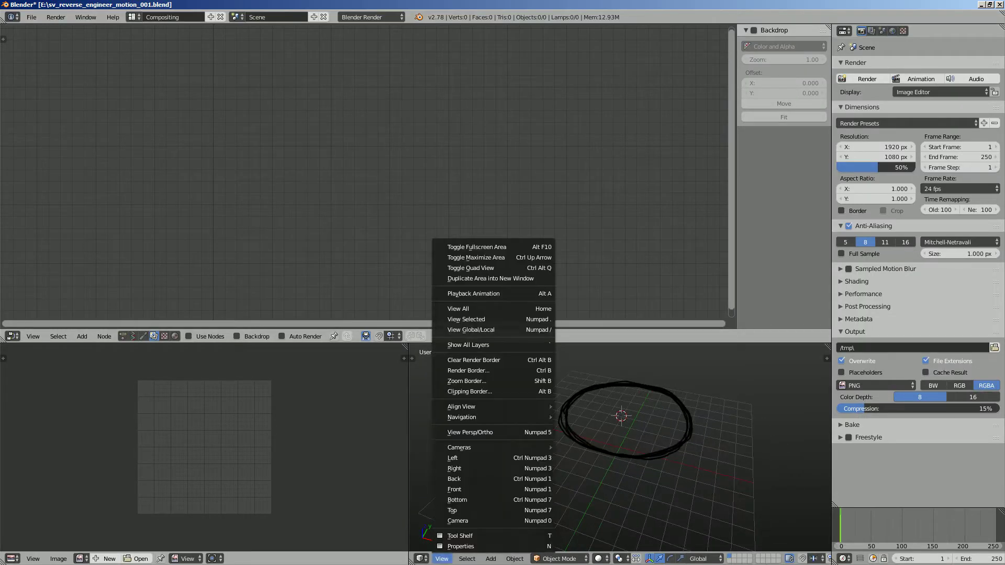
left_click(471, 508)
scroll(620, 448, "down", 1)
middle_click_drag(620, 448, 588, 447, "shift")
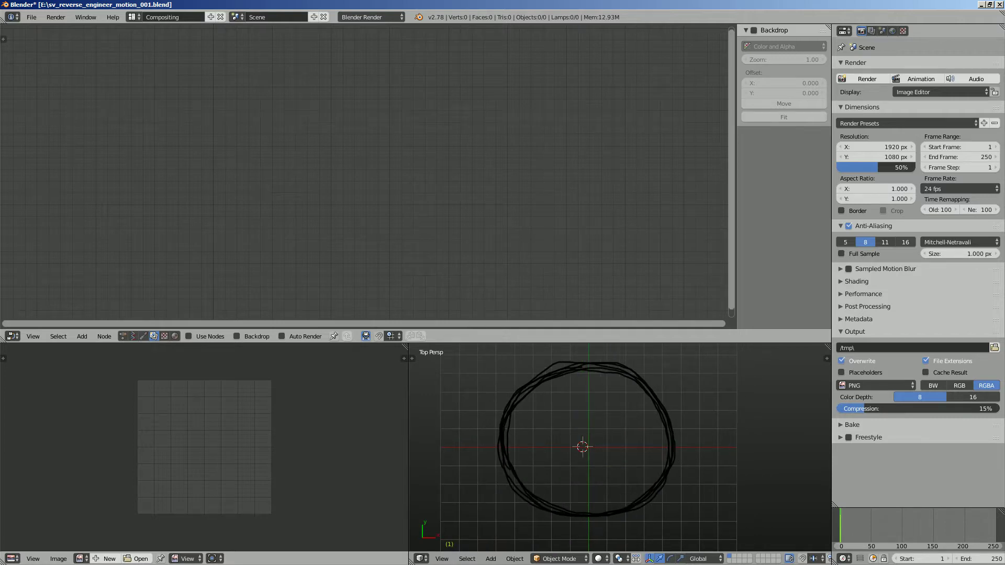
Place the 3D cursor back at the centre of the sketched circle and save the file
left_click(636, 431)
left_click(591, 445)
left_click(585, 449)
key("ctrl+s")
left_click(585, 449)
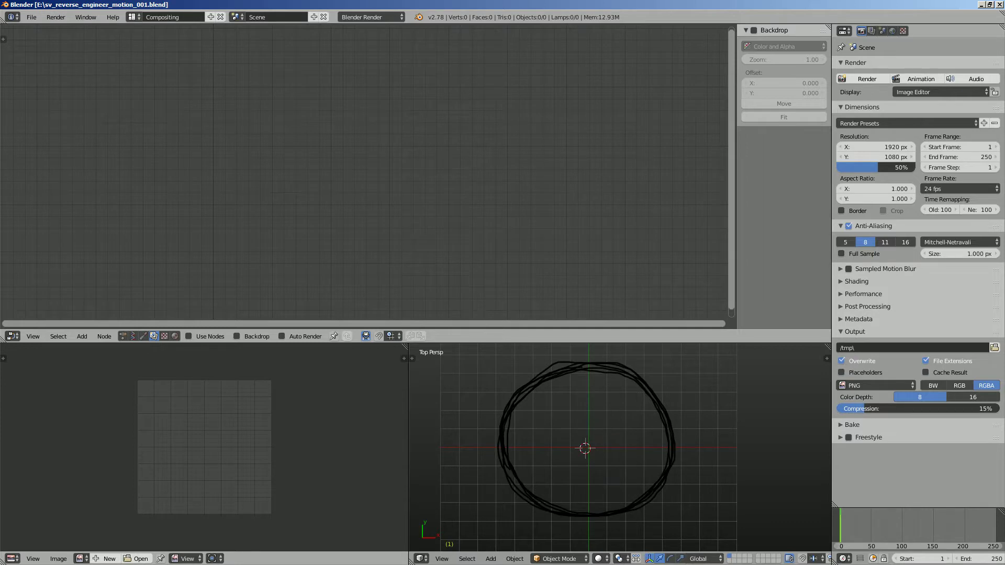
Join the 3D view over the image editor area so it spans the full width below the node editor
left_click_drag(412, 561, 366, 523)
scroll(366, 471, "down", 2)
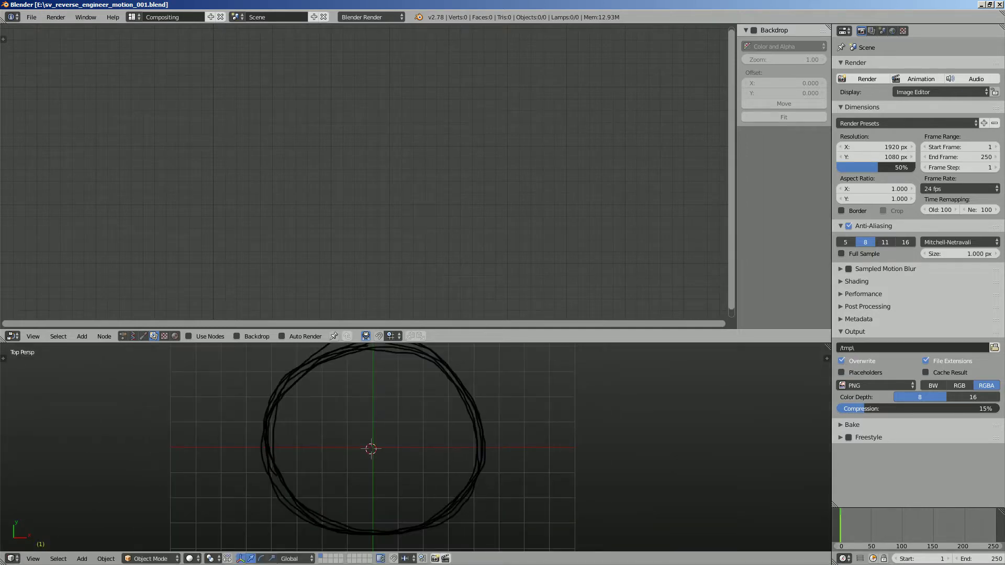
scroll(413, 448, "down", 1)
middle_click_drag(413, 447, 421, 454, "shift")
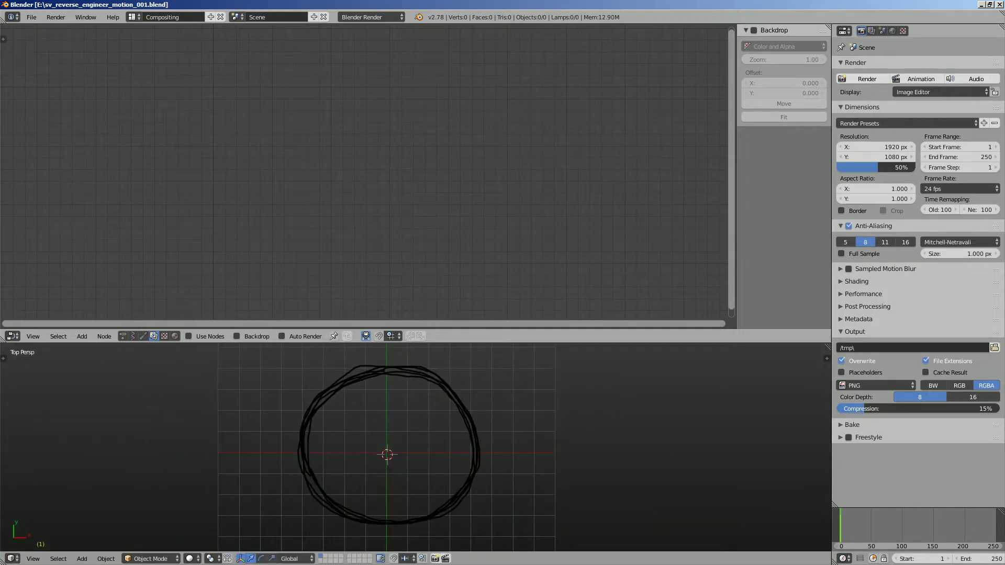
Switch the node editor to Sverchok nodes, create a new node tree, and insert the "gp +" grease pencil setup
left_click(133, 336)
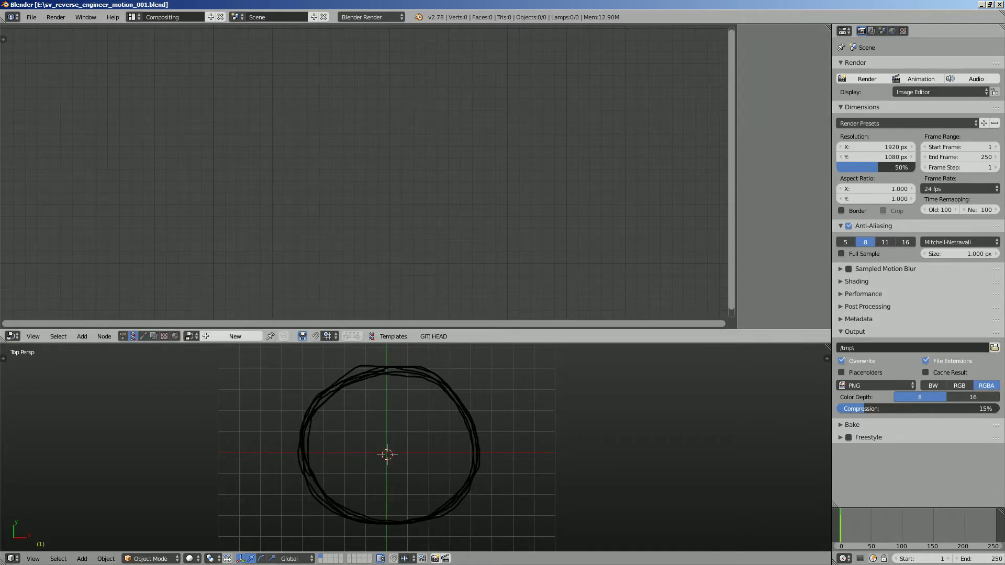
left_click(234, 337)
key("alt+space")
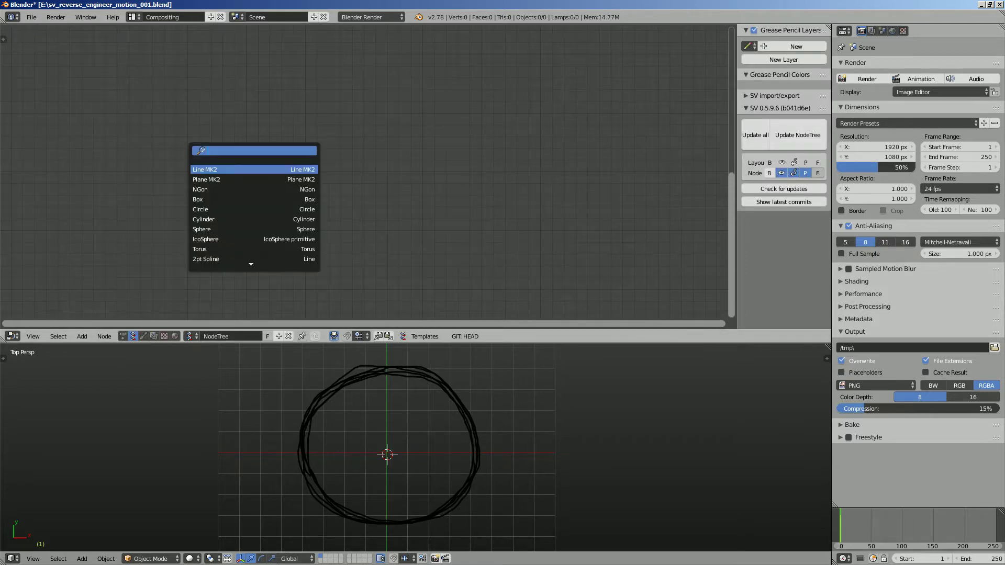
type("gp")
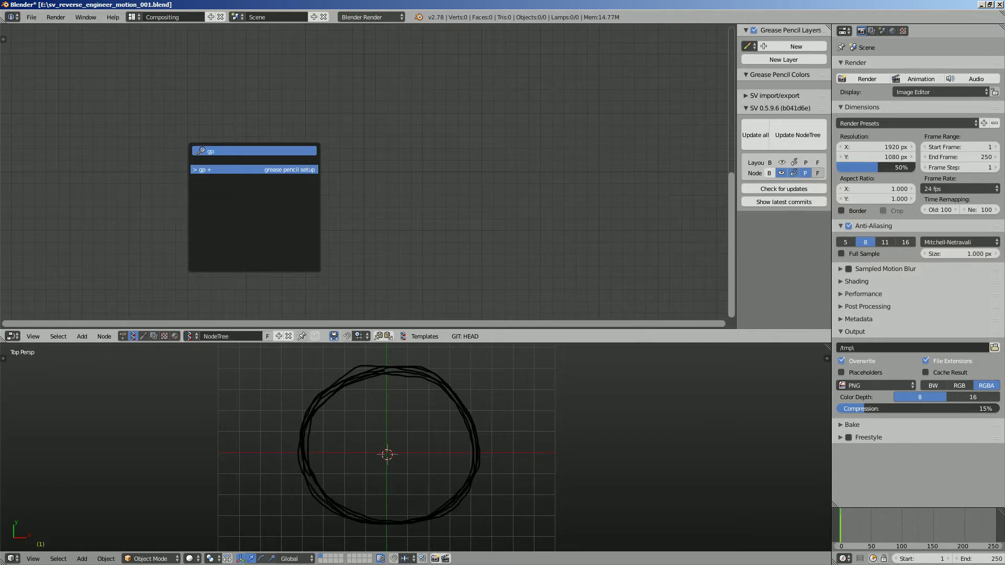
key("Return")
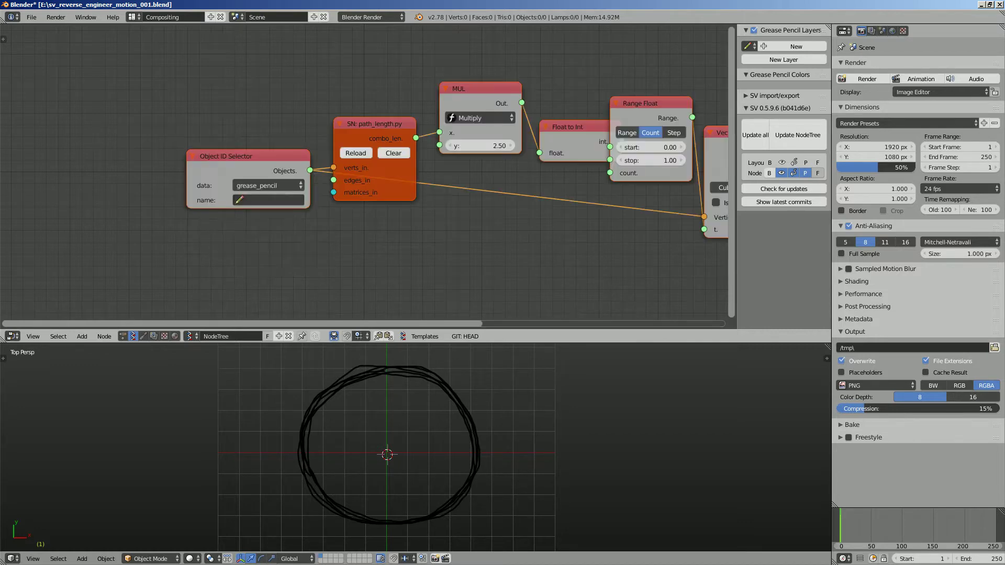
Set the Object ID Selector node to GPencil, layer GP_Layer and active frame, and save the file
left_click(268, 201)
left_click(267, 216)
left_click(268, 215)
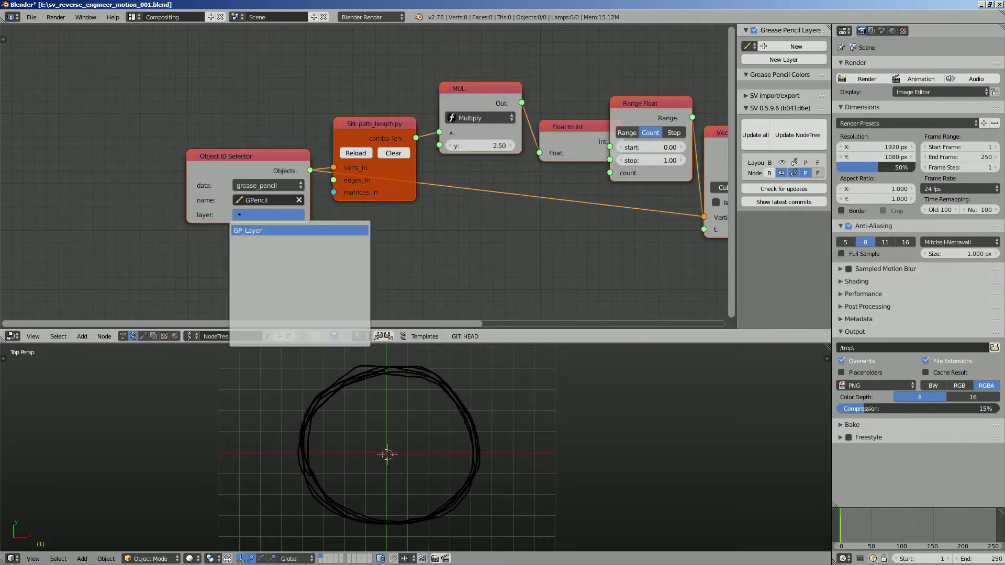
left_click(267, 230)
left_click(276, 229)
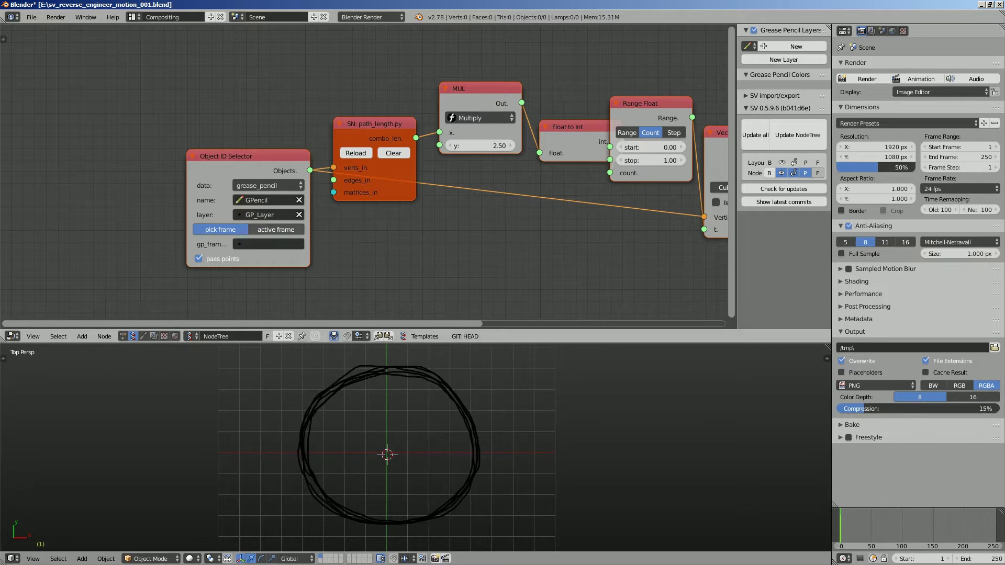
scroll(415, 448, "up", 1)
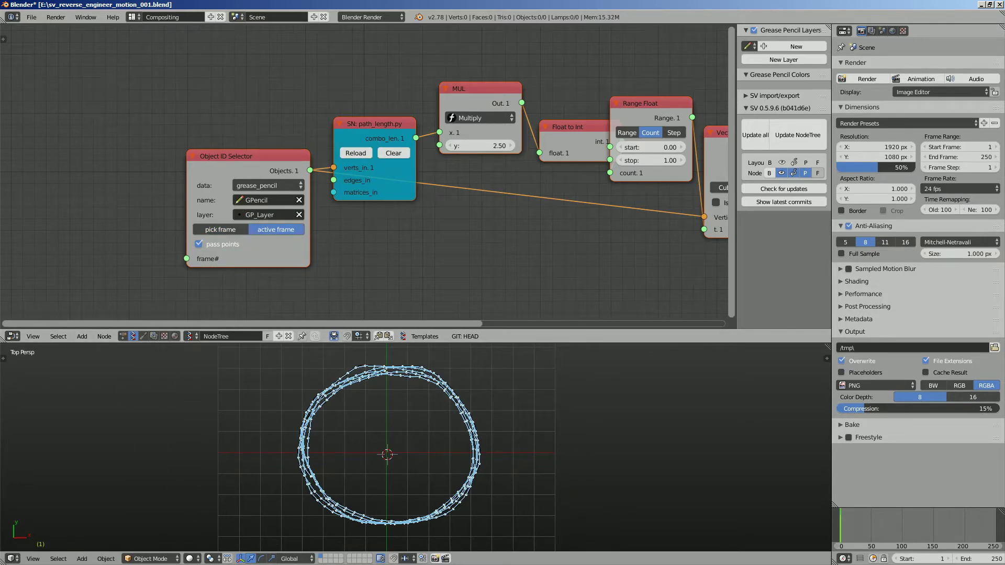
middle_click_drag(523, 413, 514, 414, "shift")
scroll(542, 240, "down", 1)
key("ctrl+s")
Hide the node editor's properties sidebar, move the Viewer Draw node farther from UV Connection, and save the file
middle_click_drag(542, 241, 378, 240)
left_click(473, 254)
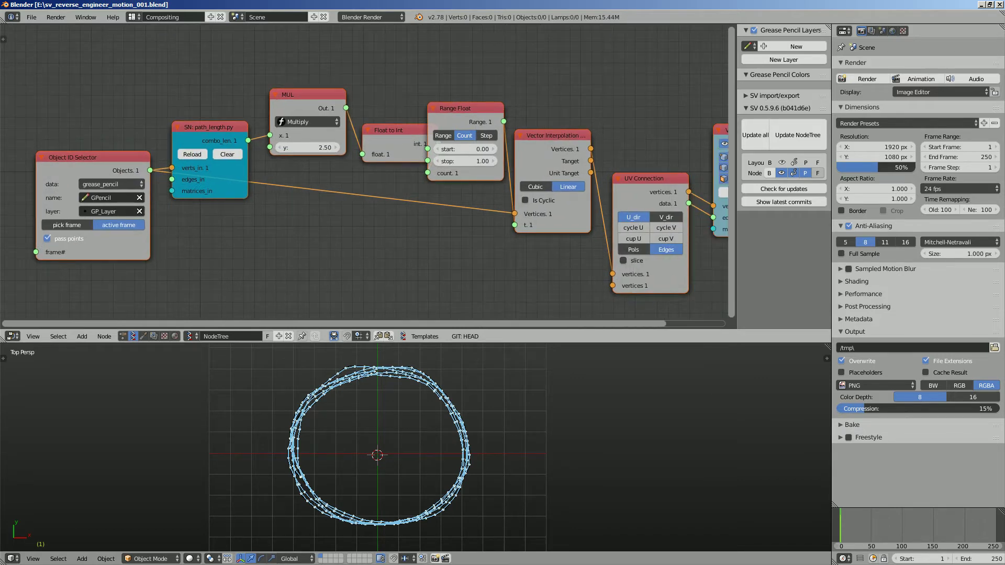
key("n")
key("Home")
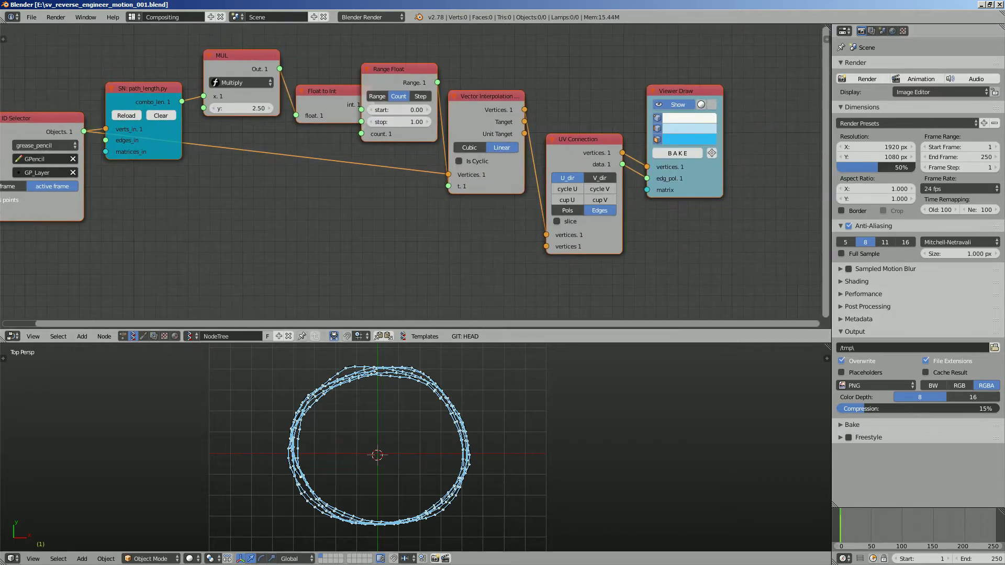
middle_click_drag(470, 209, 304, 223)
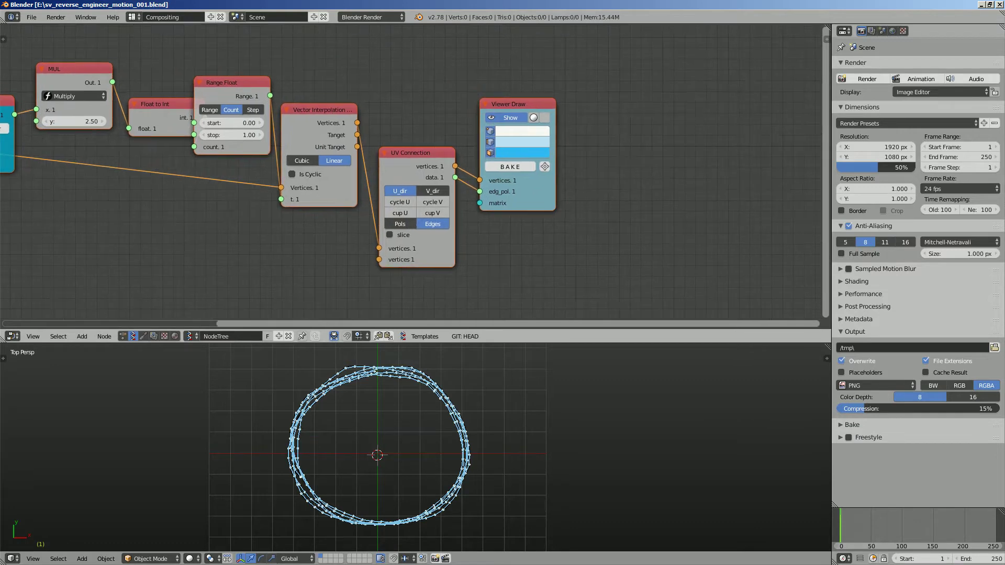
left_click_drag(515, 105, 554, 68)
middle_click_drag(435, 116, 438, 125)
scroll(439, 126, "up", 1)
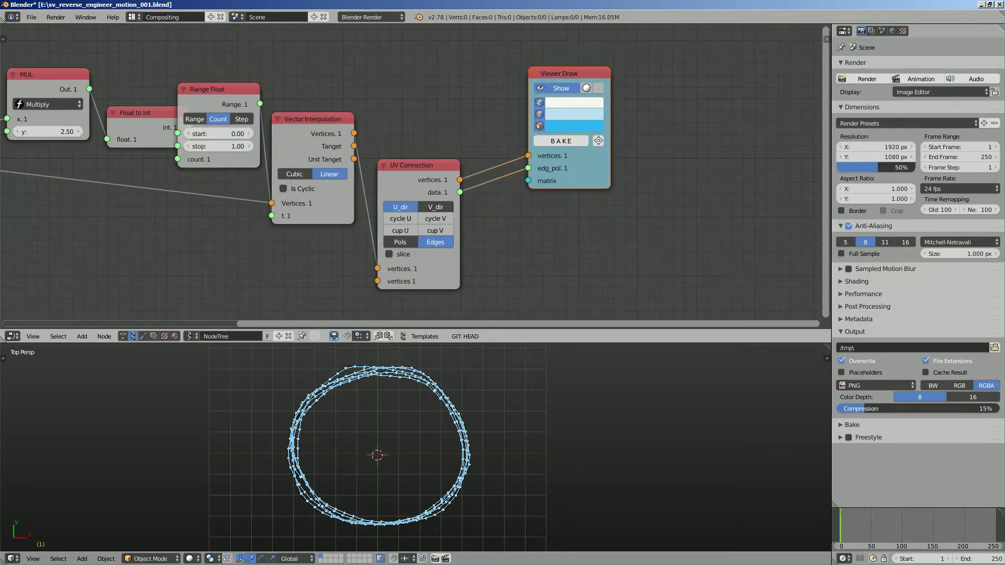
scroll(410, 175, "up", 1)
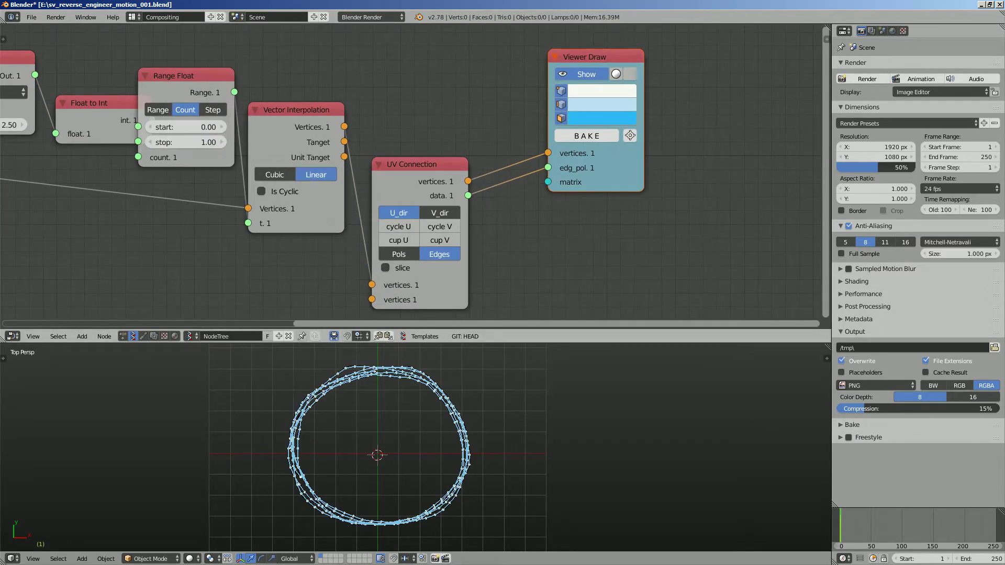
middle_click_drag(410, 176, 302, 143)
key("ctrl+s")
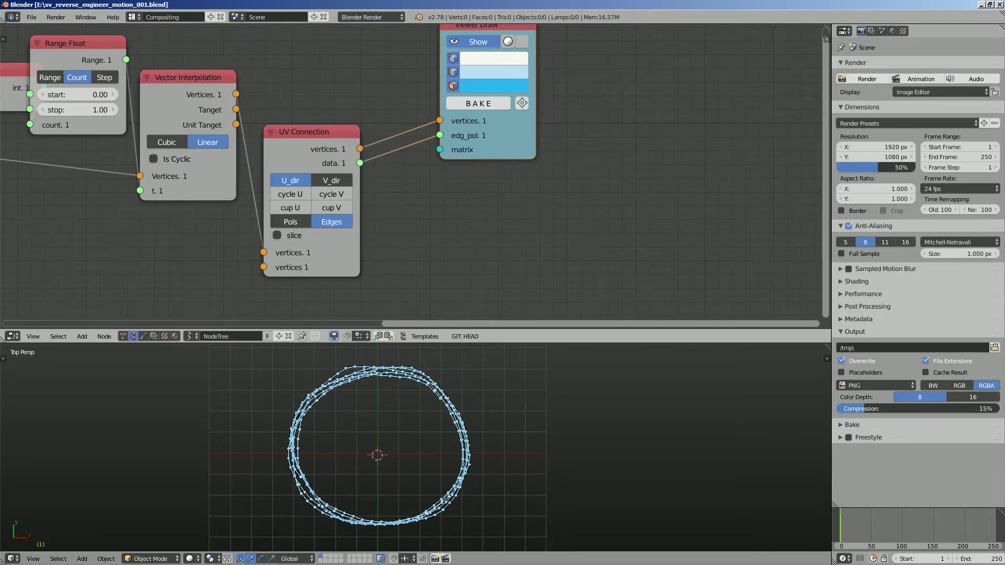
Add a Vector out node beyond the Viewer Draw node and feed it the vertices output of UV Connection
middle_click_drag(492, 183, 448, 202)
left_click_drag(449, 43, 464, 31)
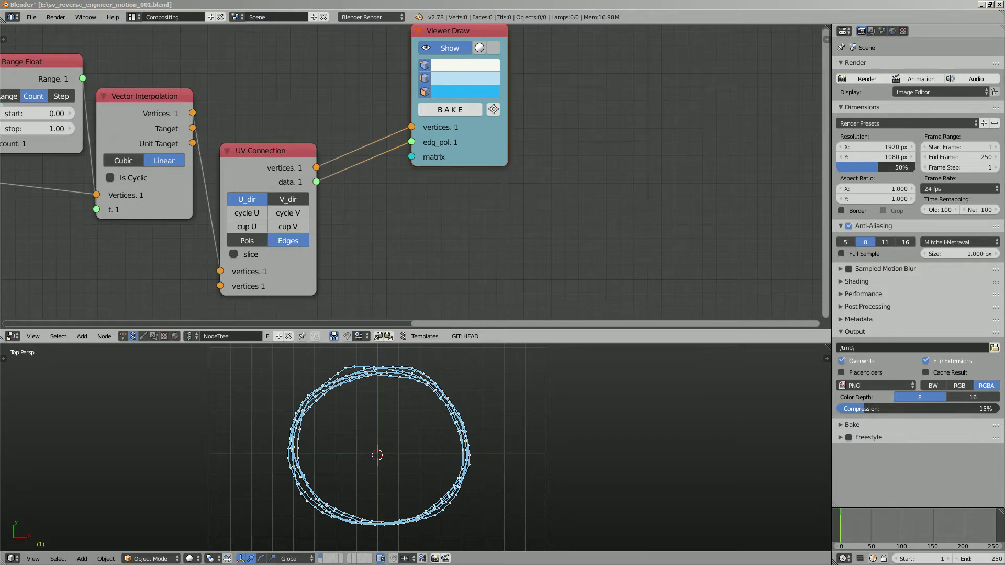
middle_click_drag(597, 198, 503, 198)
scroll(503, 197, "down", 1)
key("alt+space")
type("vector o")
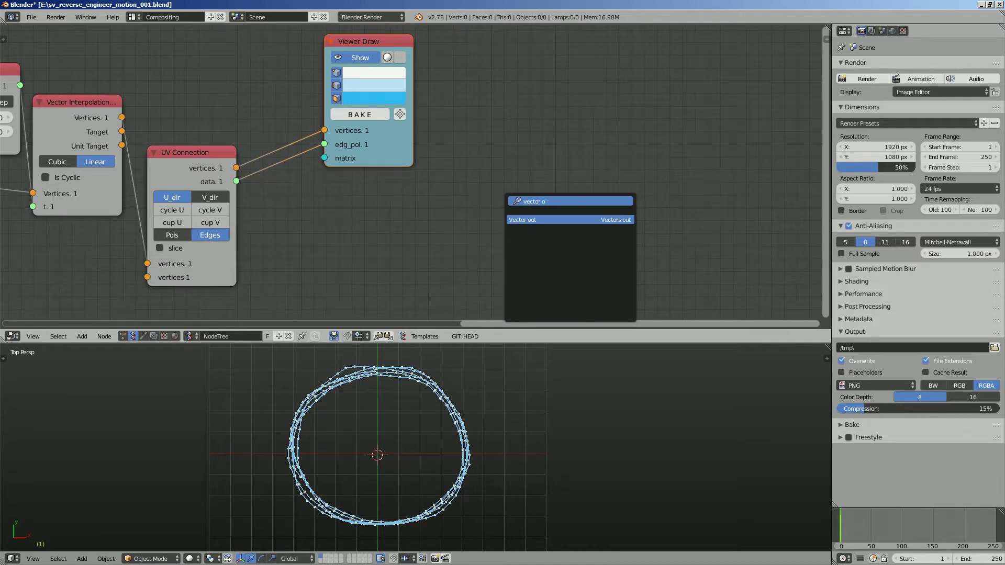
key("Return")
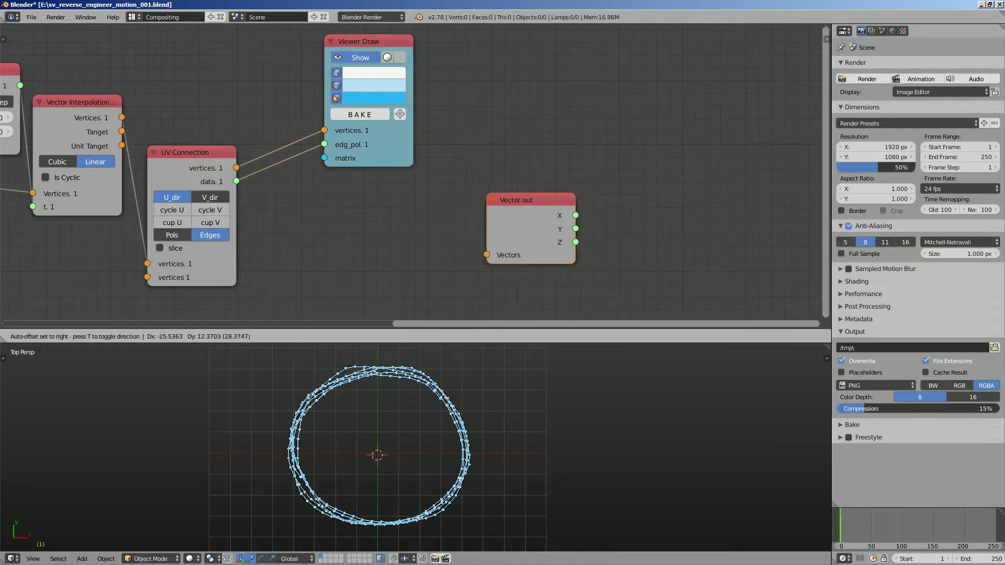
left_click(528, 230)
left_click_drag(236, 168, 485, 253)
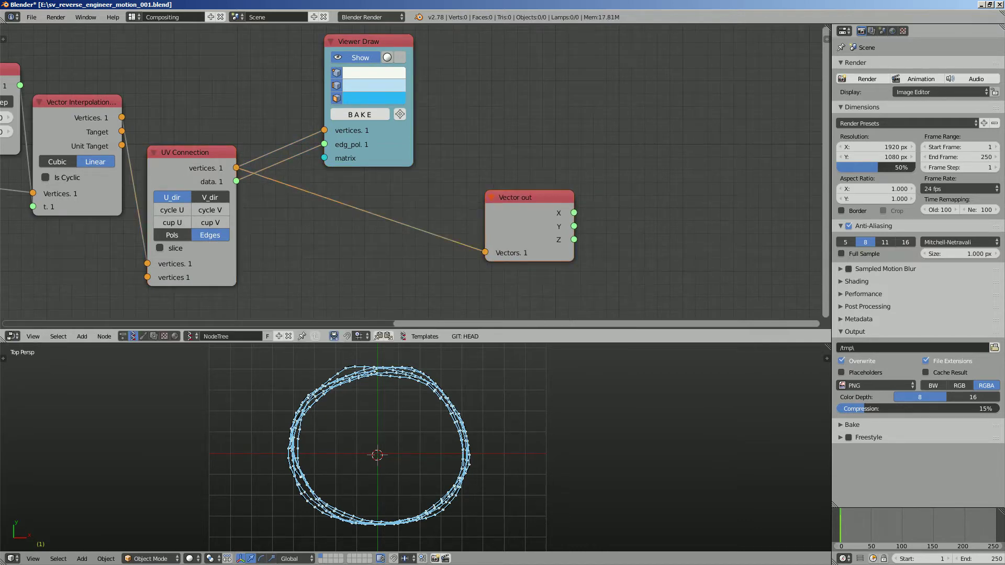
left_click_drag(518, 209, 478, 207)
left_click_drag(384, 154, 379, 126)
middle_click_drag(471, 173, 380, 137)
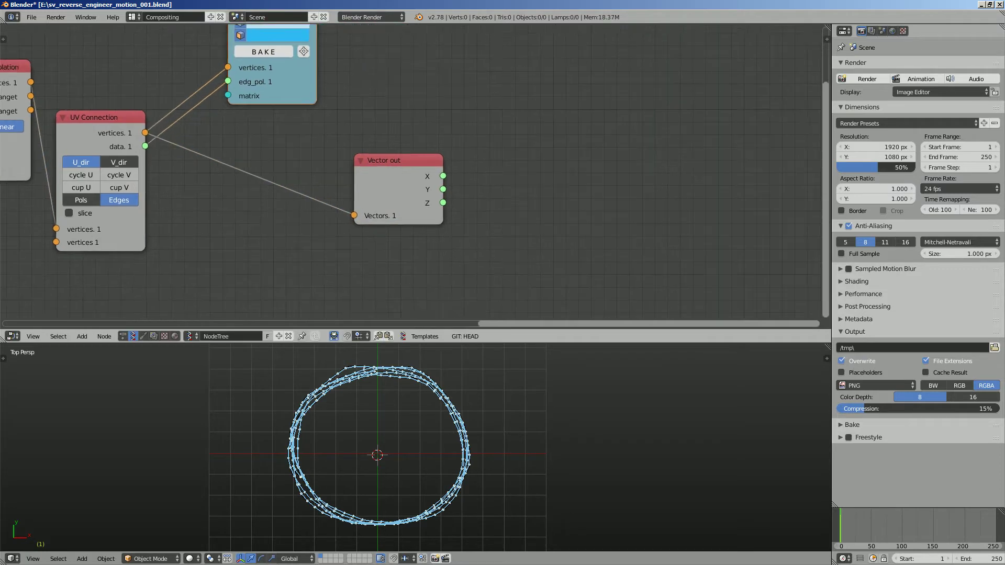
Enlarge the 3D view area at the node editor's expense, set it back to Top view, and save the file
middle_click_drag(419, 444, 404, 433, "shift")
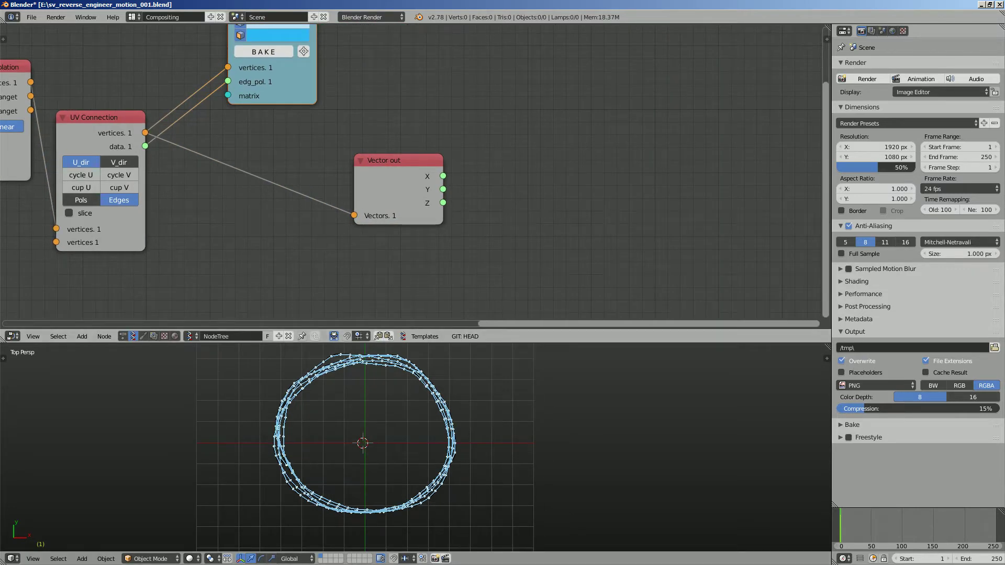
left_click_drag(414, 343, 413, 312)
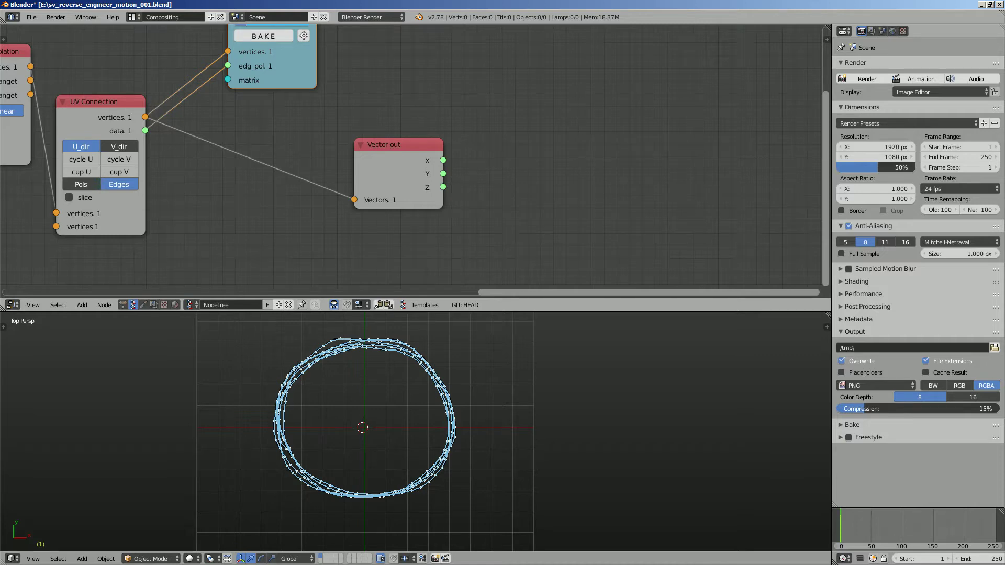
middle_click_drag(366, 508, 469, 361)
left_click_drag(443, 187, 518, 180)
middle_click_drag(502, 375, 476, 389)
left_click(33, 558)
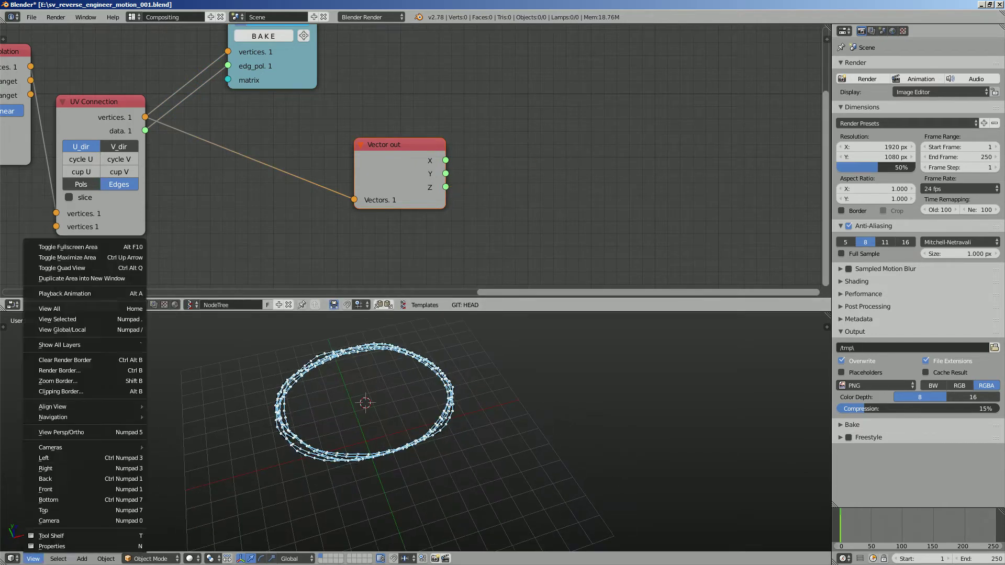
left_click(47, 509)
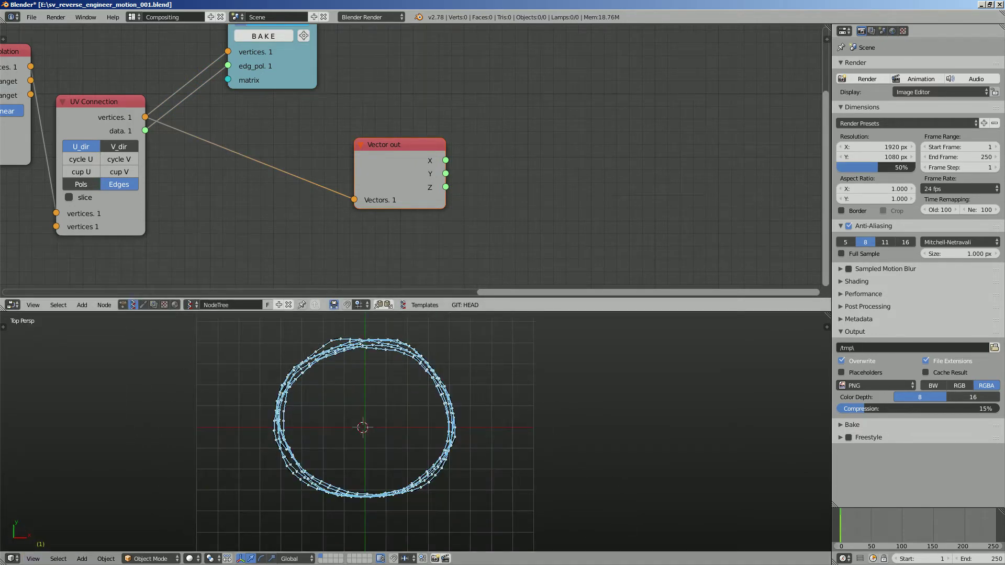
left_click_drag(445, 160, 484, 170)
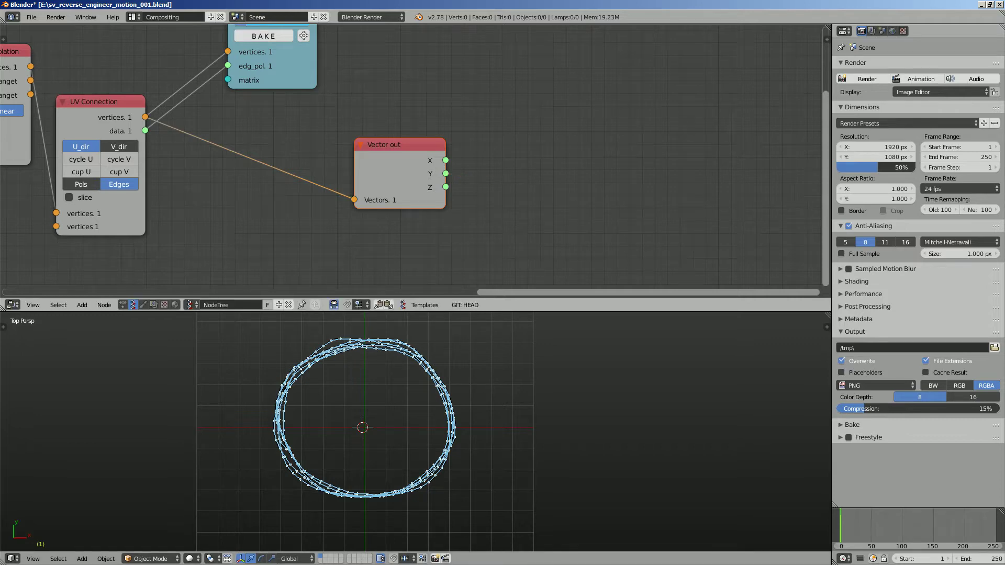
middle_click_drag(505, 396, 450, 422, "shift")
key("ctrl+s")
left_click(450, 422)
Add a Vector in node at some distance from the Vector out node, leaving room for nodes between them
middle_click_drag(502, 198, 432, 208)
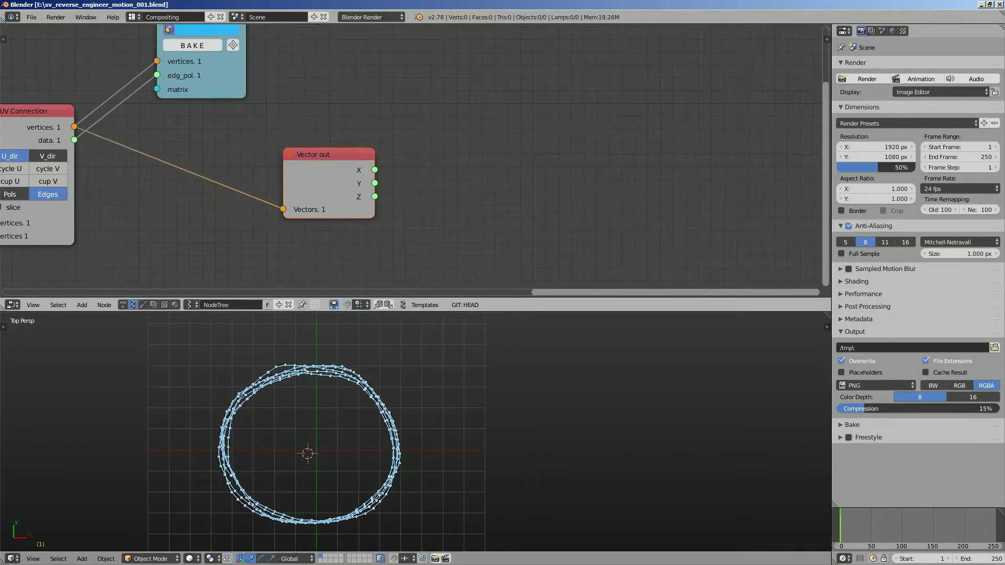
middle_click_drag(462, 161, 412, 152)
scroll(412, 152, "up", 2)
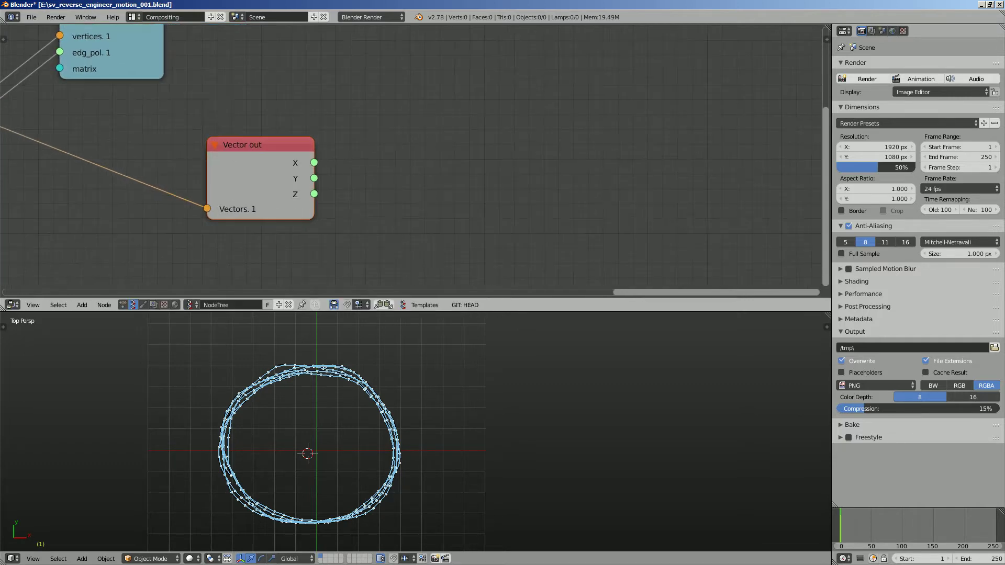
key("shift+a")
left_click(413, 152)
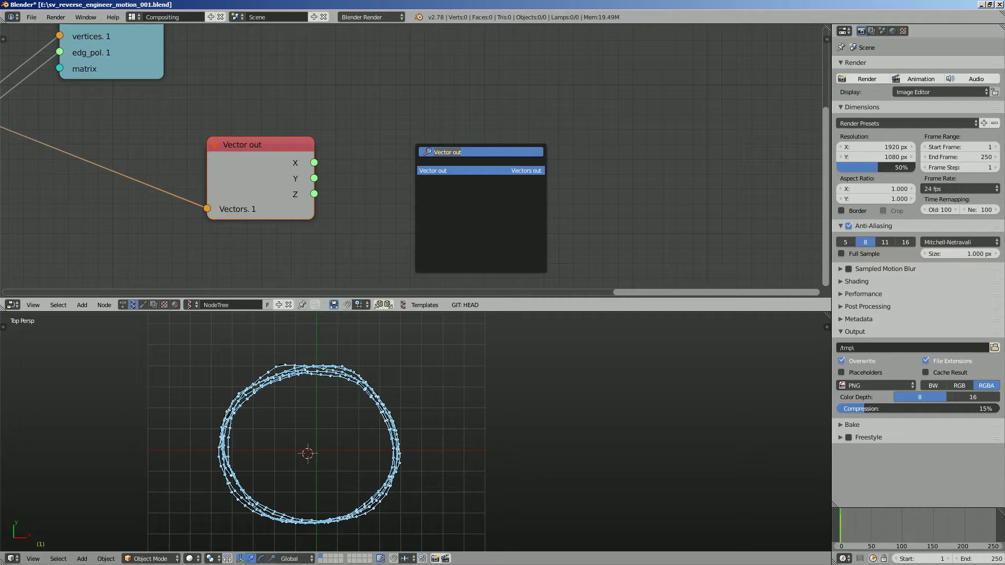
type("vector")
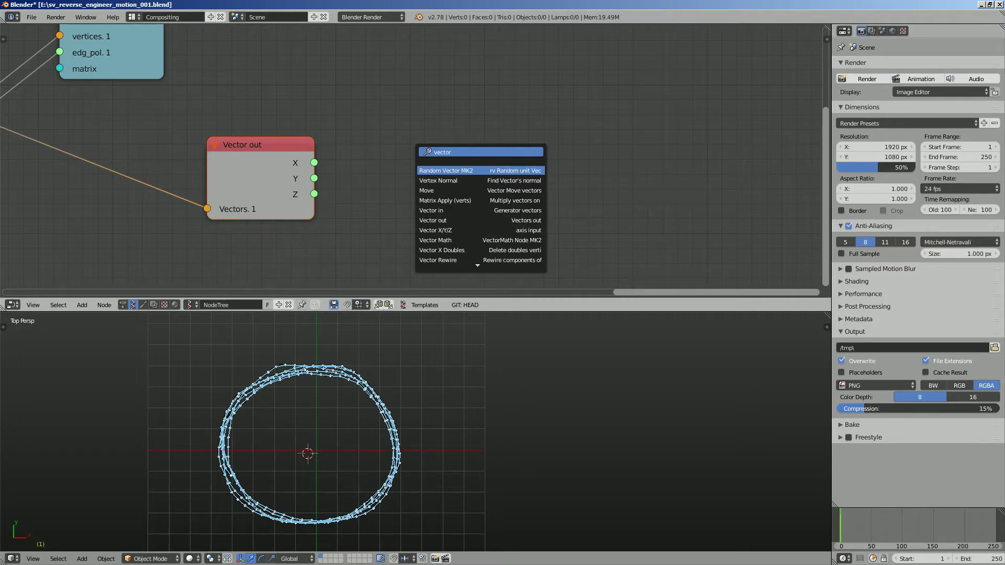
type(" in")
key("Return")
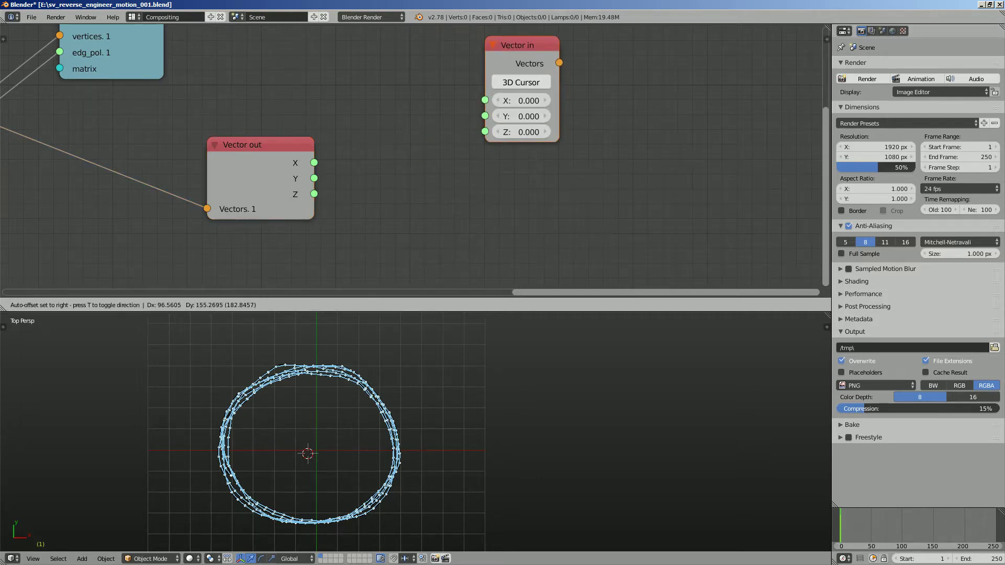
left_click(485, 36)
scroll(485, 37, "down", 1)
middle_click_drag(481, 42, 465, 49)
Handwrite the annotation "time" with an arrow beneath it above the Vector out node, pointing toward Vector in
left_click_drag(306, 168, 358, 114)
middle_click_drag(370, 111, 385, 133)
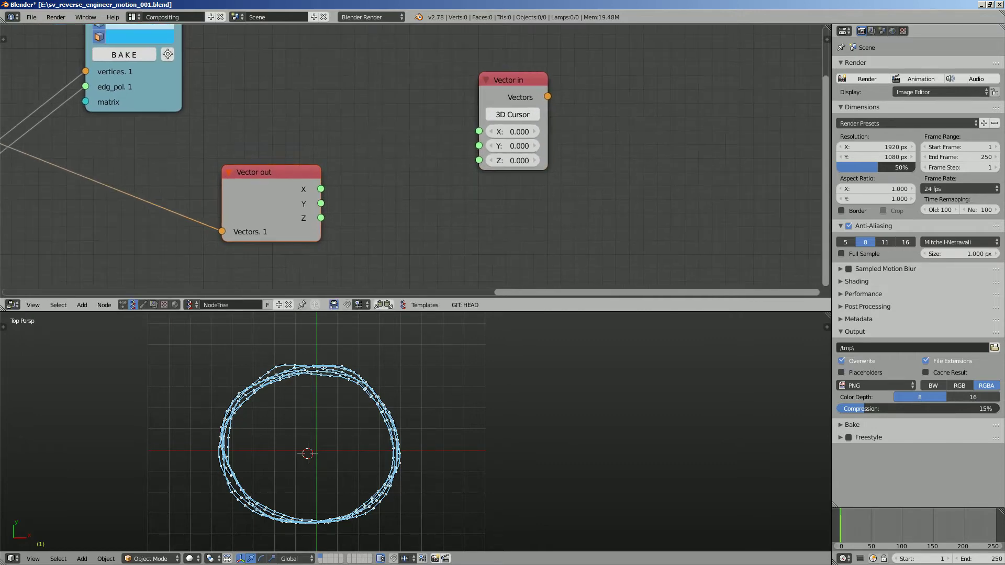
left_click_drag(289, 137, 371, 134)
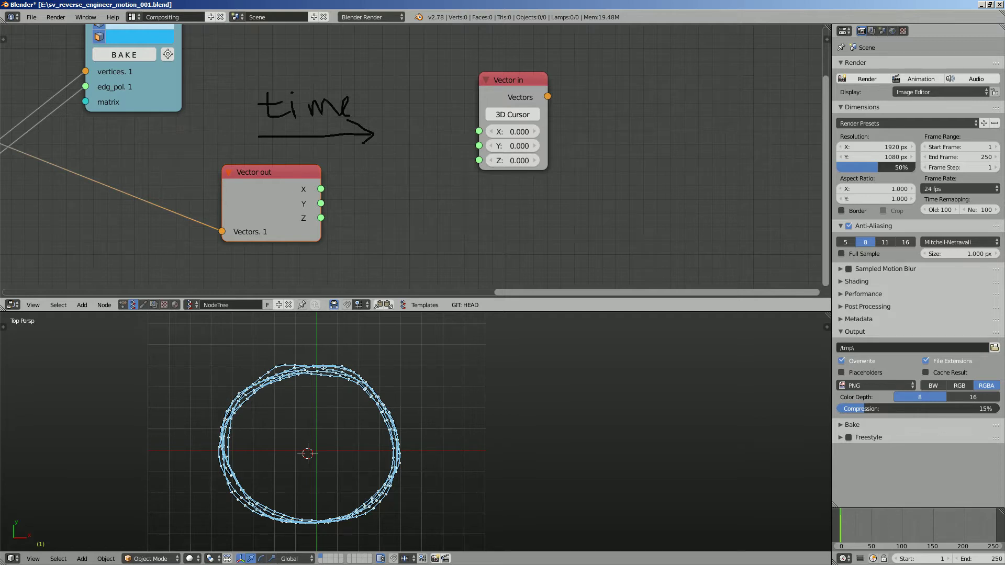
Duplicate the Vector in node and place the copy directly below the original
left_click_drag(321, 188, 415, 146)
left_click(321, 189)
middle_click_drag(450, 157, 445, 122)
left_click(503, 52)
key("shift+d")
left_click(501, 194)
scroll(501, 195, "down", 2)
middle_click_drag(501, 195, 480, 235)
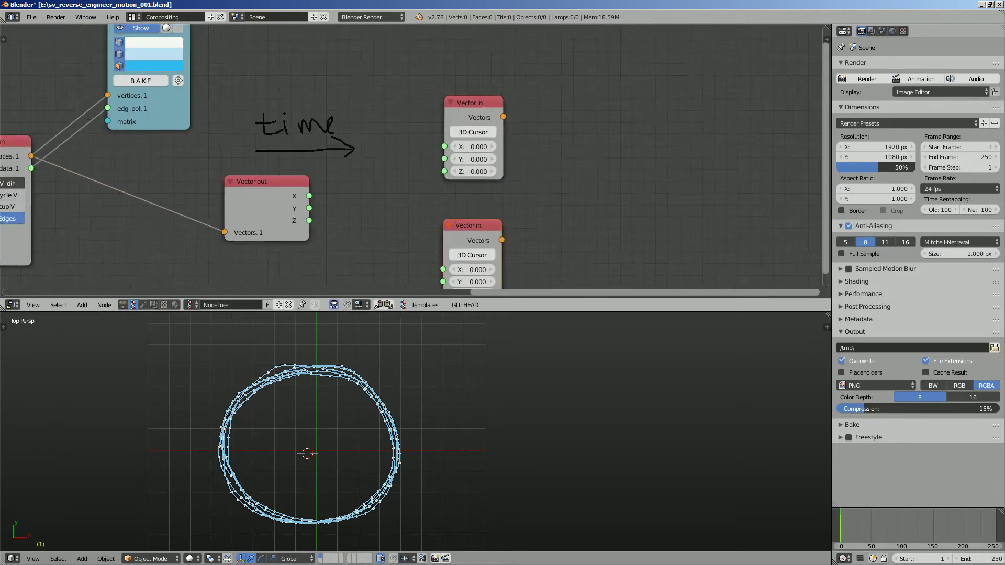
Move both Vector in nodes farther away from the Vector out node and save the file
left_click_drag(469, 104, 554, 78)
left_click_drag(469, 225, 544, 233)
key("ctrl+s")
Add a Range Float node between the "time" annotation and the upper Vector in node
mouse_move(421, 155)
middle_mouse_down()
mouse_move(424, 177)
mouse_move(422, 164)
middle_mouse_up()
key("Return")
key("space")
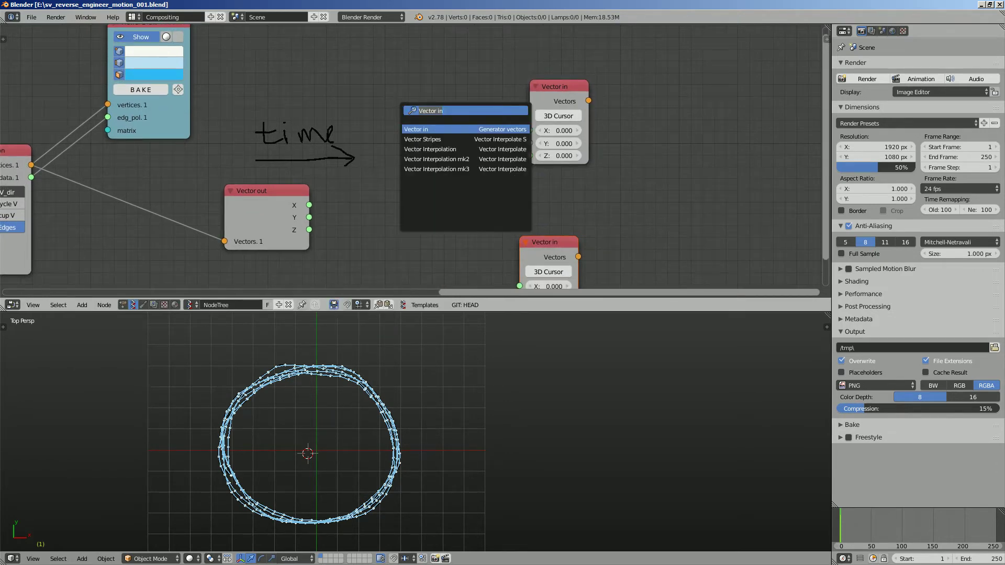
type("range")
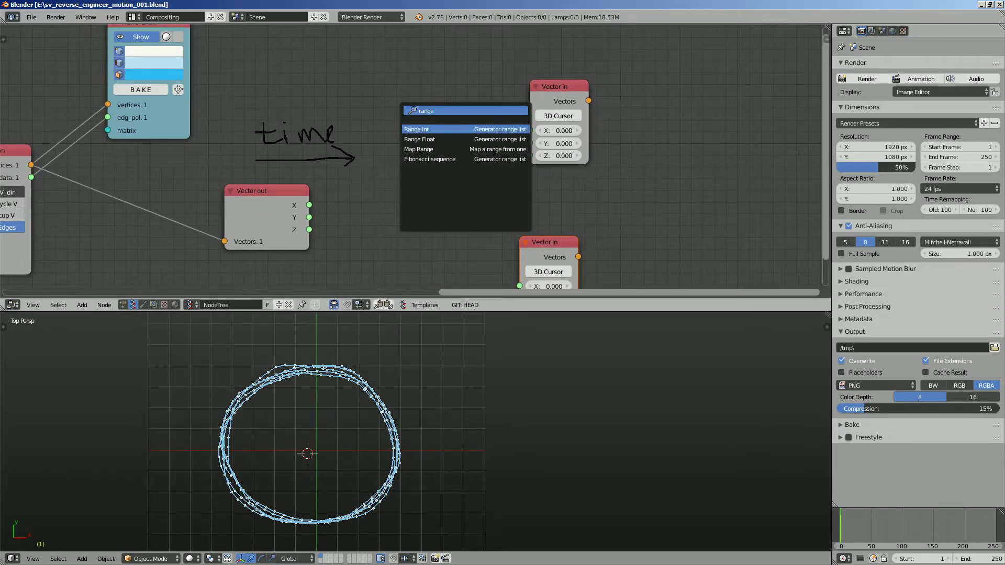
key("Down")
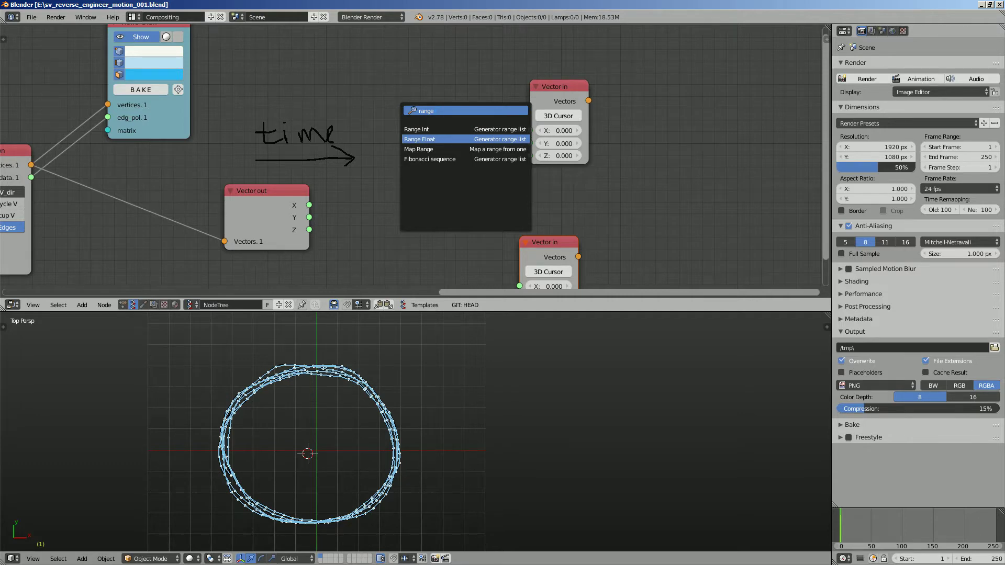
key("Return")
left_click(438, 146)
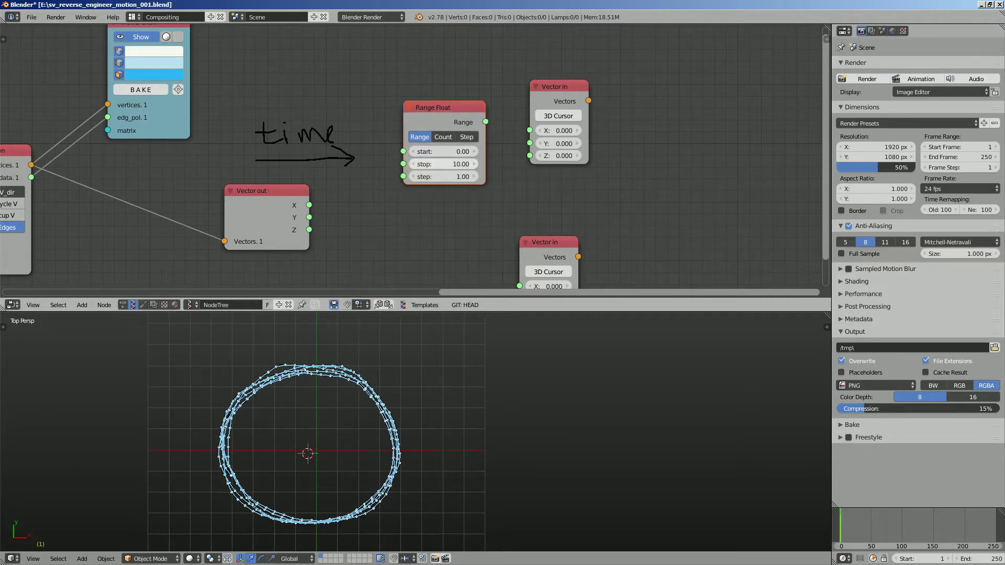
Set the Range Float node's stop to 100, switch it to Count mode and set the count to 85
scroll(606, 156, "up", 3)
scroll(415, 151, "up", 1)
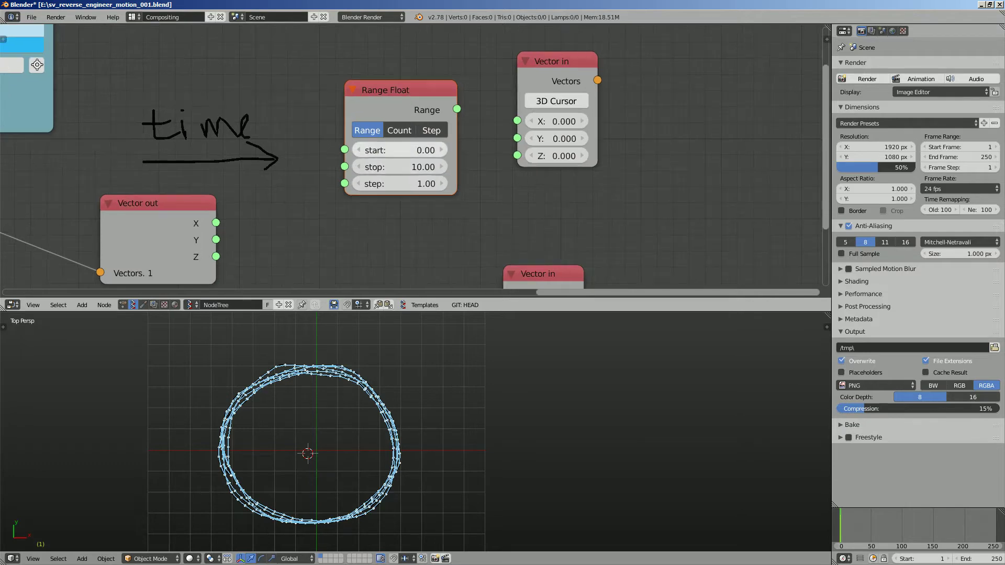
left_click(412, 167)
type("100")
key("Return")
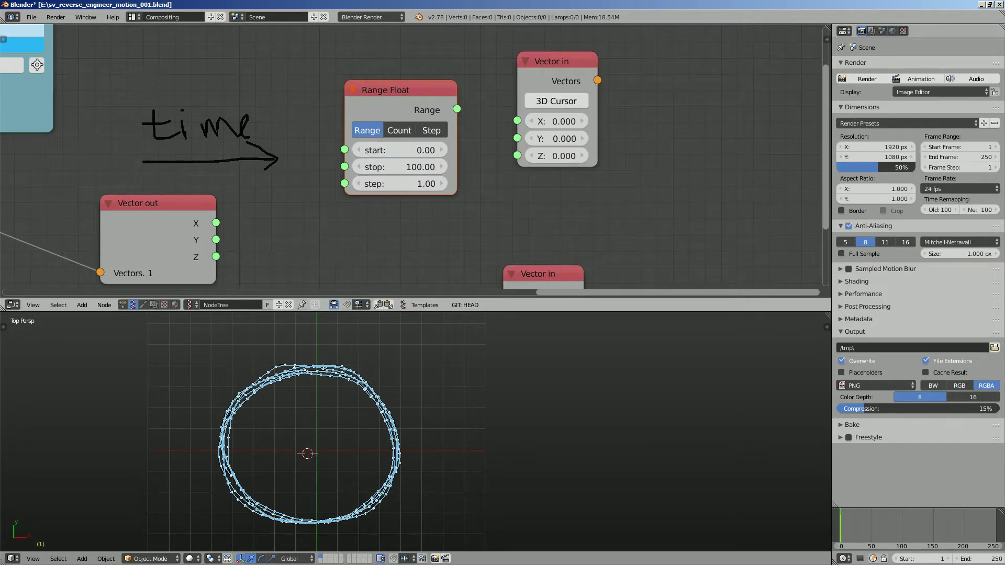
left_click(399, 130)
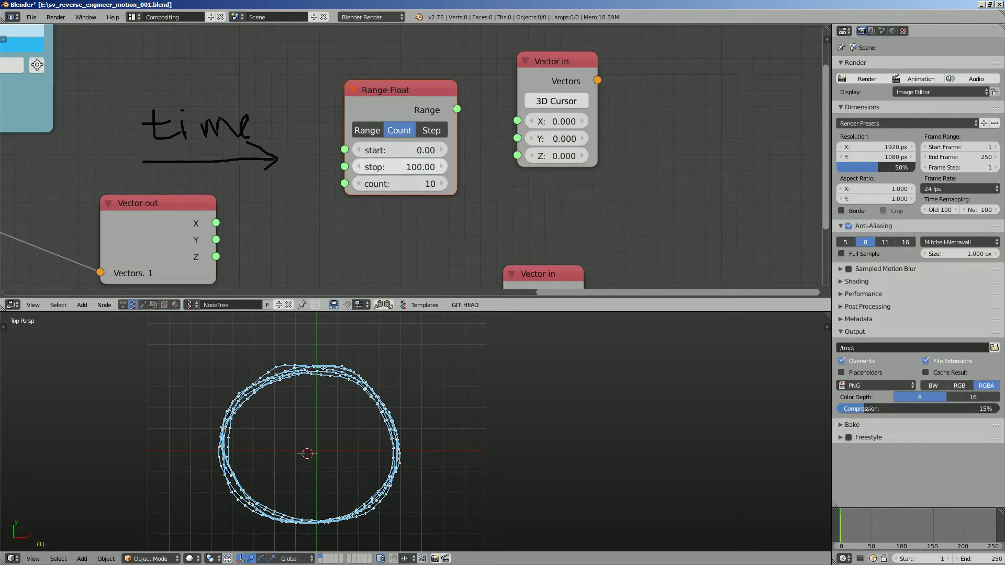
left_click_drag(413, 184, 471, 184)
Reposition the Range Float node slightly and connect its Range output to the X input of the upper Vector in node
scroll(414, 183, "down", 2)
middle_click_drag(414, 183, 361, 165)
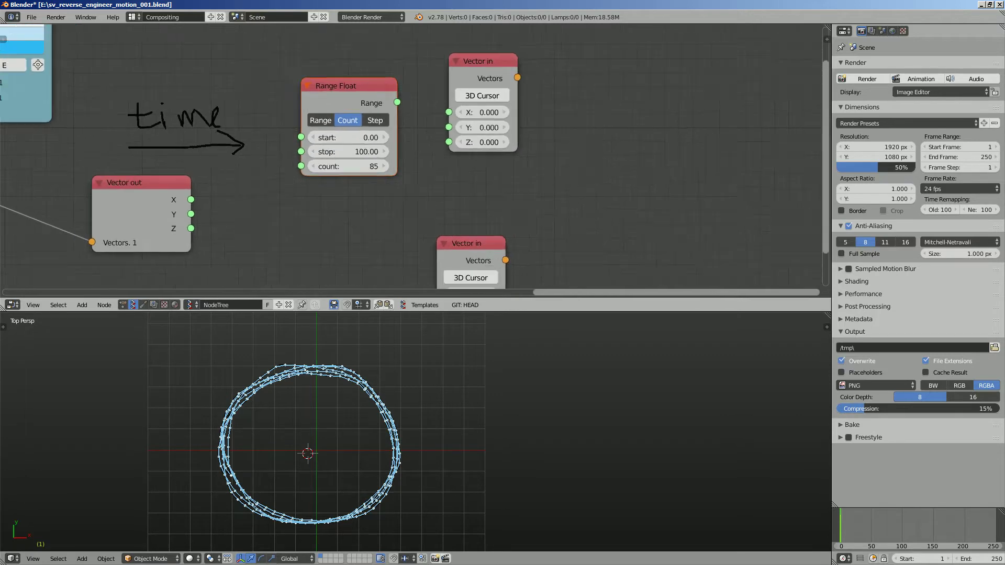
scroll(361, 165, "down", 1)
left_click_drag(366, 91, 356, 80)
left_click_drag(387, 95, 446, 102)
middle_click_drag(445, 102, 438, 105)
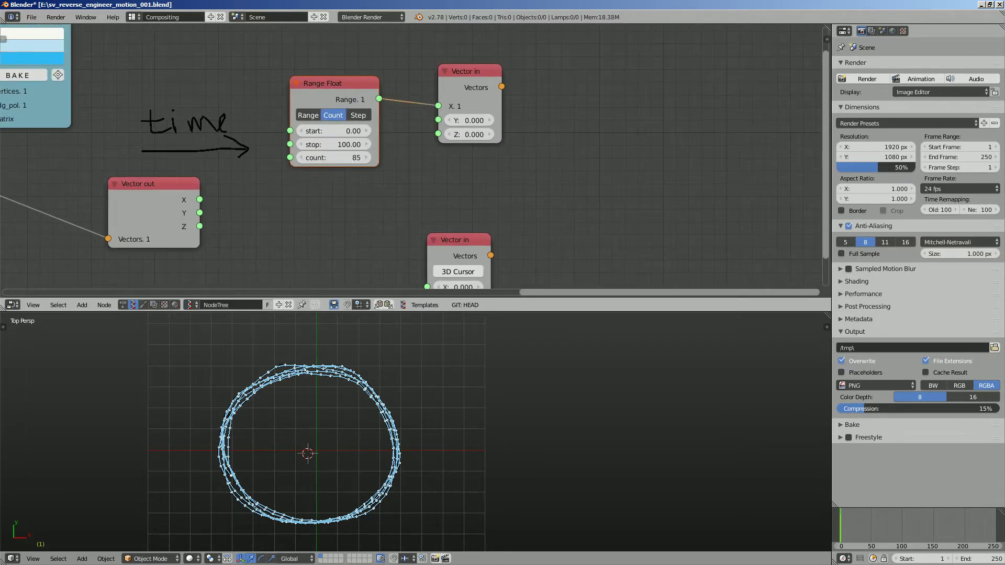
key("shift+a")
left_click(601, 104)
type("vec")
key("Down")
key("Down")
key("Down")
key("Down")
key("Return")
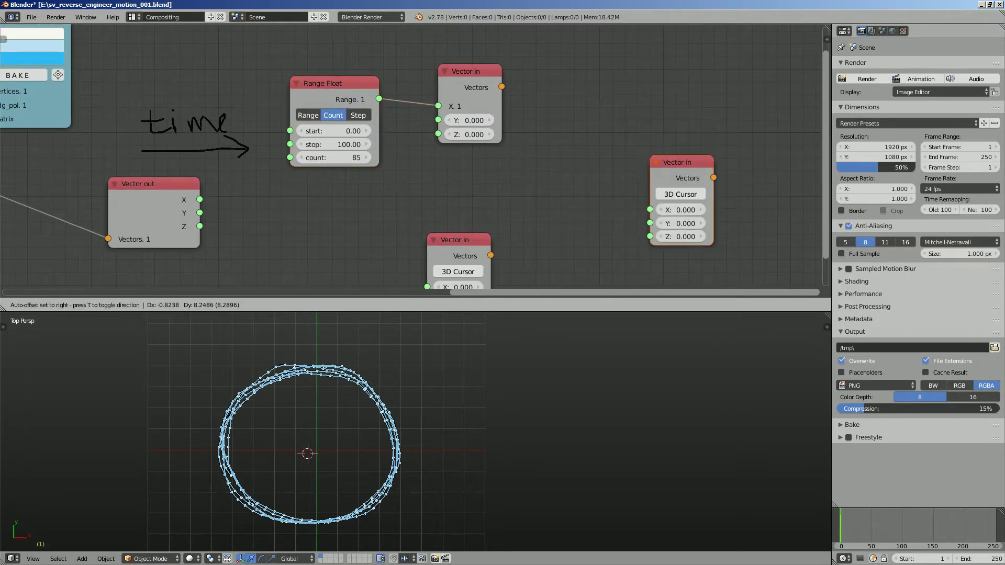
left_click(618, 100)
key("x")
Add a Viewer Draw node, feed the upper Vector in node's Vectors output into its vertices input and save the file
key("shift+a")
left_click(618, 100)
type("view")
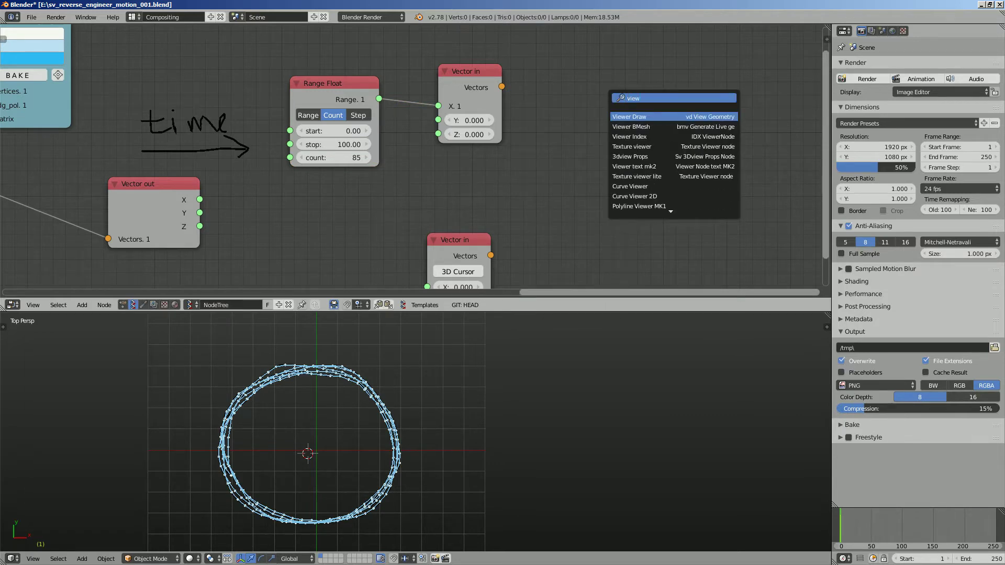
key("Return")
left_click(591, 63)
left_click_drag(501, 86, 587, 158)
middle_click_drag(587, 159, 575, 159)
scroll(415, 431, "down", 2)
scroll(415, 431, "down", 2)
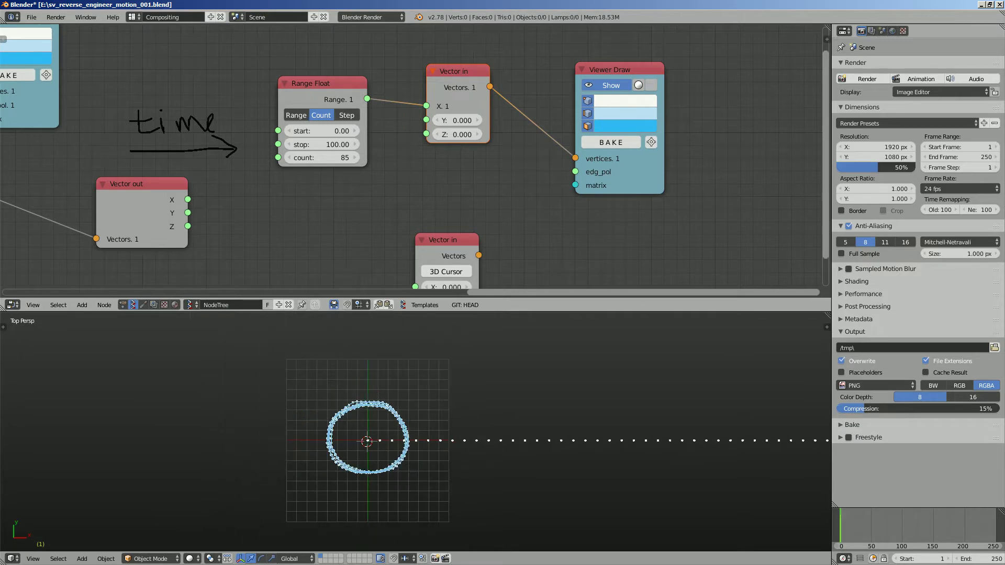
middle_click_drag(817, 405, 617, 408, "shift")
key("ctrl+s")
key("Return")
scroll(416, 161, "up", 2)
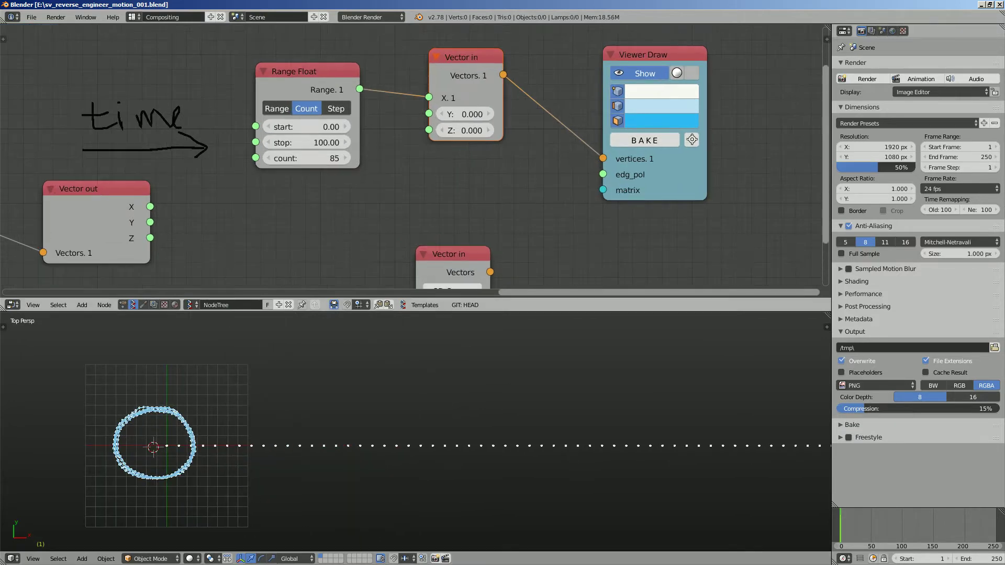
Connect the Vector out node's X output to the Y input of the upper Vector in node and save the file
scroll(416, 161, "down", 2)
middle_click_drag(325, 181, 507, 162)
scroll(415, 162, "down", 2)
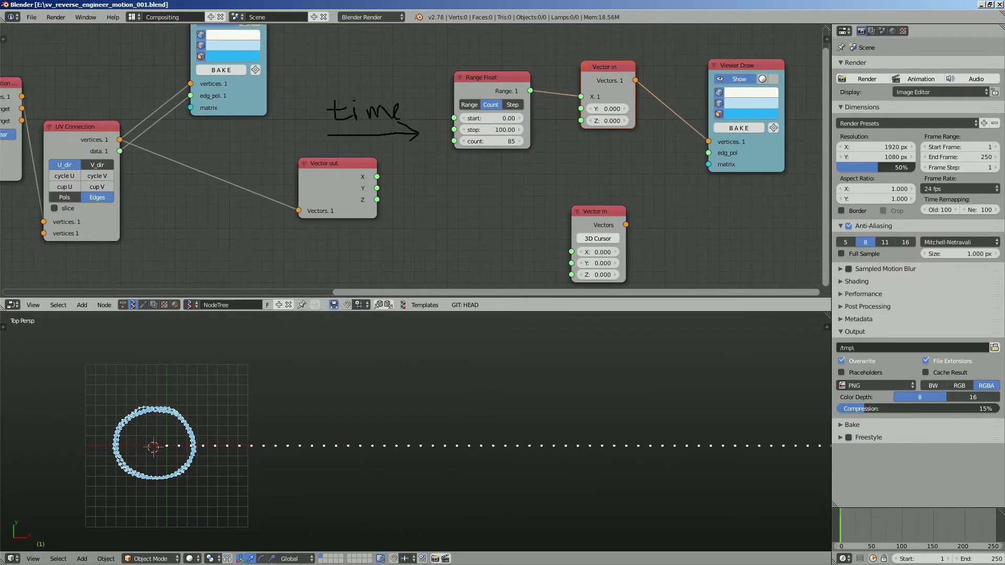
left_click_drag(335, 180, 356, 175)
middle_click_drag(357, 175, 484, 172)
mouse_move(549, 162)
middle_mouse_down()
mouse_move(397, 178)
mouse_move(288, 152)
middle_mouse_up()
scroll(414, 173, "up", 1)
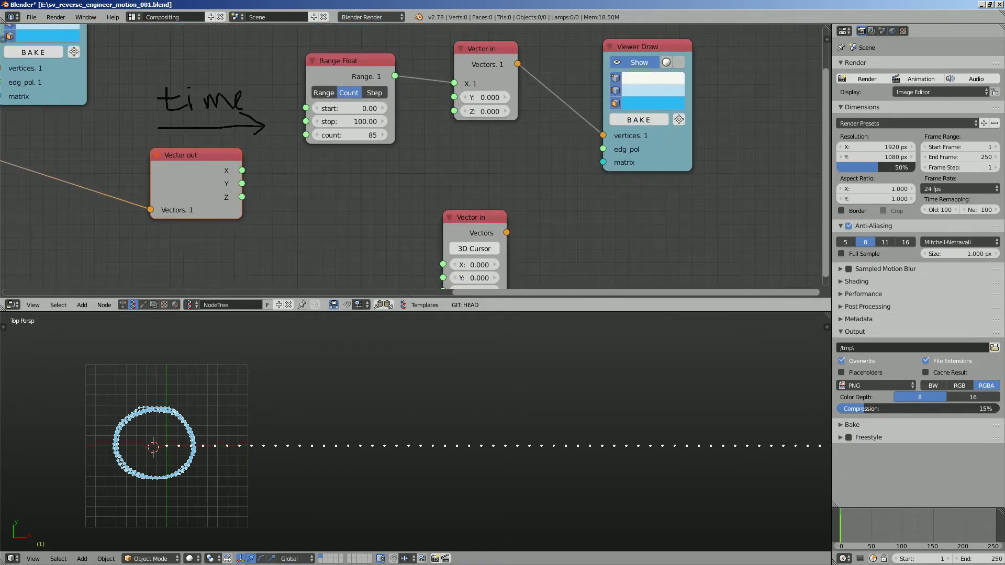
left_click_drag(241, 170, 454, 97)
scroll(413, 434, "down", 1)
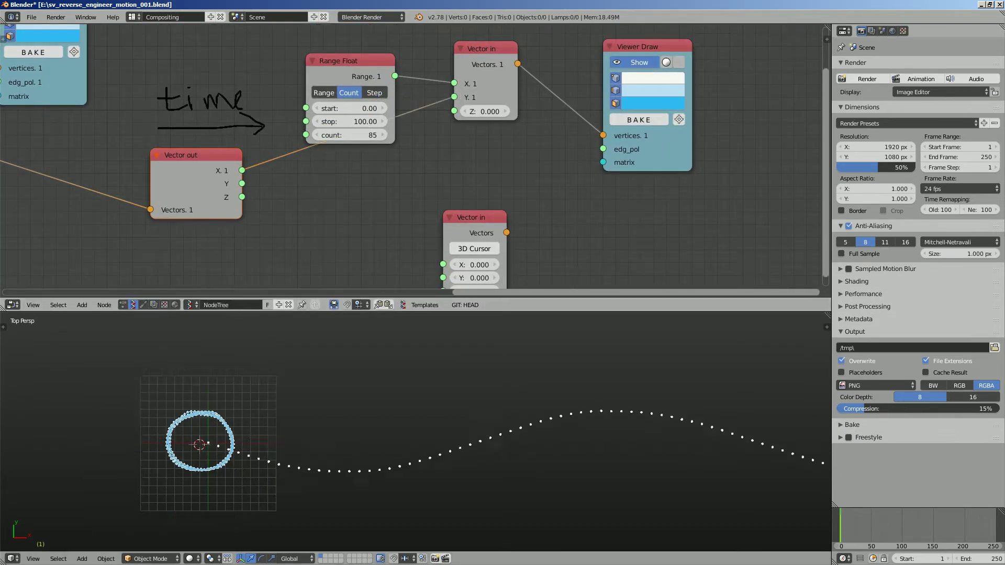
scroll(413, 434, "down", 5)
scroll(413, 434, "up", 3)
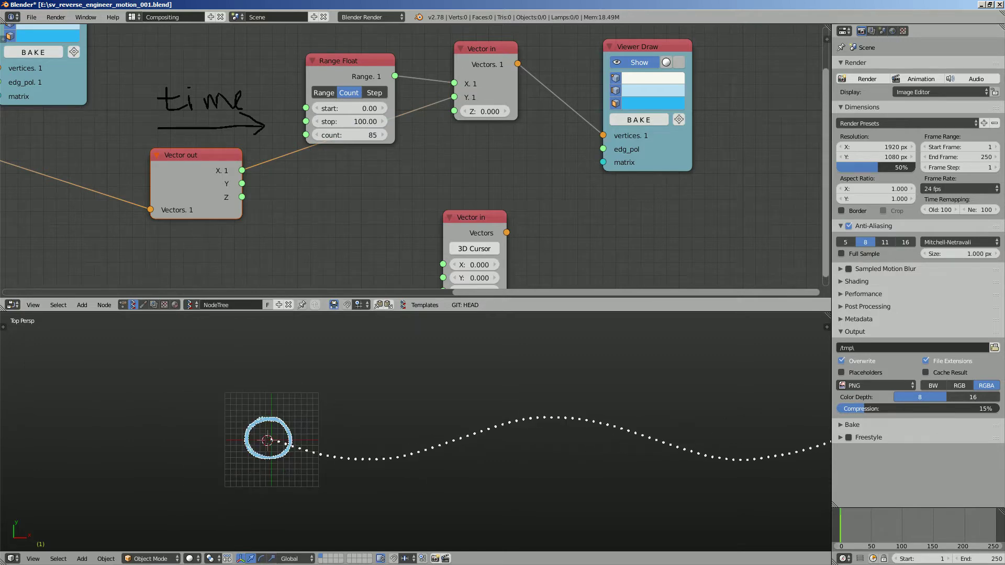
scroll(414, 435, "up", 1)
key("ctrl+s")
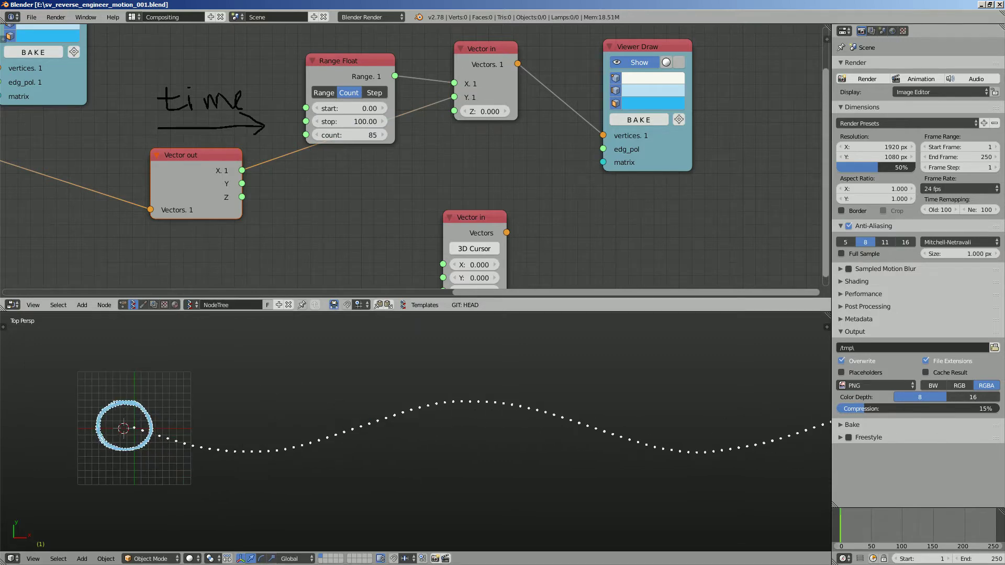
Reduce the Range Float node's stop value to 36.37
scroll(366, 157, "down", 1)
middle_click_drag(366, 157, 314, 158)
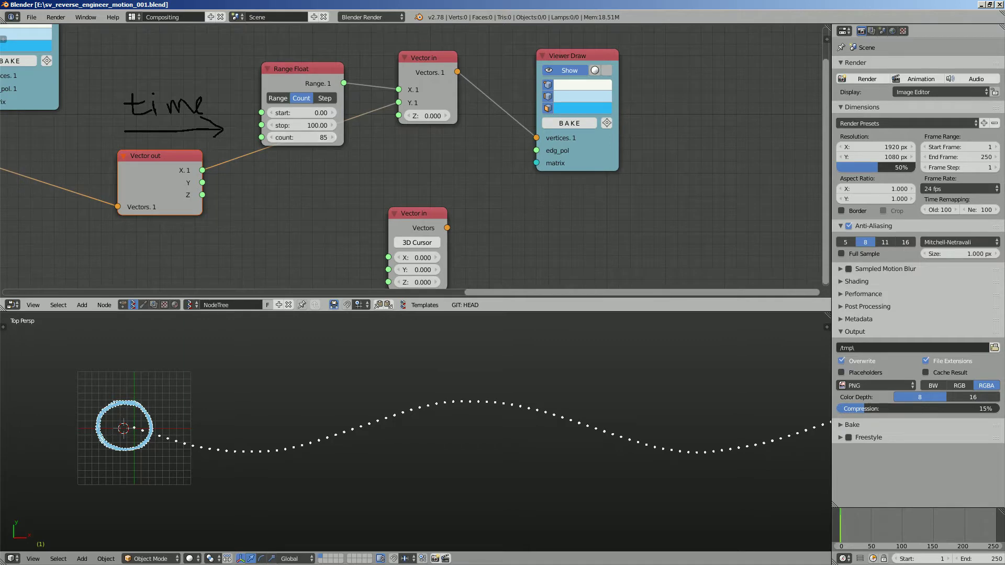
scroll(414, 157, "down", 1)
scroll(414, 431, "down", 1)
middle_click_drag(413, 432, 332, 425, "shift")
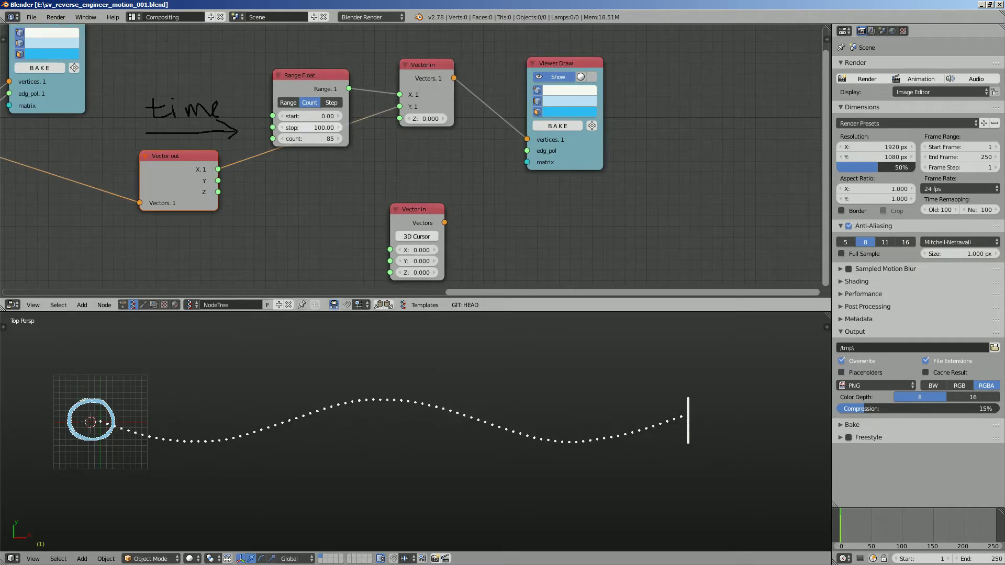
left_click_drag(310, 127, 254, 127)
scroll(400, 420, "up", 3)
middle_click_drag(293, 419, 449, 426, "shift")
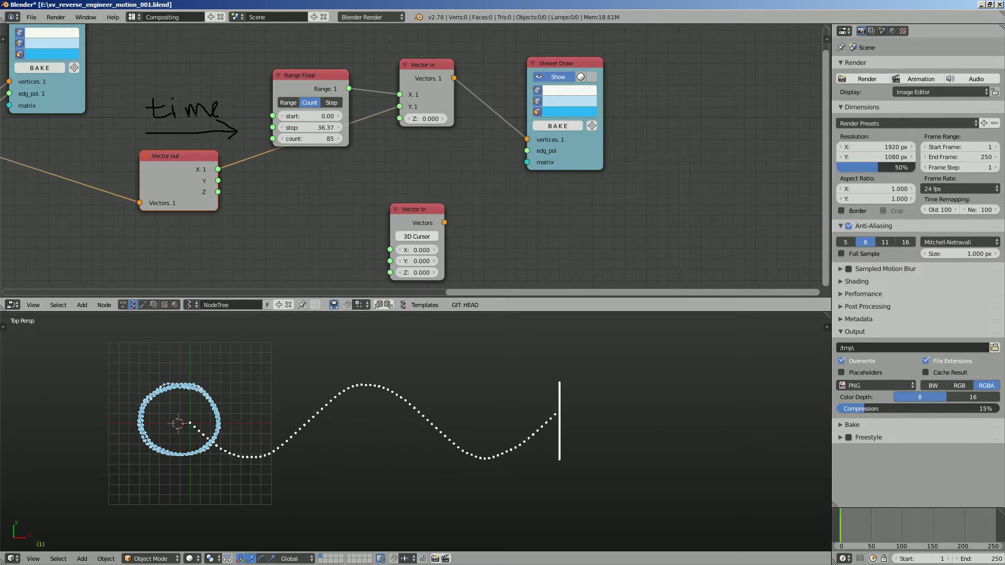
Raise the Range Float node's count to 288 and save the file
left_click_drag(310, 139, 372, 138)
scroll(421, 394, "up", 1)
middle_click_drag(420, 394, 455, 396, "shift")
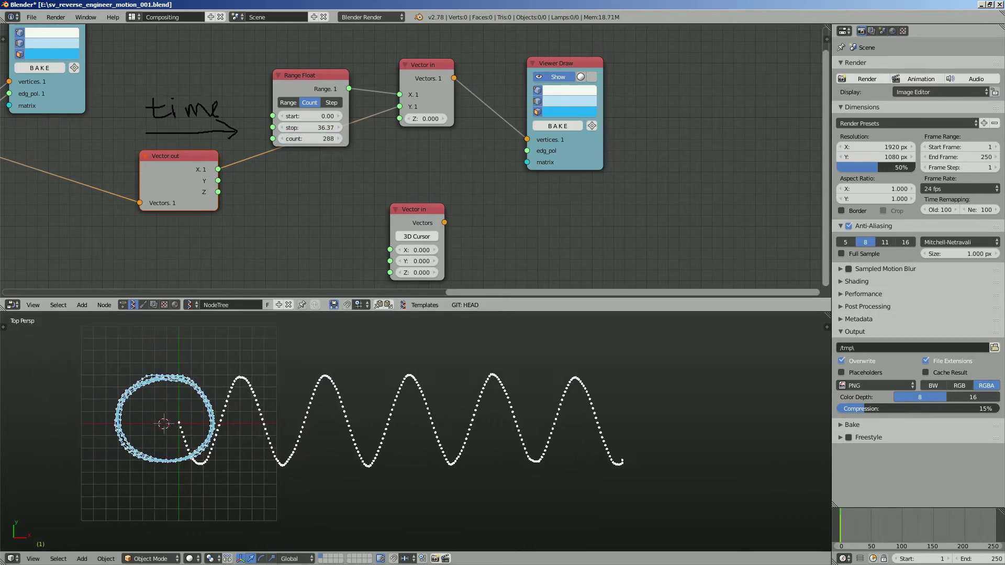
scroll(455, 396, "up", 2)
key("ctrl+s")
left_click(456, 396)
scroll(455, 396, "down", 1)
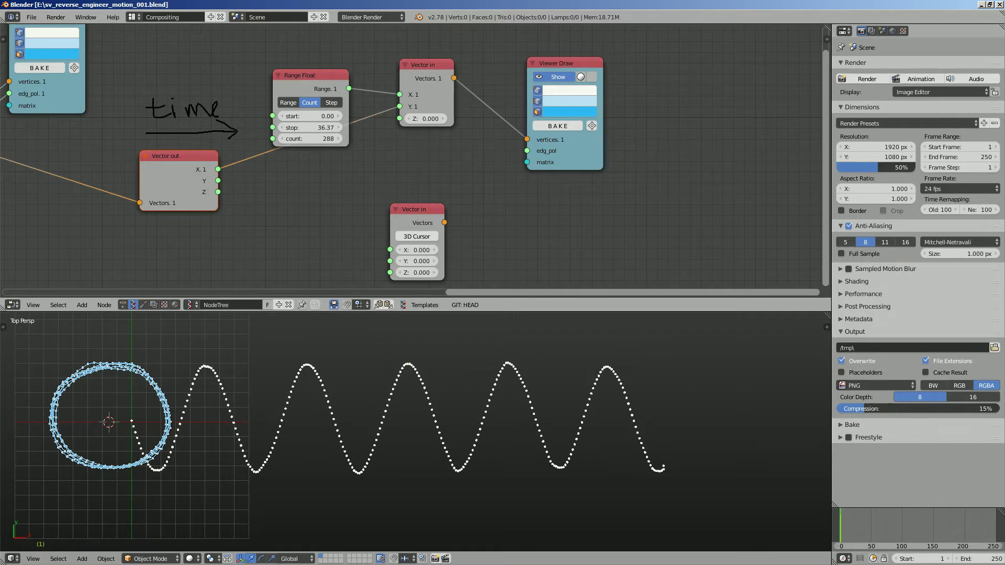
Move the lower Vector in node up, then connect Range Float to its X input and the Vector out node's Y output to its Y input
middle_click_drag(417, 214, 433, 200)
left_click_drag(433, 197, 445, 175)
key("ctrl+s")
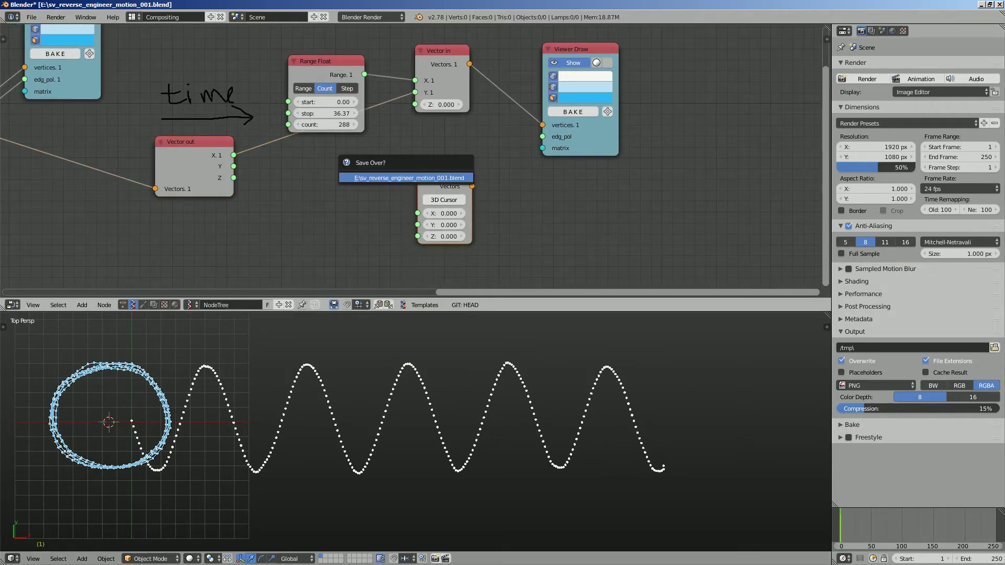
left_click(444, 175)
left_click_drag(325, 61, 417, 213)
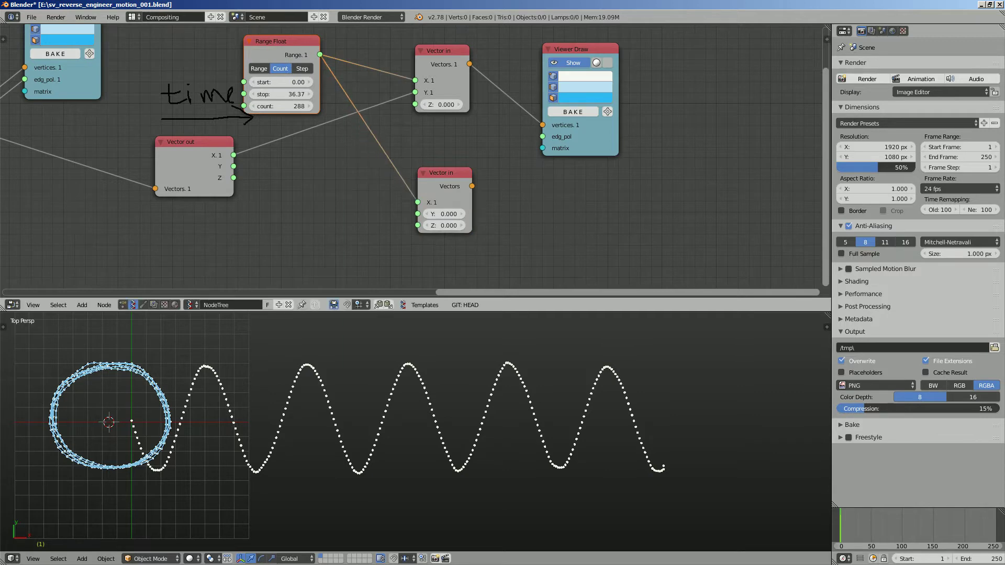
left_click_drag(233, 166, 424, 184)
Duplicate the new Viewer Draw node below itself, feed the lower Vector in node into the copy's vertices input and save the file
left_click_drag(575, 50, 554, 28)
key("shift+d")
left_click(557, 165)
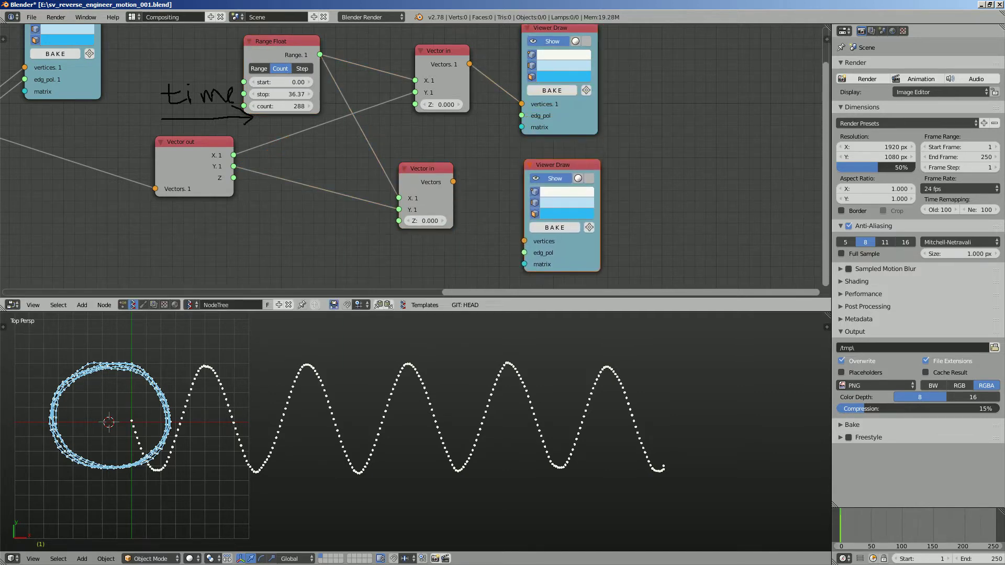
left_click_drag(453, 182, 524, 241)
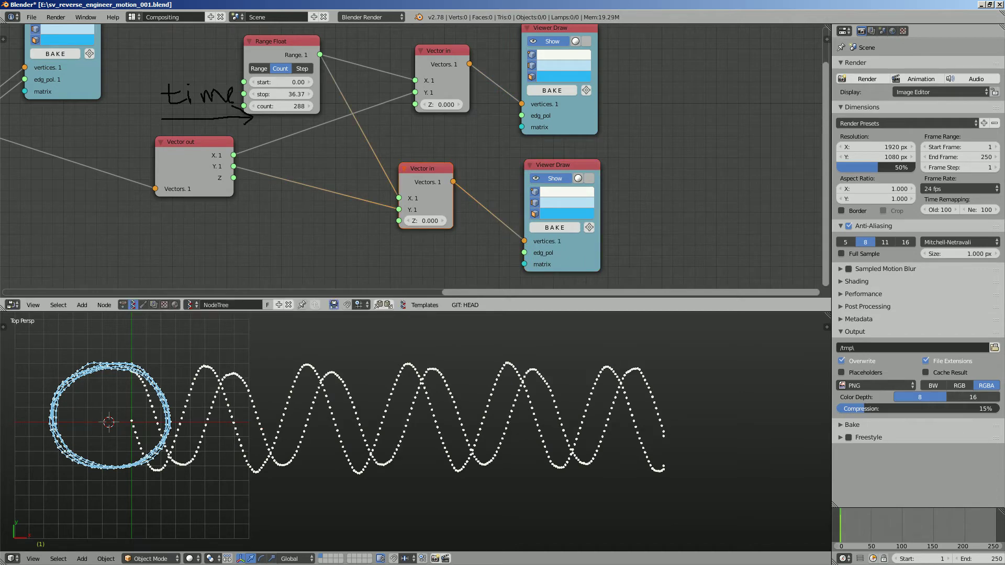
scroll(411, 157, "up", 1)
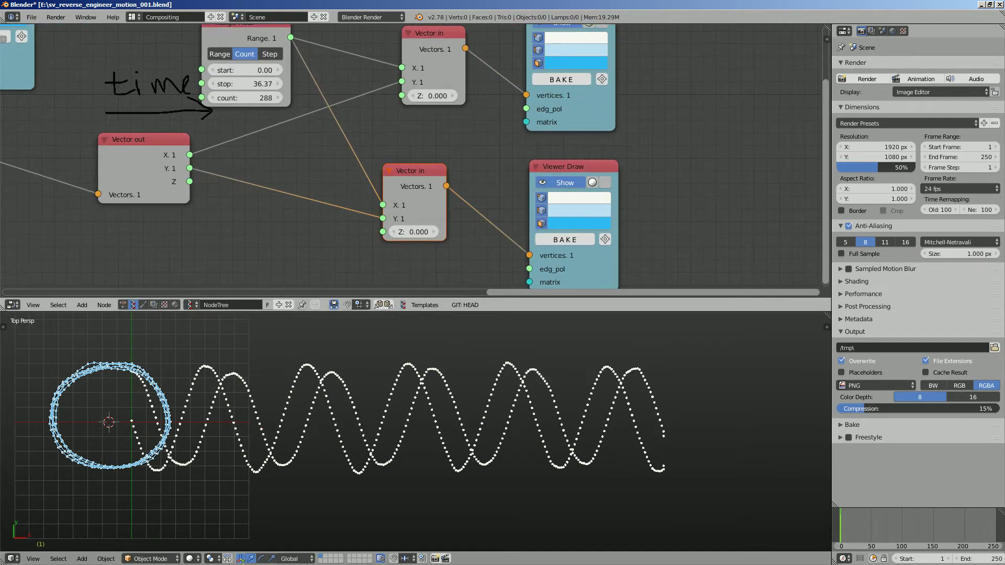
key("ctrl+s")
scroll(413, 152, "down", 1)
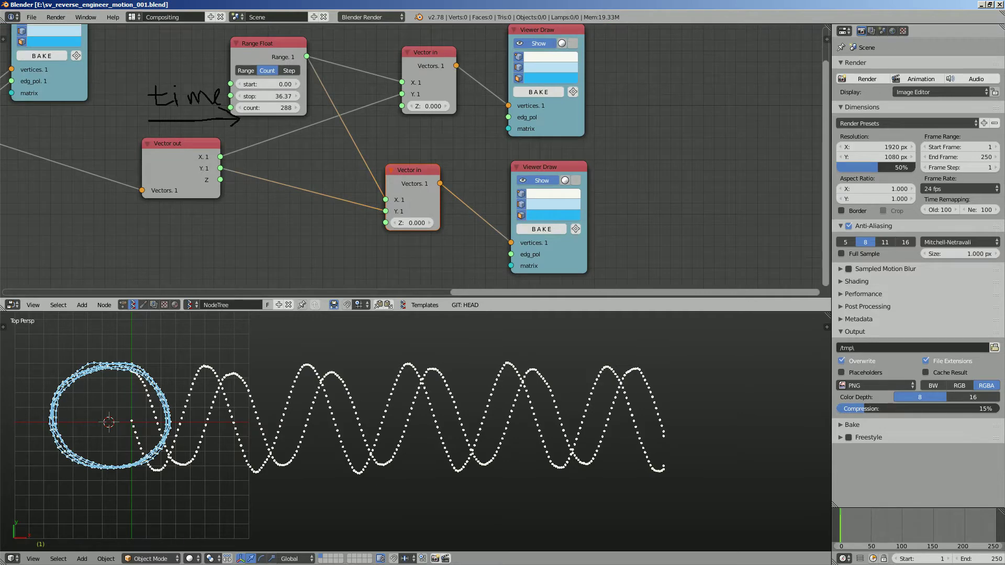
Move both Viewer Draw nodes farther from the Vector in nodes and insert a UV Connection node into the upper link
left_click_drag(554, 119, 677, 121)
left_click_drag(552, 168, 672, 171)
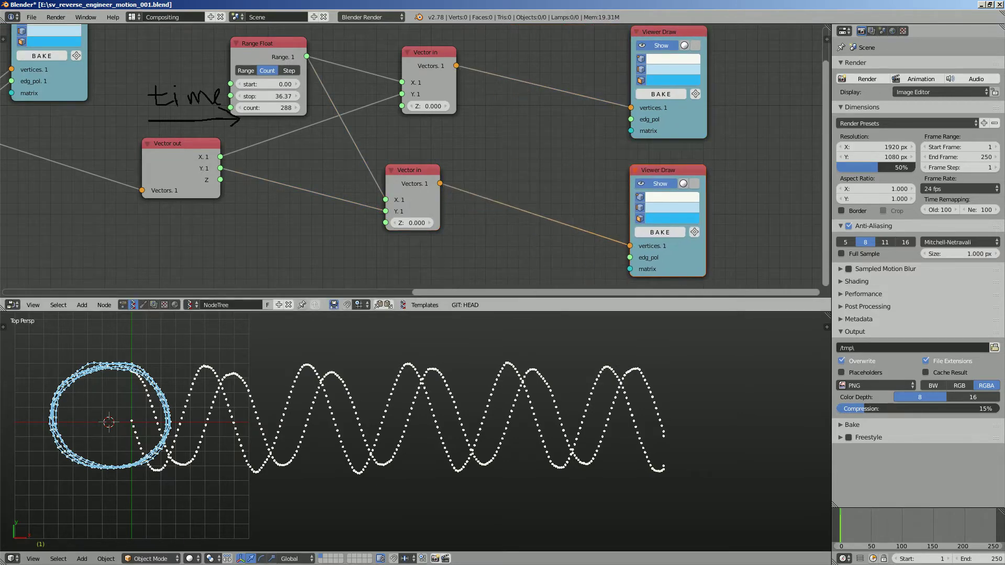
scroll(473, 105, "up", 1)
middle_click_drag(507, 126, 476, 143)
key("alt+space")
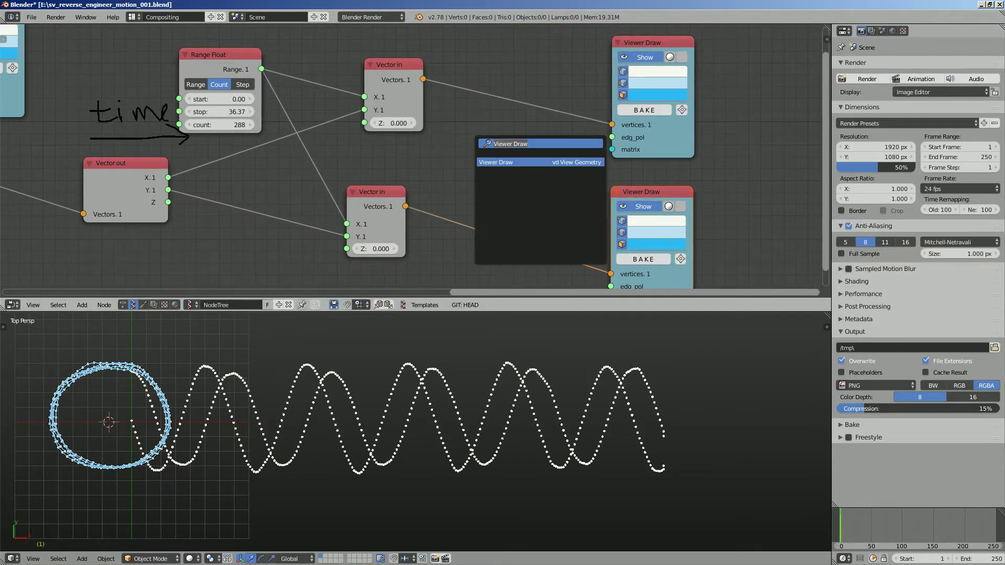
type("uv")
key("Return")
left_click(477, 62)
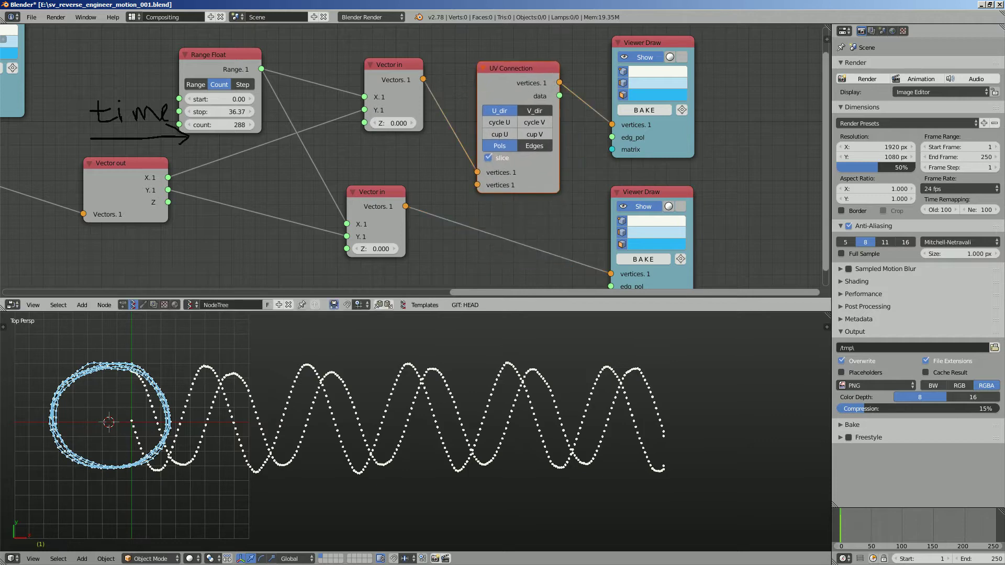
Connect the UV Connection's data output to the upper Viewer Draw's edg_pol input and use Edges with the U_dir direction
left_click_drag(560, 95, 611, 137)
left_click(534, 146)
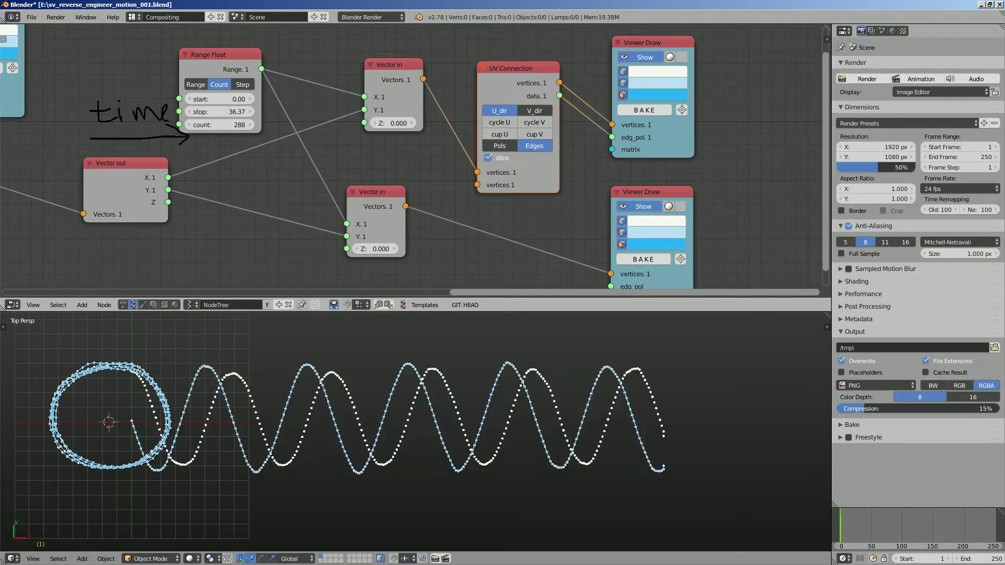
left_click(534, 111)
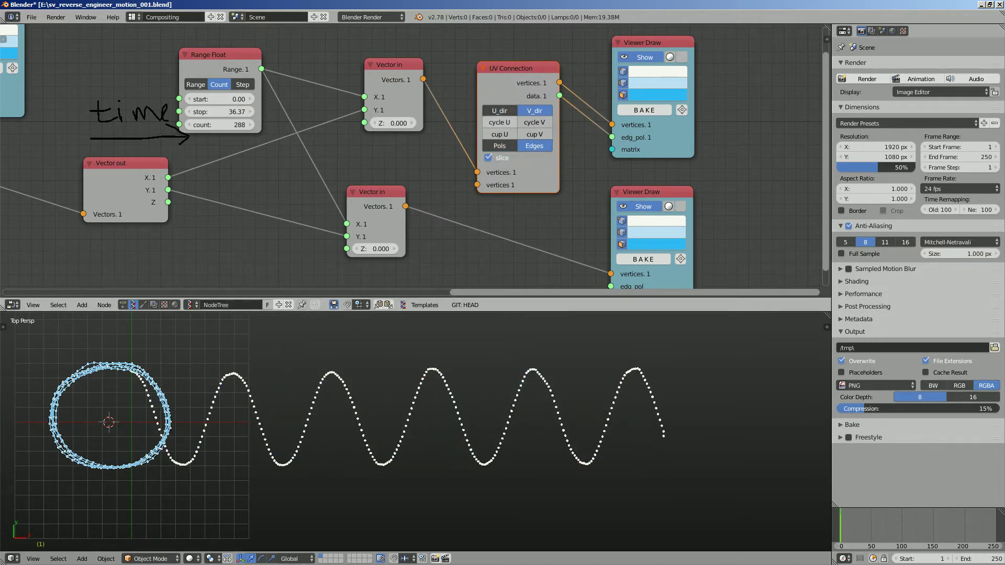
left_click(500, 111)
scroll(416, 432, "up", 4)
scroll(415, 432, "down", 3)
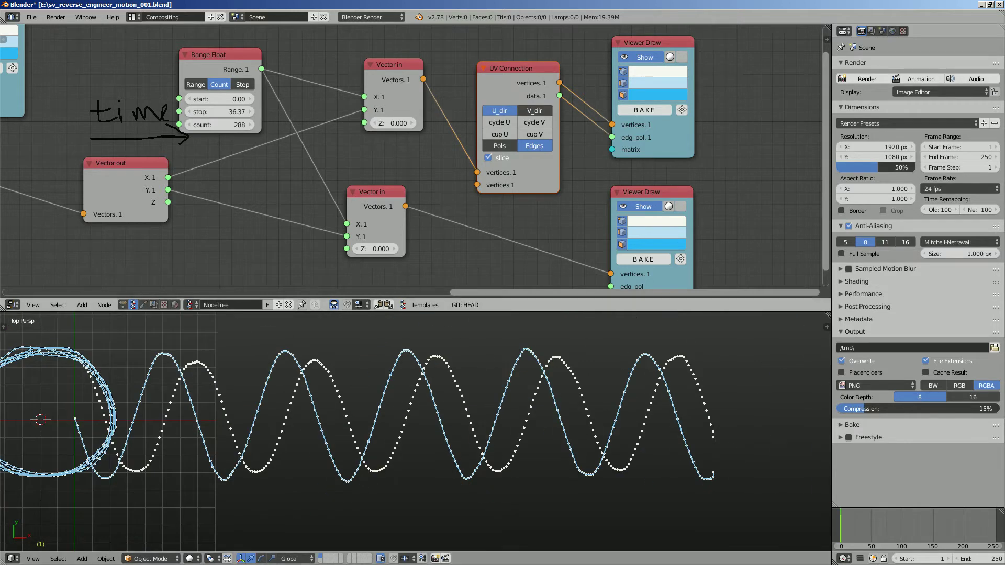
Set the upper Viewer Draw node's edge and face colors to red
middle_click_drag(416, 160, 390, 159)
left_click(632, 95)
mouse_move(649, 170)
left_mouse_down()
mouse_move(645, 192)
mouse_move(654, 194)
left_mouse_up()
left_click(632, 82)
left_click_drag(651, 158, 654, 181)
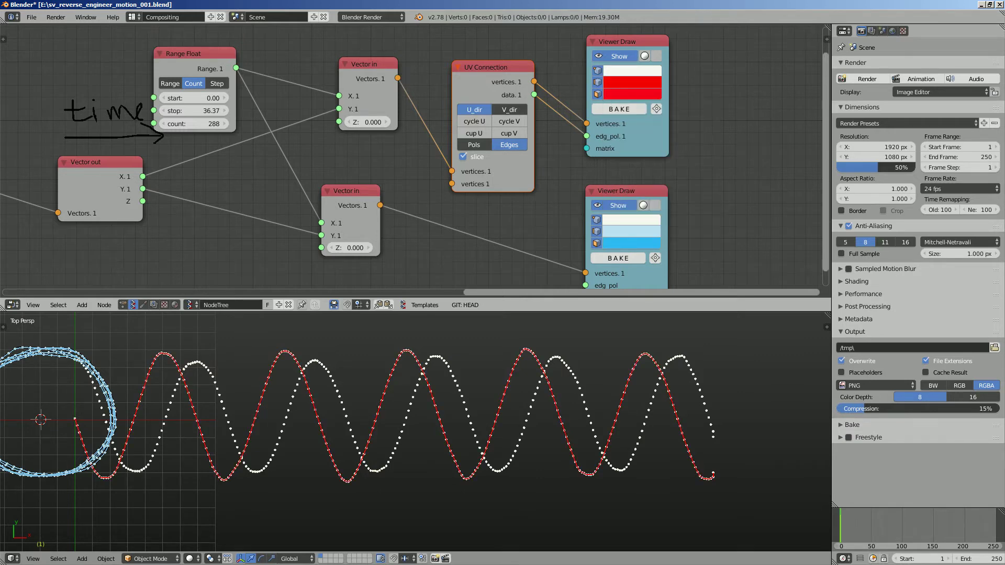
Duplicate the UV Connection node into the lower Vector in to Viewer Draw link and connect its data output to edg_pol
middle_click_drag(470, 209, 458, 175)
scroll(457, 174, "down", 1)
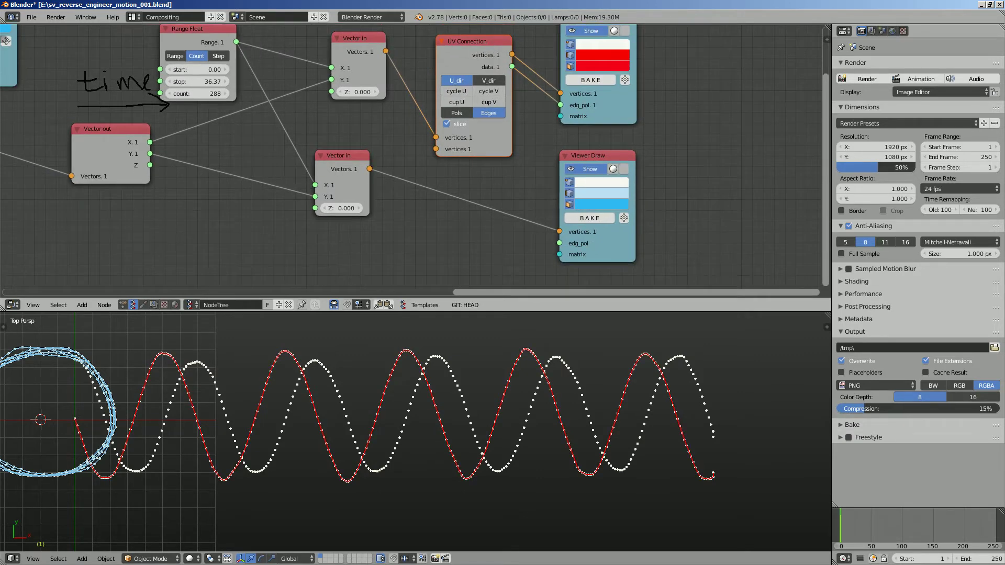
key("shift+d")
left_click(463, 232)
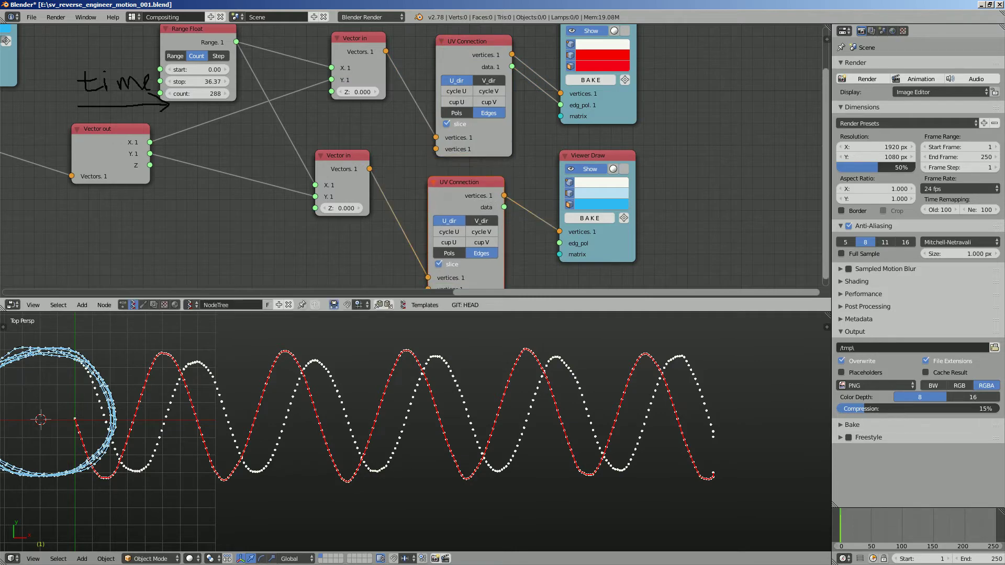
left_click_drag(503, 207, 559, 243)
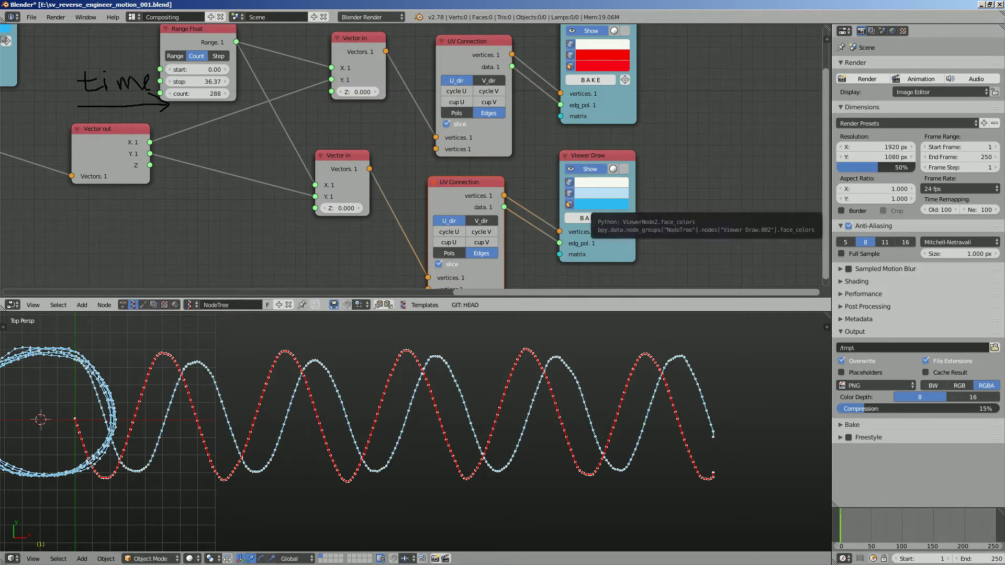
Turn off vertex display on both Viewer Draw nodes so only the curve lines are drawn, and save over the existing file
scroll(416, 432, "up", 3)
scroll(416, 432, "down", 2)
middle_click_drag(415, 432, 524, 416, "shift")
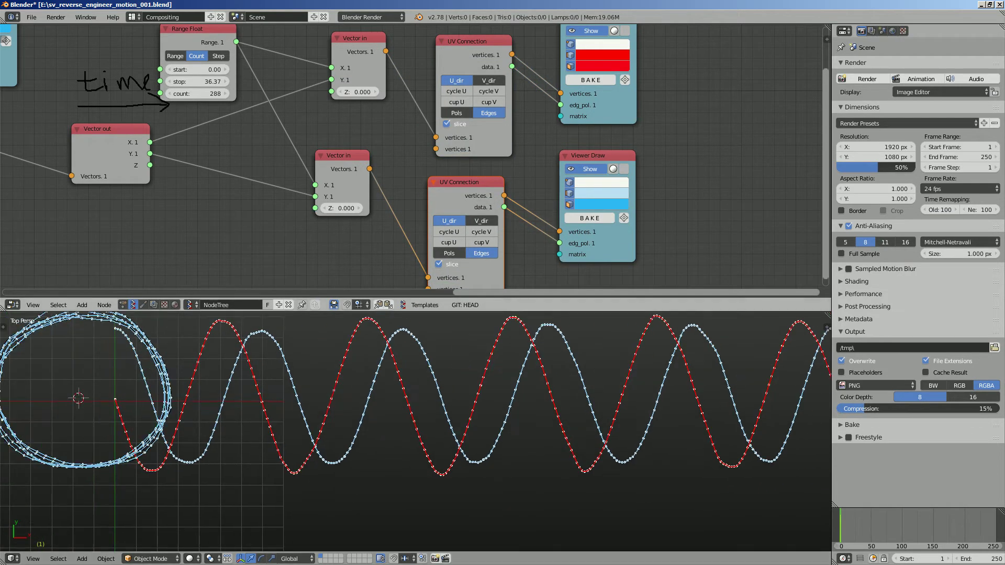
left_click(569, 182)
middle_click_drag(569, 187, 531, 244)
left_click(532, 101)
middle_click_drag(749, 151, 651, 130)
key("ctrl+s")
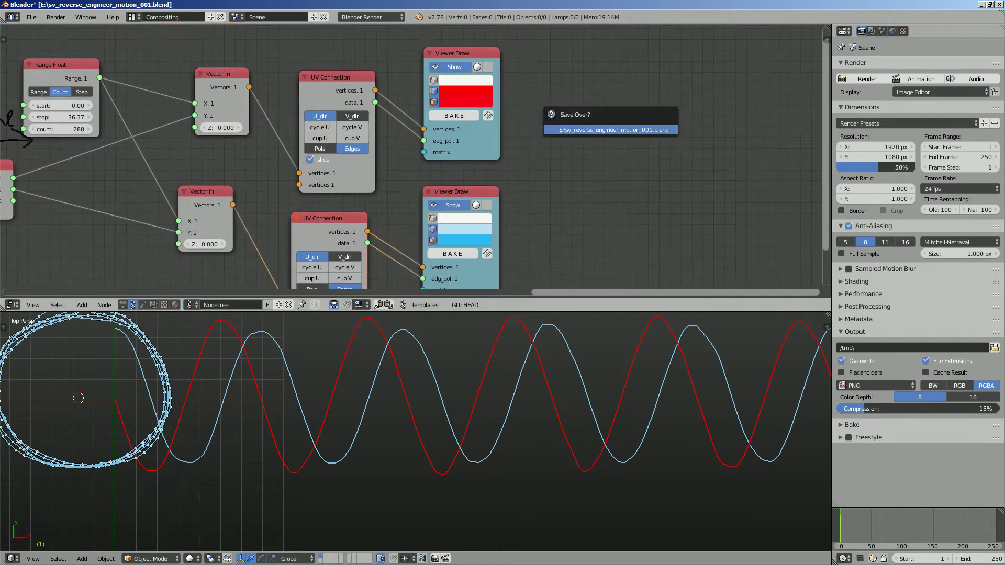
key("Return")
scroll(546, 409, "down", 2)
middle_click_drag(546, 409, 502, 396, "shift")
key("ctrl+s")
key("Return")
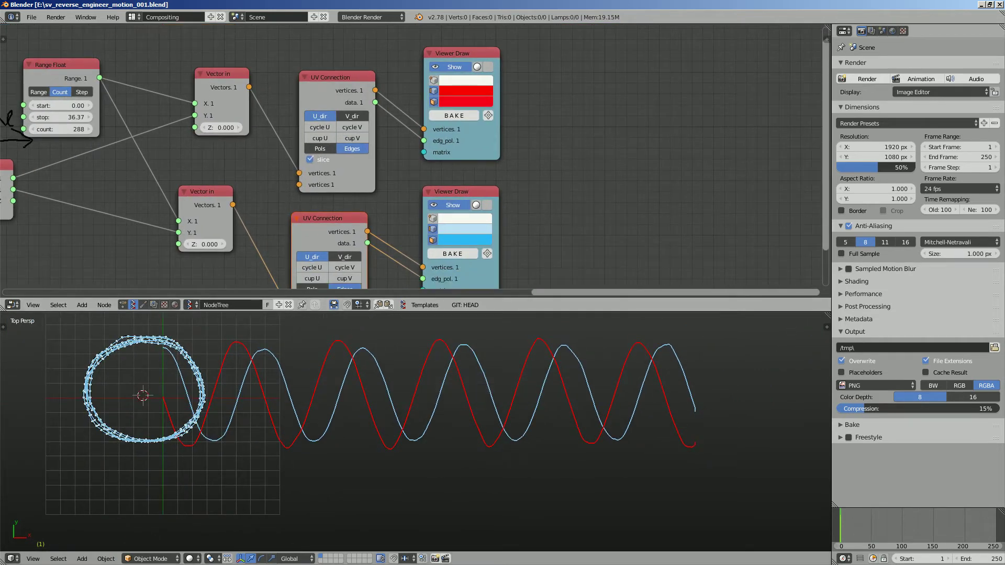
Examine the red and blue curves alongside the circular stroke and the node branches that plot them
scroll(414, 432, "up", 1)
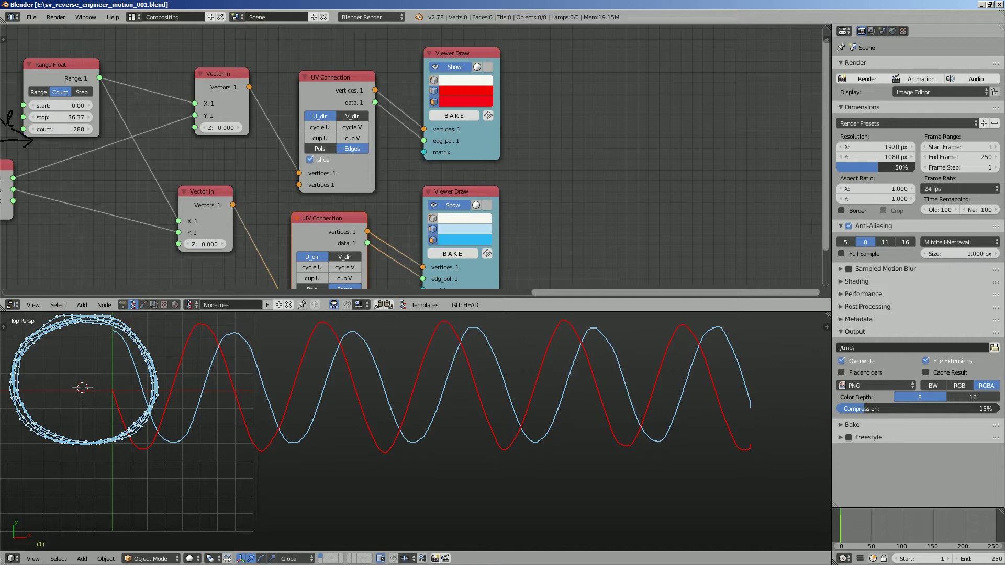
scroll(415, 432, "down", 2)
middle_click_drag(415, 421, 420, 443, "shift")
scroll(420, 443, "up", 2)
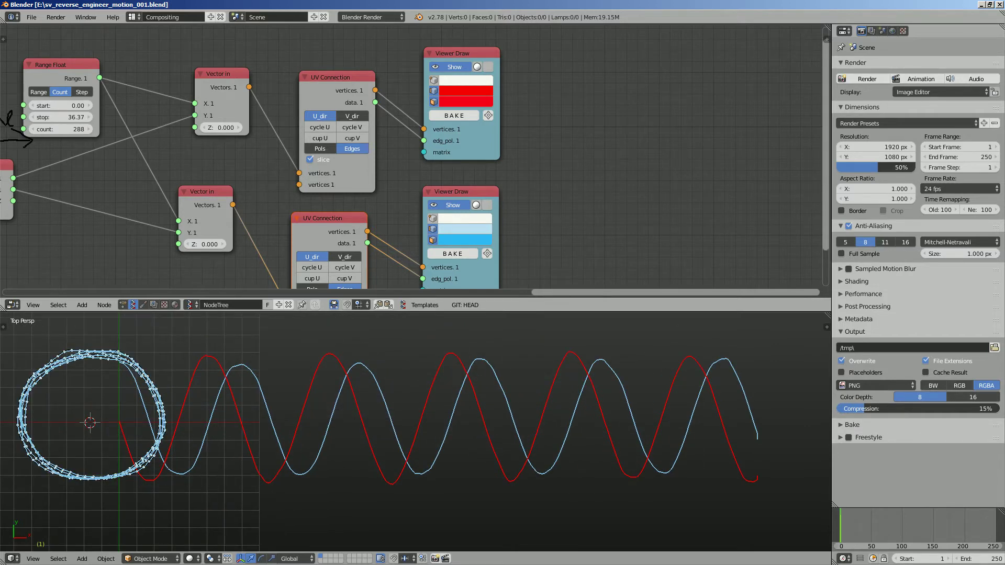
middle_click_drag(181, 128, 410, 126)
scroll(410, 126, "down", 2)
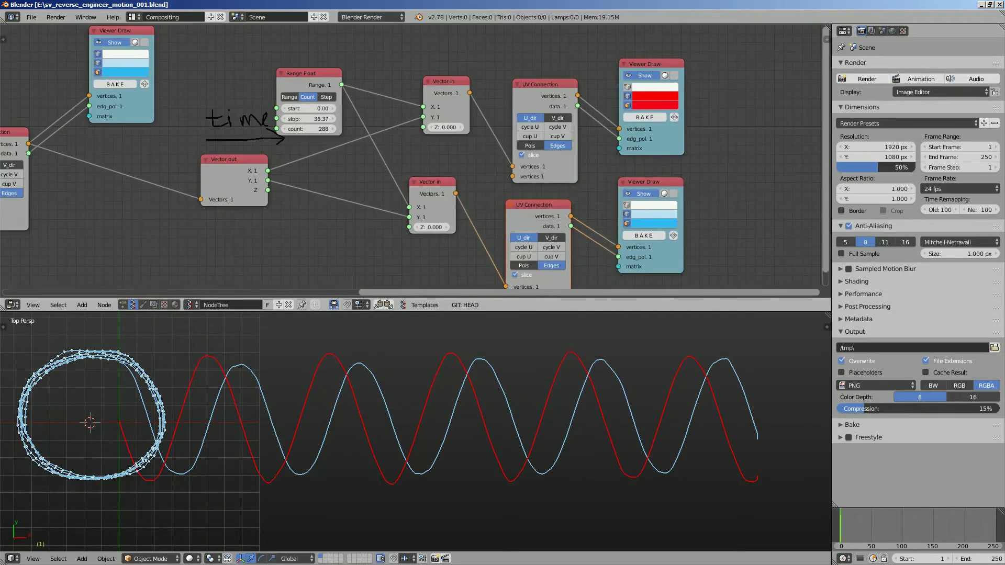
left_click(397, 457)
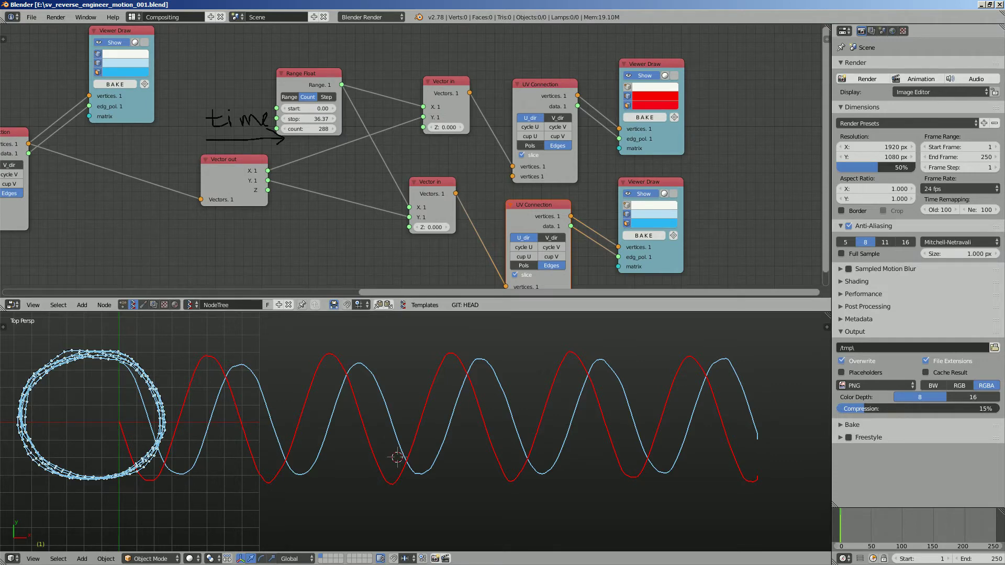
scroll(397, 456, "down", 1)
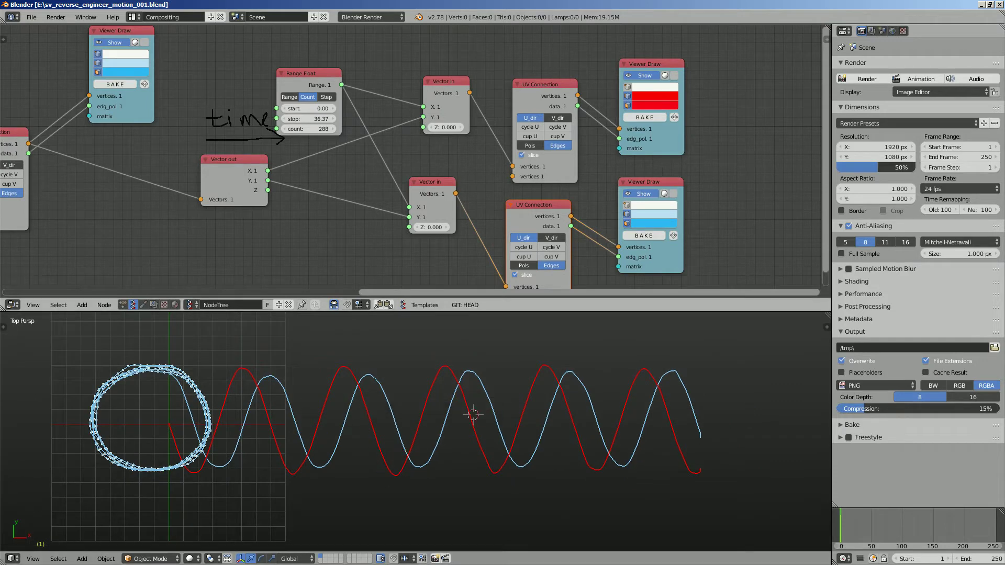
Save the project as a new incremental version named sv_reverse_engineer_motion_002.blend
left_click(32, 17)
left_click(50, 108)
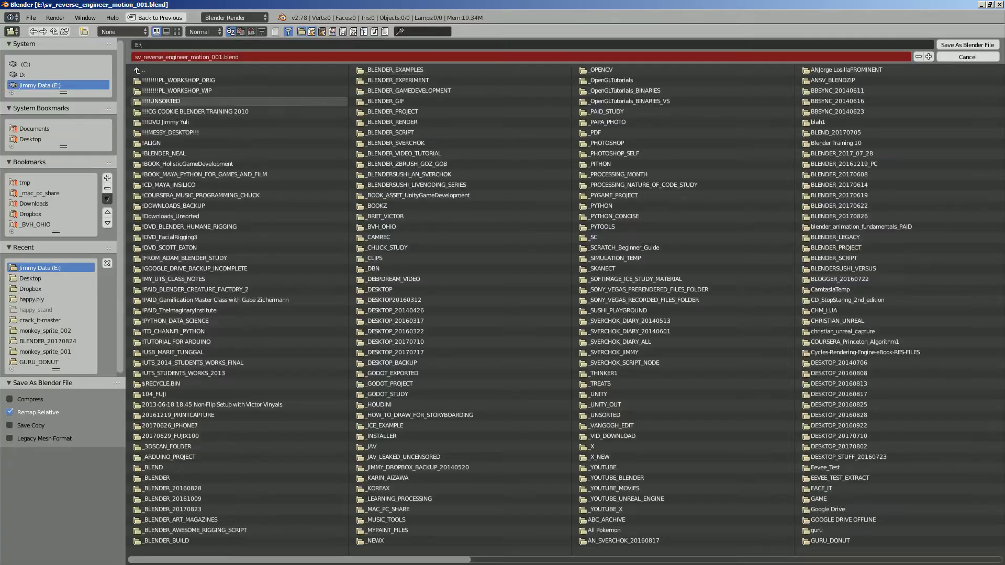
left_click(928, 56)
left_click(967, 45)
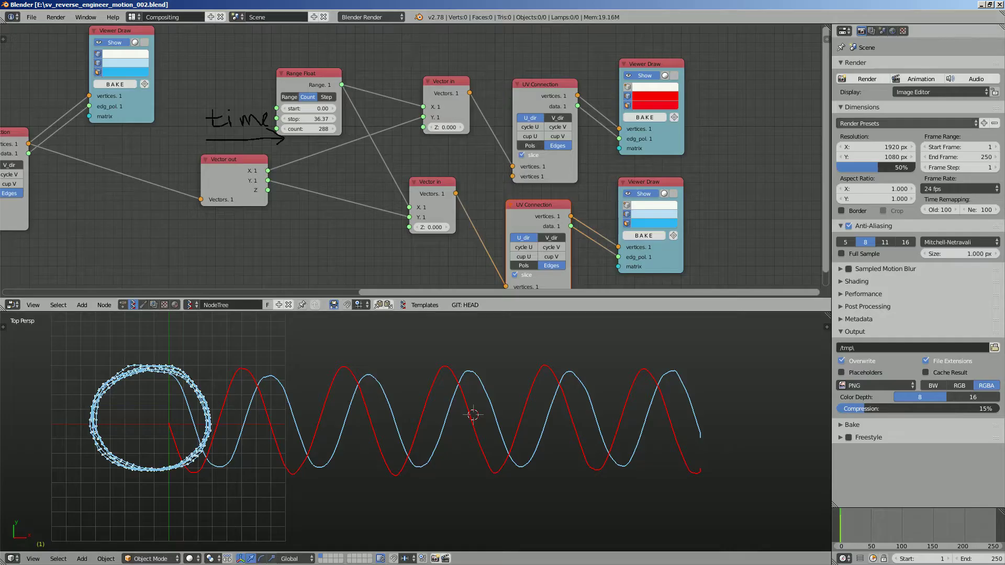
key("ctrl+s")
left_click(539, 414)
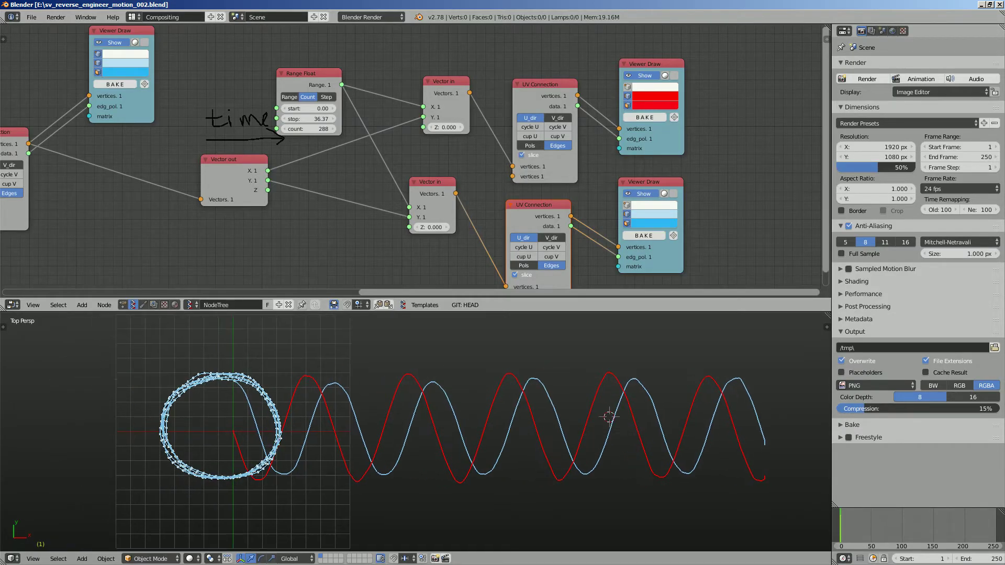
scroll(581, 419, "down", 1)
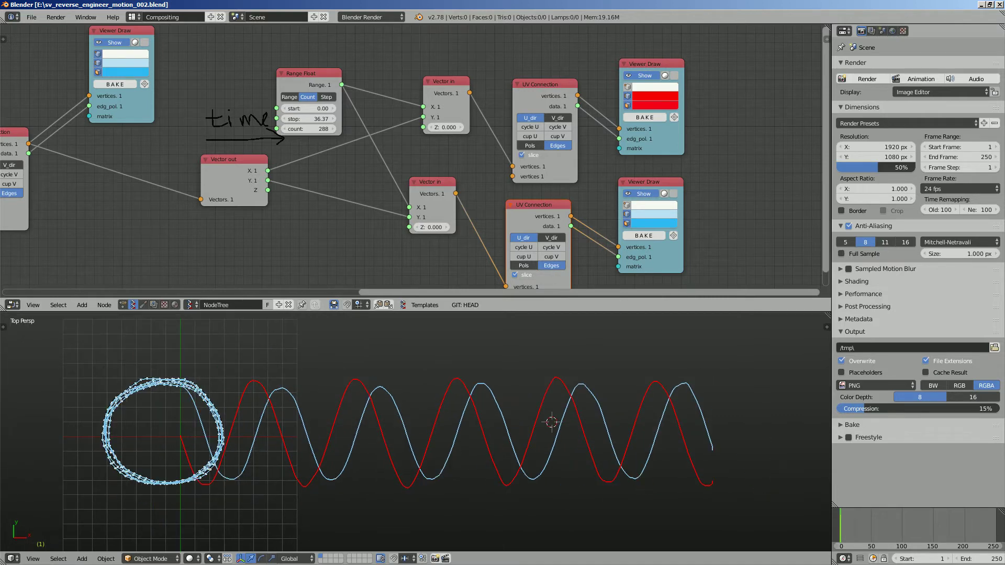
middle_click_drag(581, 420, 618, 419, "shift")
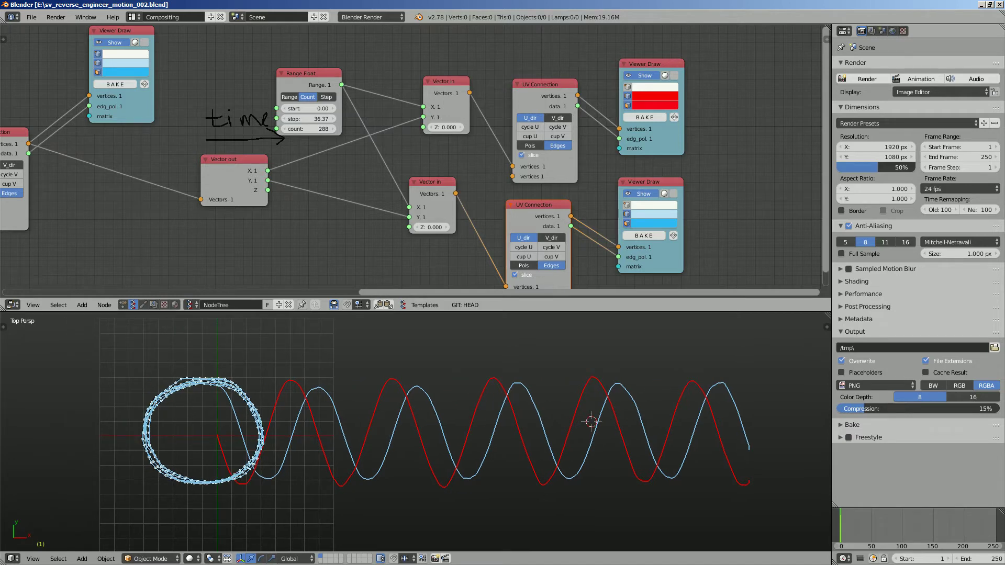
Shift the entire Grease Pencil circle slightly toward positive X and negative Y in stroke editing, and go to frame 0 to refresh the plots
left_click(508, 378)
key("d+Tab")
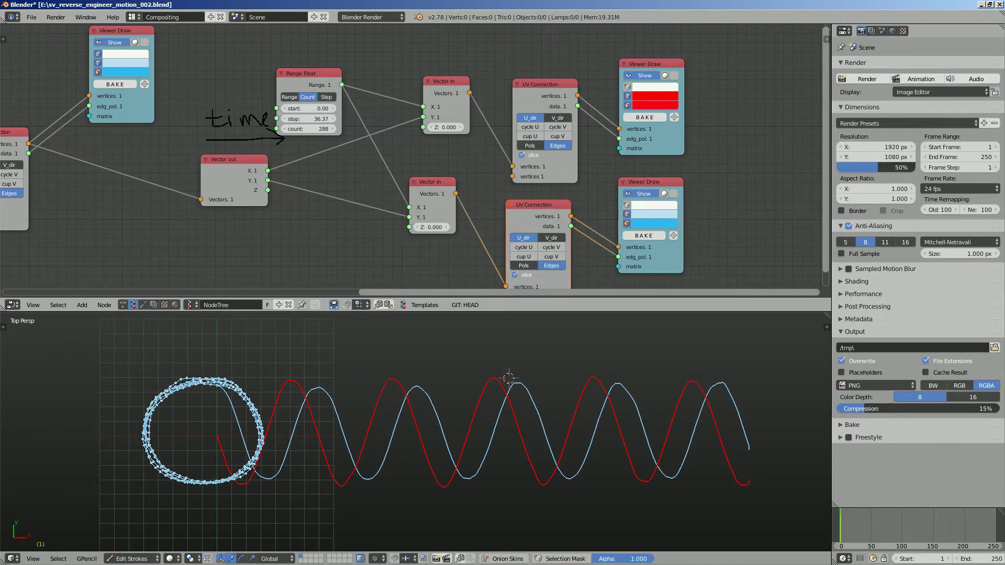
key("a")
key("shift+d")
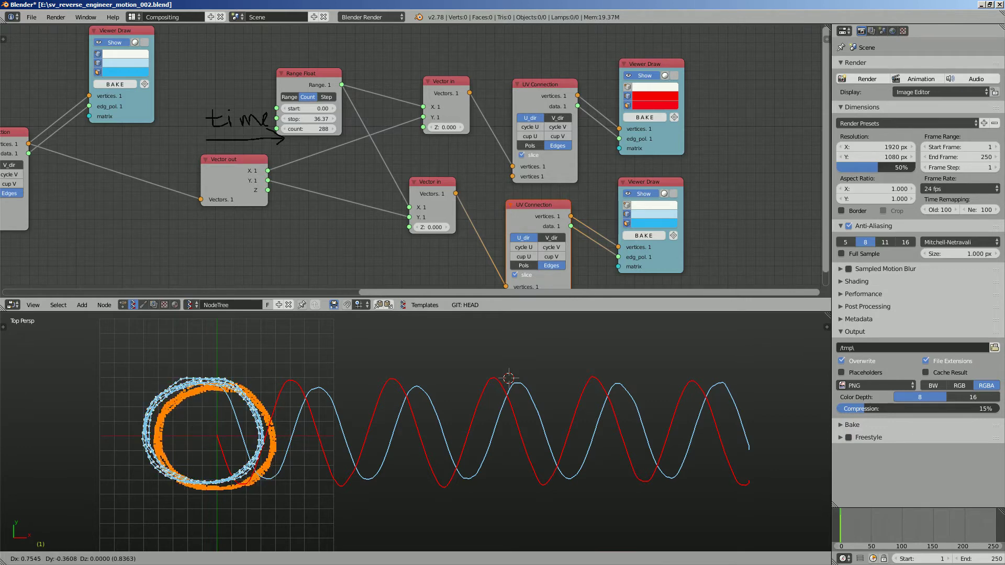
key("Return")
key("Tab")
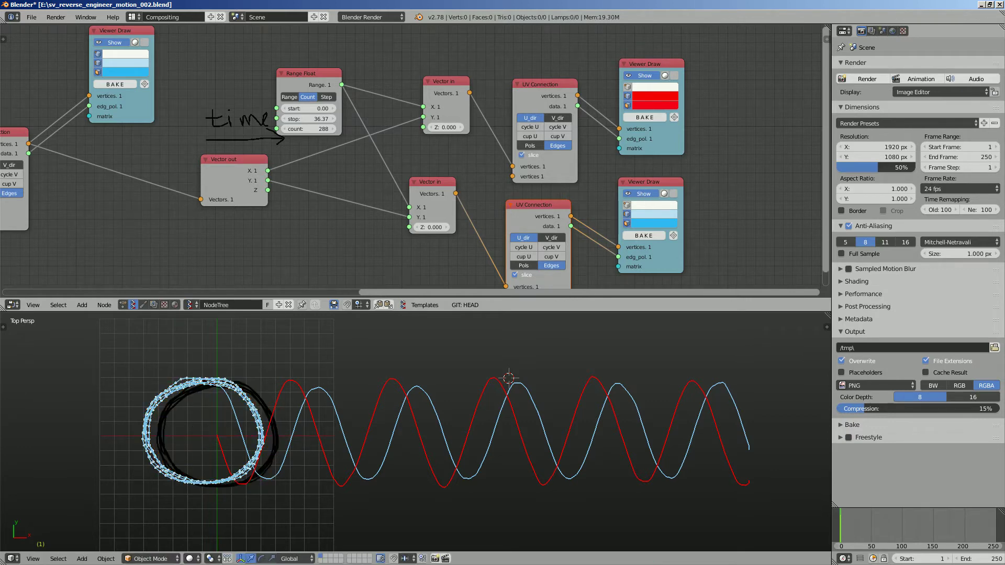
mouse_move(848, 526)
left_mouse_down()
mouse_move(869, 527)
mouse_move(840, 526)
left_mouse_up()
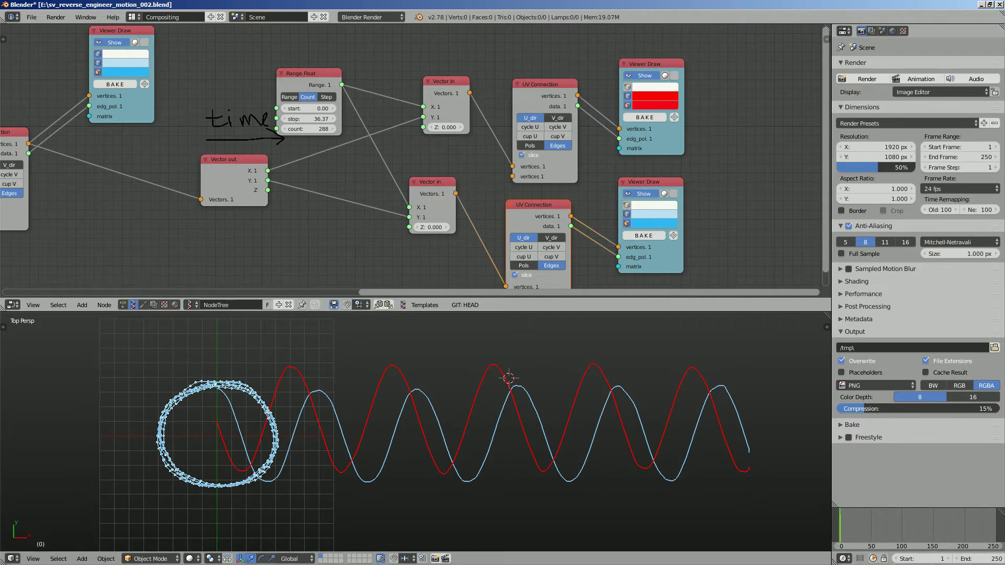
Save the shifted circle, set the current frame to 37, and save the file again
middle_click_drag(560, 418, 516, 415, "shift")
left_click(516, 415)
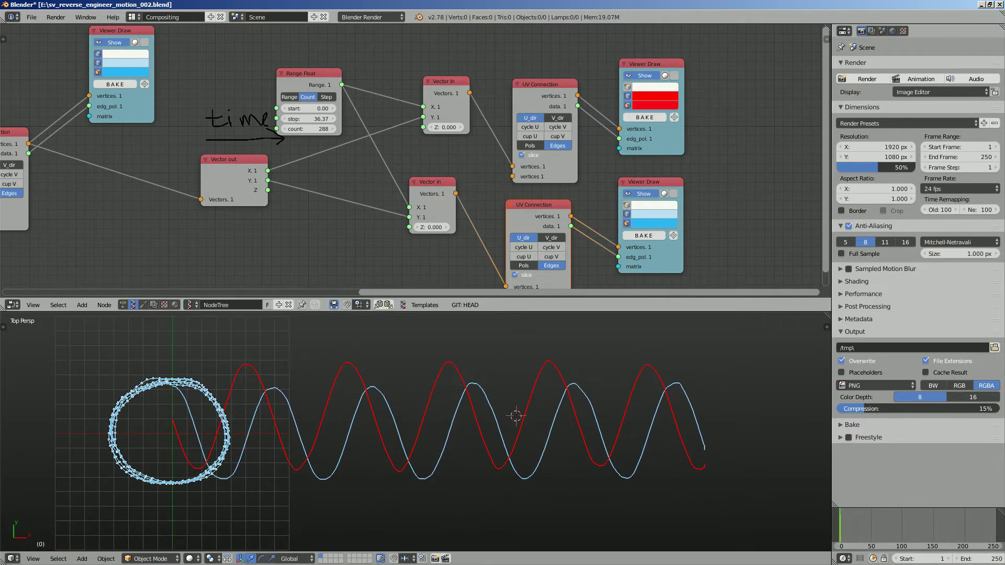
left_click(504, 348)
middle_click_drag(454, 320, 453, 329, "shift")
left_click(453, 329)
key("ctrl+s")
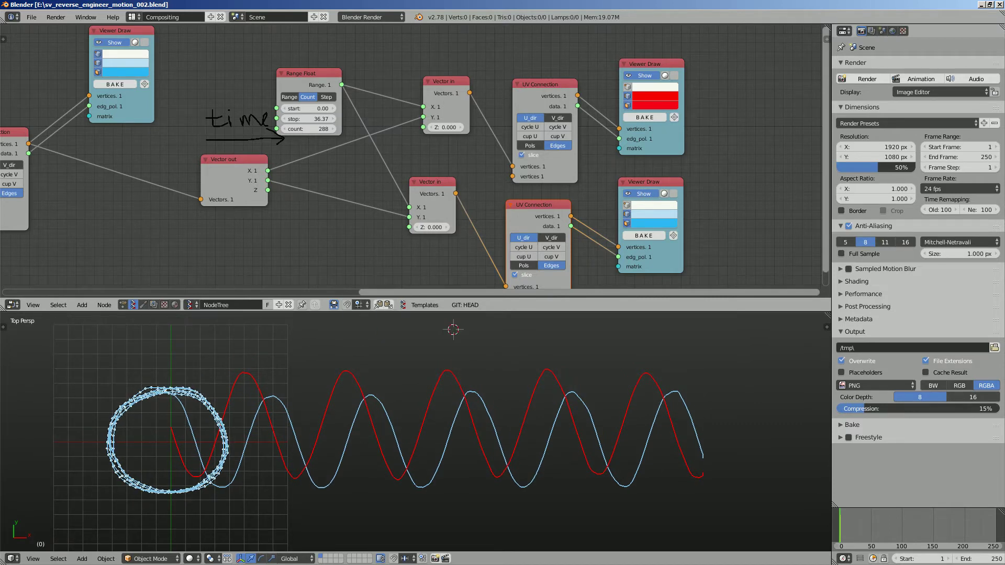
left_click_drag(849, 526, 862, 526)
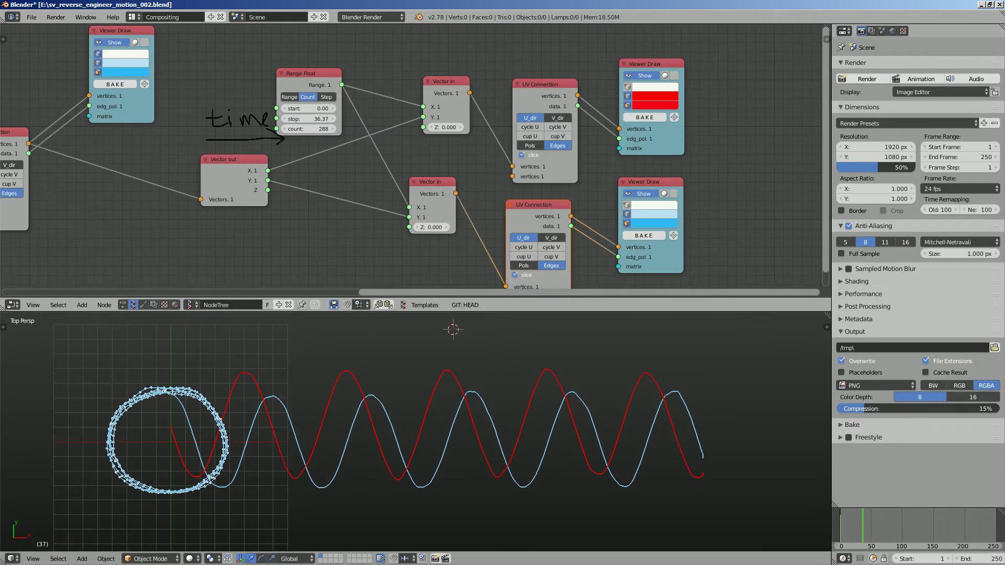
key("ctrl+s")
Save the project as a new incremental version named sv_reverse_engineer_motion_003.blend
left_click(31, 17)
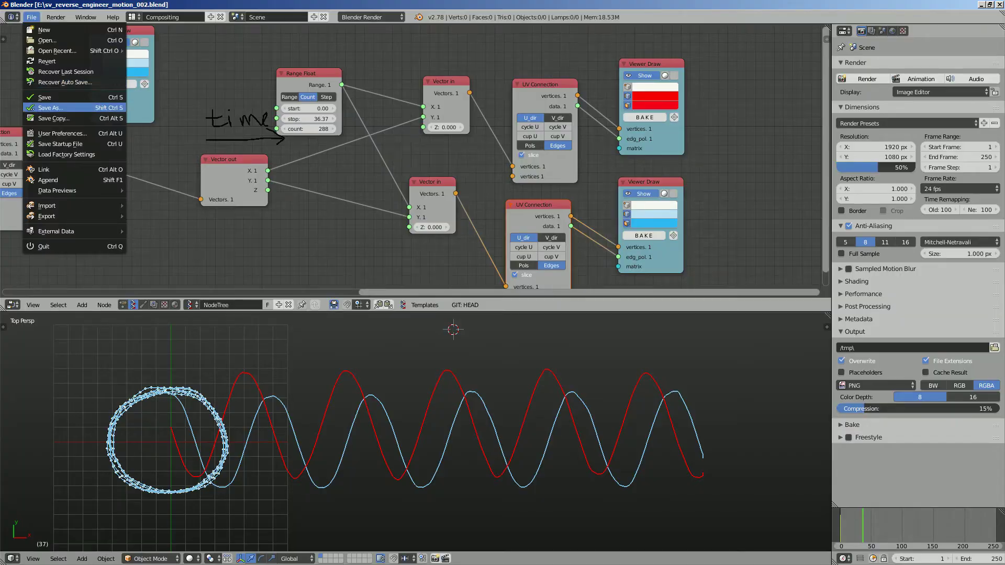
left_click(49, 107)
key("KP_Add")
left_click(968, 43)
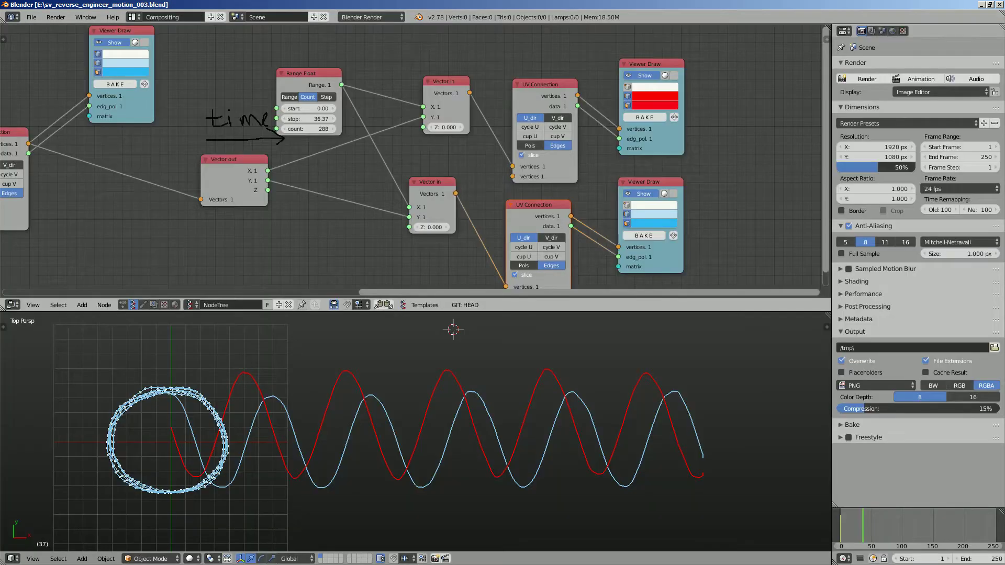
Draw a wide, repeatedly looping figure eight with Grease Pencil around the origin at frame 48, and save the file
middle_click_drag(361, 236, 371, 229)
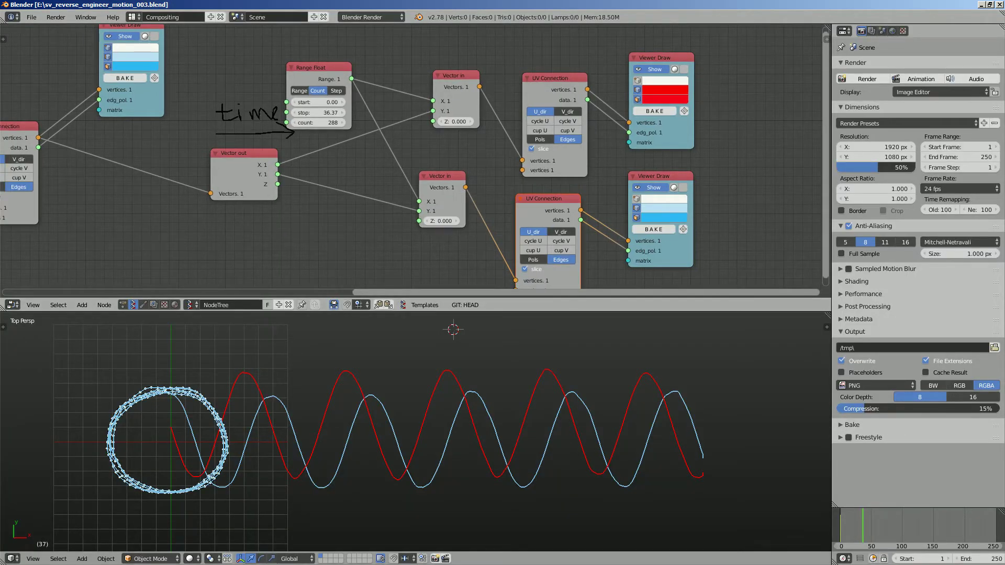
middle_click_drag(418, 418, 496, 418, "shift")
left_click(869, 526)
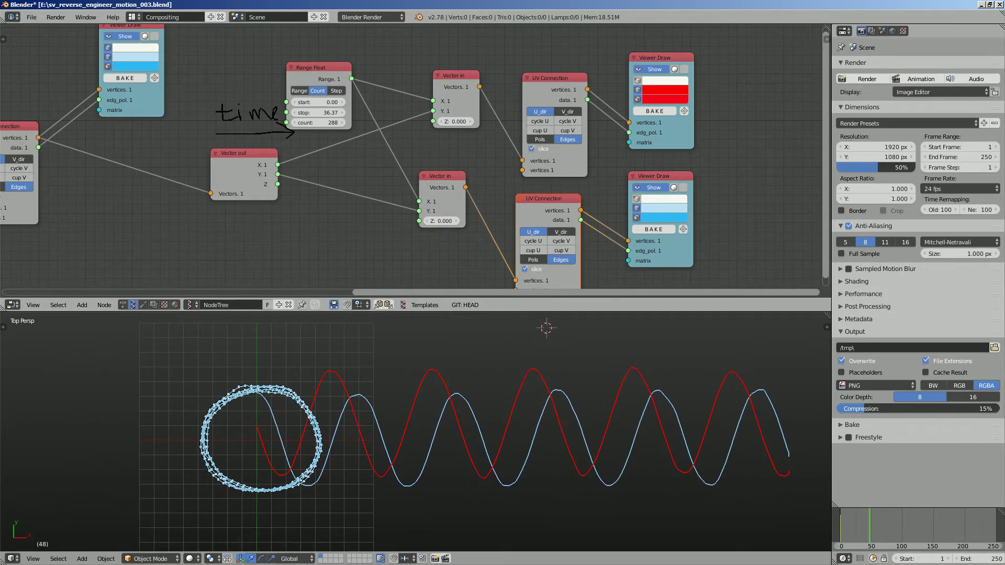
mouse_move(249, 442)
left_mouse_down()
mouse_move(181, 490)
mouse_move(99, 453)
mouse_move(180, 399)
mouse_move(274, 449)
mouse_move(385, 486)
mouse_move(391, 389)
mouse_move(275, 414)
mouse_move(179, 484)
mouse_move(118, 407)
mouse_move(321, 460)
mouse_move(436, 431)
mouse_move(260, 435)
mouse_move(128, 489)
mouse_move(234, 422)
mouse_move(419, 471)
mouse_move(302, 389)
mouse_move(122, 471)
mouse_move(204, 391)
mouse_move(418, 475)
mouse_move(272, 434)
mouse_move(102, 471)
mouse_move(333, 463)
mouse_move(351, 386)
mouse_move(79, 455)
mouse_move(303, 466)
mouse_move(352, 381)
mouse_move(226, 464)
mouse_move(184, 385)
mouse_move(422, 410)
mouse_move(255, 433)
left_mouse_up()
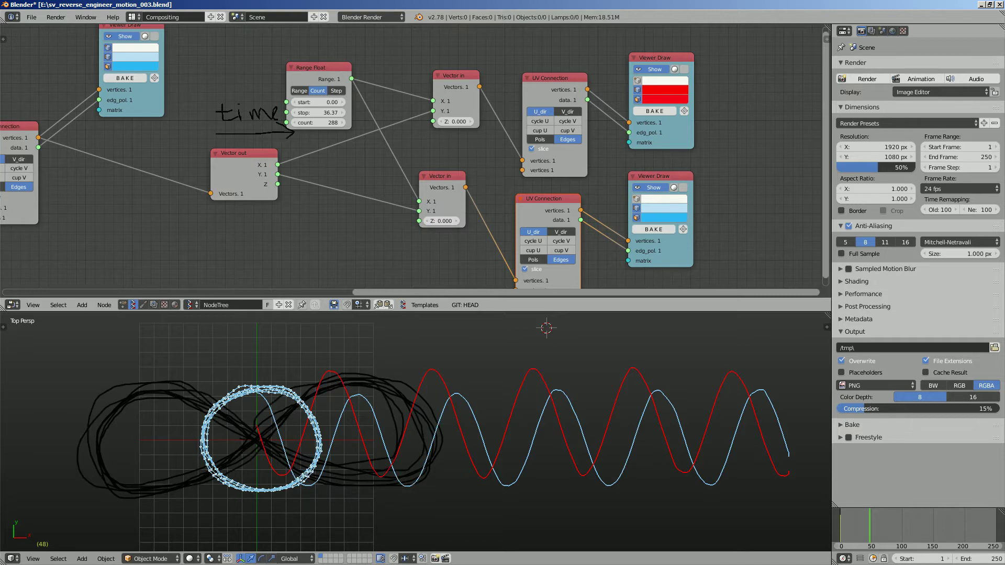
middle_click_drag(345, 417, 279, 430, "shift")
key("ctrl+s")
key("Return")
scroll(282, 430, "down", 1)
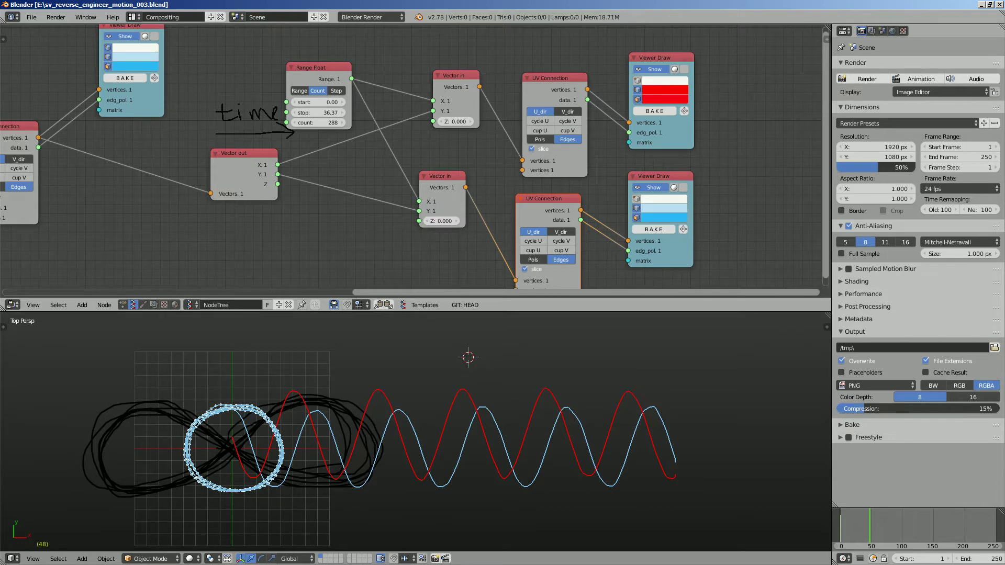
Go to frame 77 to update the node plots from the figure-eight stroke, and save the file
left_click(887, 528)
scroll(415, 432, "down", 4)
scroll(416, 431, "up", 2)
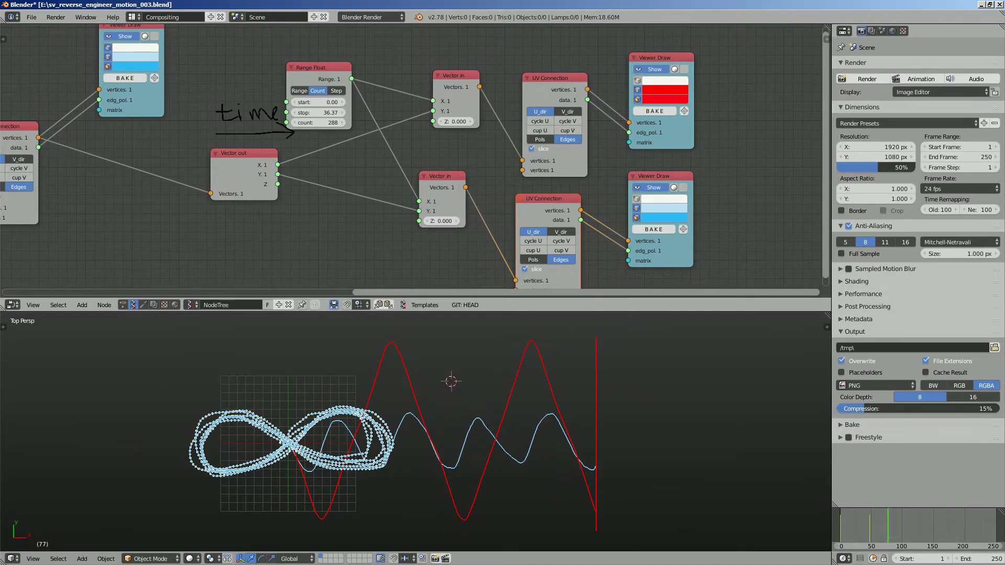
scroll(414, 432, "up", 1)
middle_click_drag(415, 431, 351, 415, "shift")
key("ctrl+s")
scroll(351, 416, "down", 1)
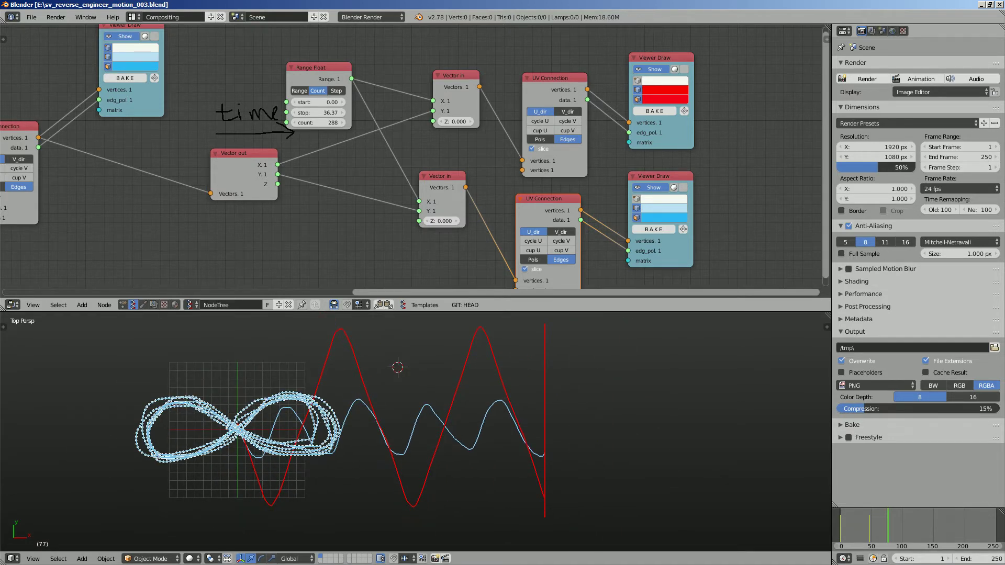
scroll(415, 432, "up", 1)
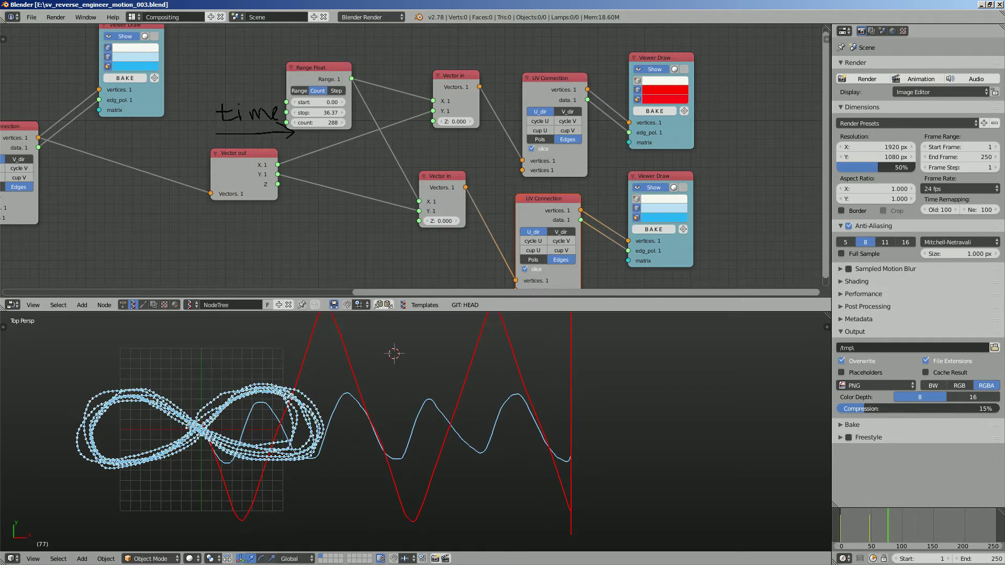
Move the lower Vector in node slightly closer to its UV Connection node
middle_click_drag(413, 173, 302, 156)
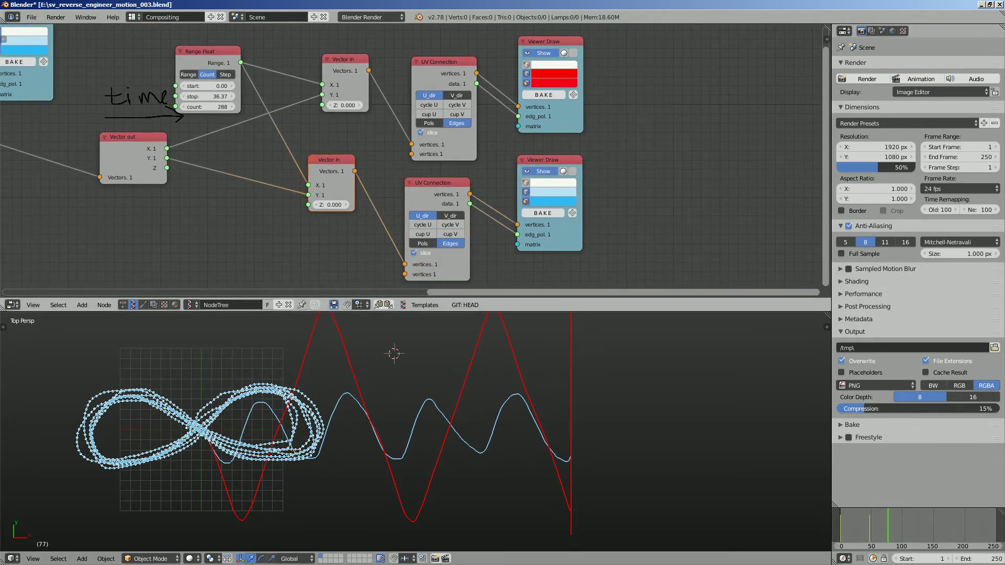
left_click_drag(333, 159, 343, 160)
middle_click_drag(342, 160, 386, 161)
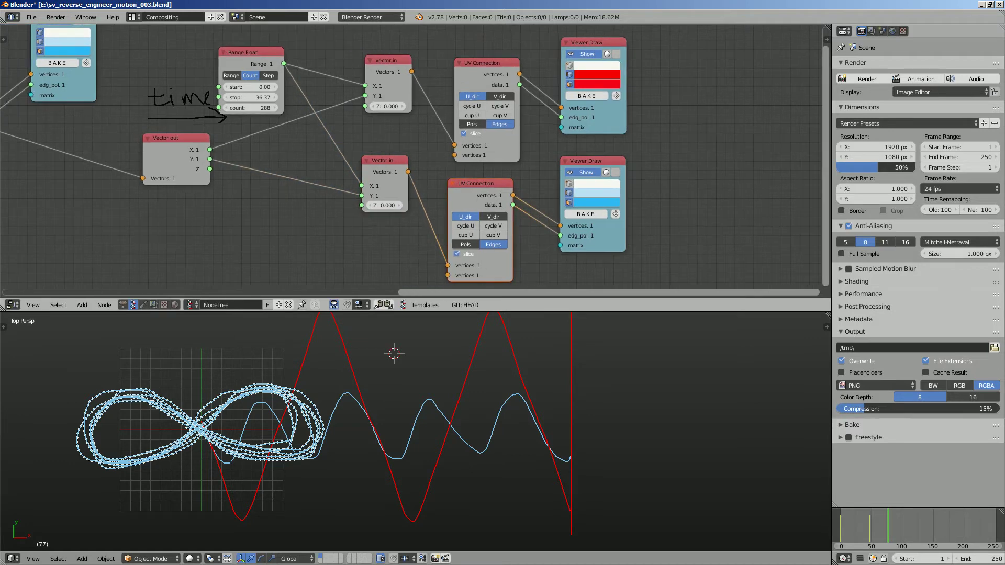
Set the count to 915 and the stop to 71.23 on the Range Float node labelled time
left_click_drag(251, 108, 560, 108)
left_click_drag(252, 97, 343, 97)
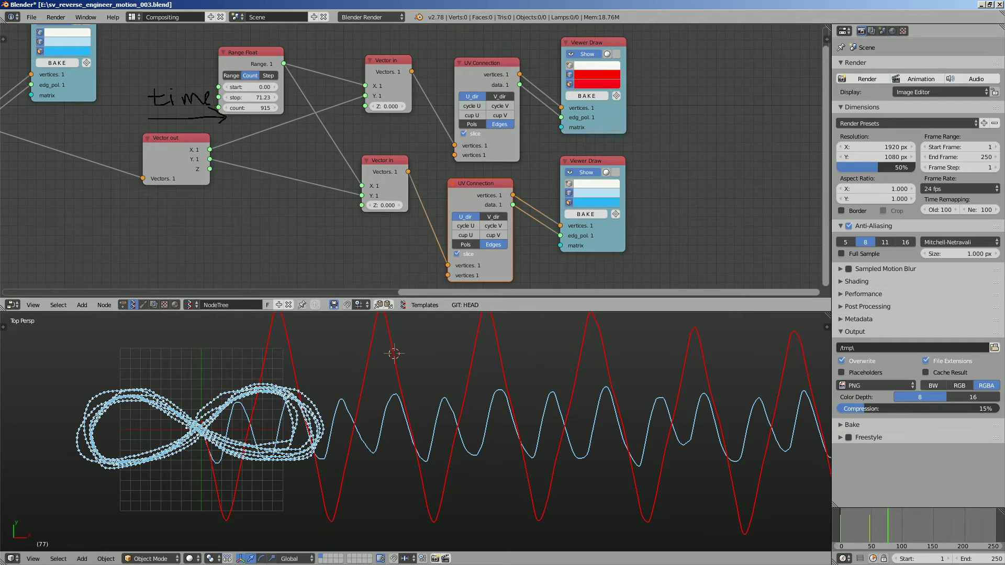
Hide the output of the Viewer Draw node that displays the sampled figure-eight points, leaving the original stroke and the plotted curves
scroll(367, 183, "down", 1)
middle_click_drag(366, 183, 499, 245)
scroll(499, 244, "down", 2)
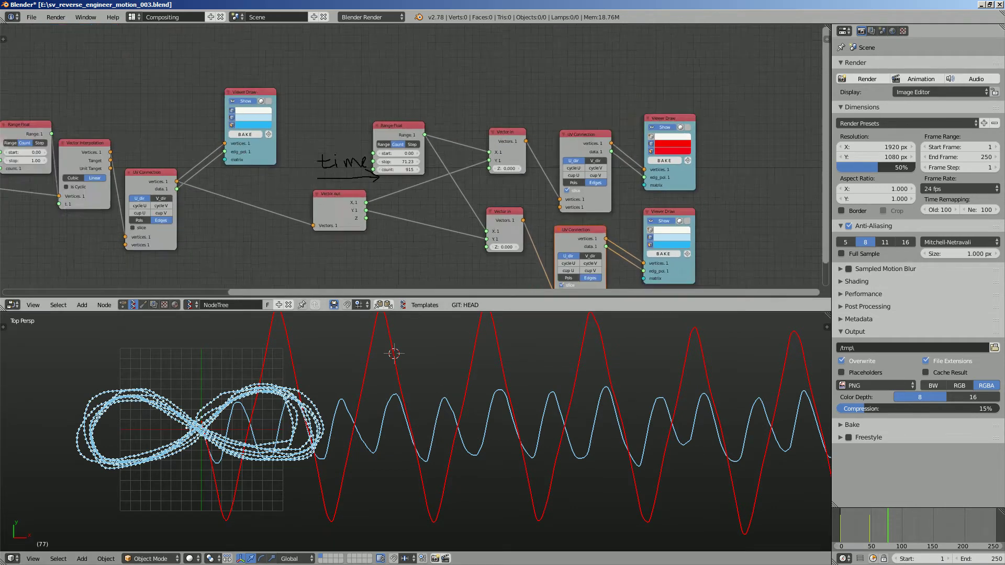
scroll(413, 157, "down", 2)
middle_click_drag(414, 157, 493, 169)
left_click(349, 123)
middle_click_drag(349, 126, 159, 124)
scroll(220, 387, "up", 1)
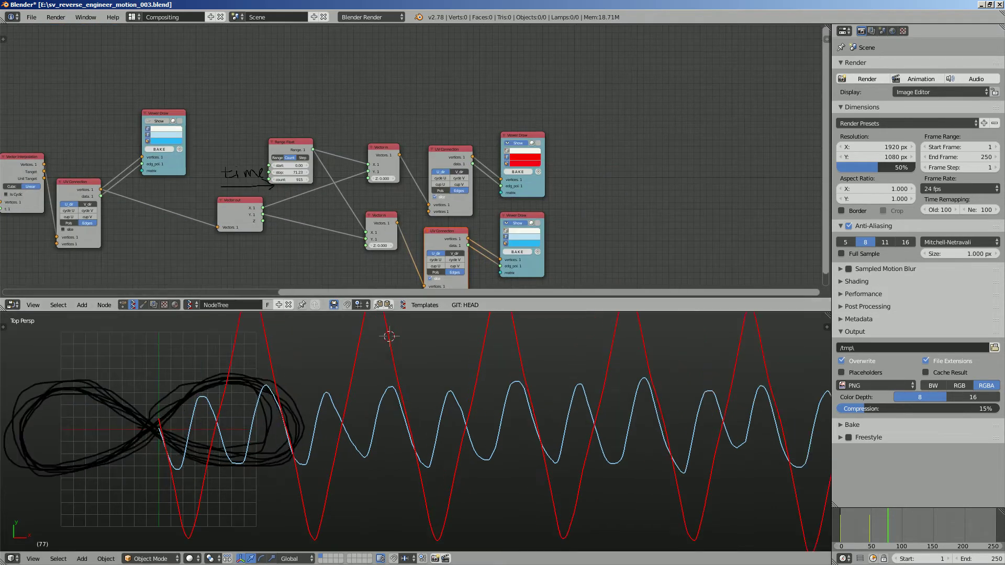
Frame the full length of the red and blue curves and save over the existing file
scroll(366, 418, "down", 1)
middle_click_drag(366, 419, 211, 426, "shift")
scroll(247, 419, "down", 2)
scroll(190, 421, "up", 1)
key("ctrl+s")
key("ctrl+s")
key("Return")
scroll(195, 412, "up", 1)
scroll(195, 411, "down", 1)
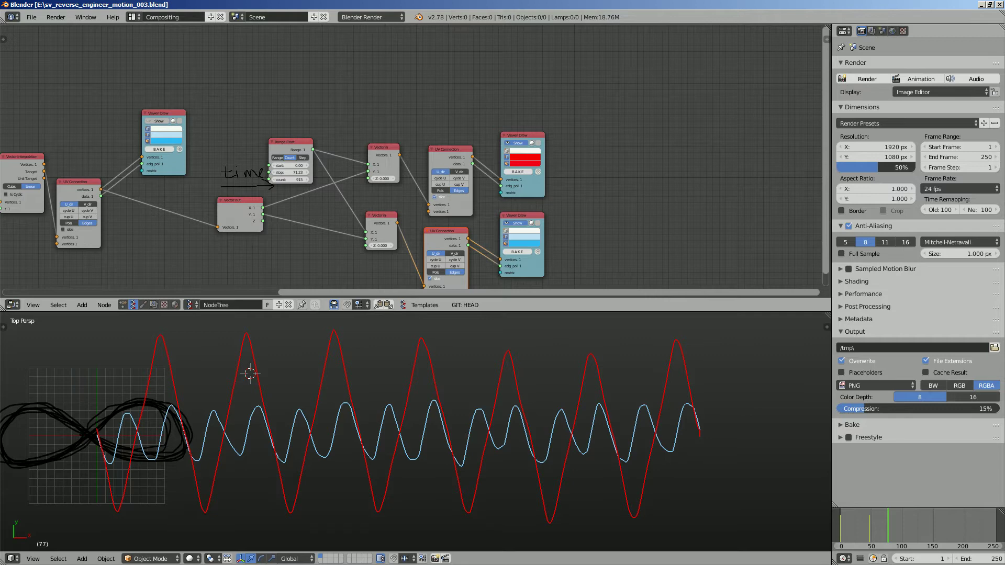
Hide the Viewer Draw output of the blue curve, keeping the red curve displayed, and save the file
middle_click_drag(210, 425, 224, 432, "shift")
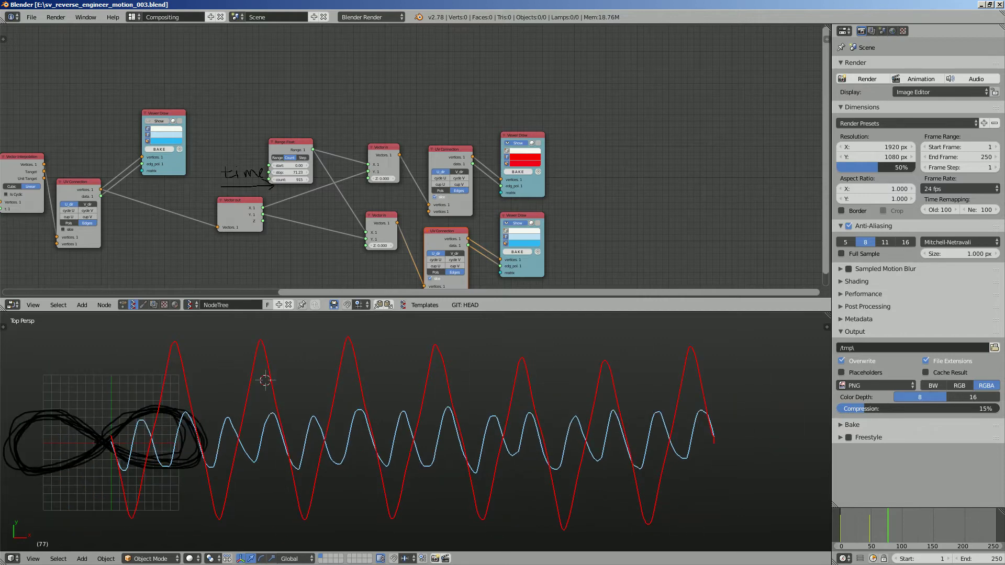
key("ctrl+s")
middle_click_drag(216, 219, 121, 217)
left_click(226, 220)
scroll(130, 220, "up", 2)
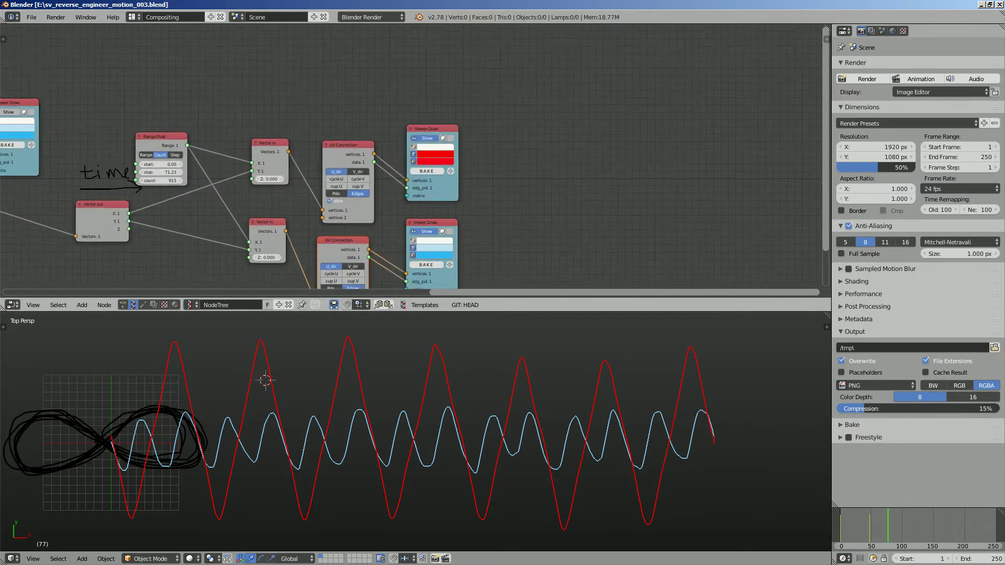
scroll(367, 175, "up", 3)
middle_click_drag(425, 175, 342, 154)
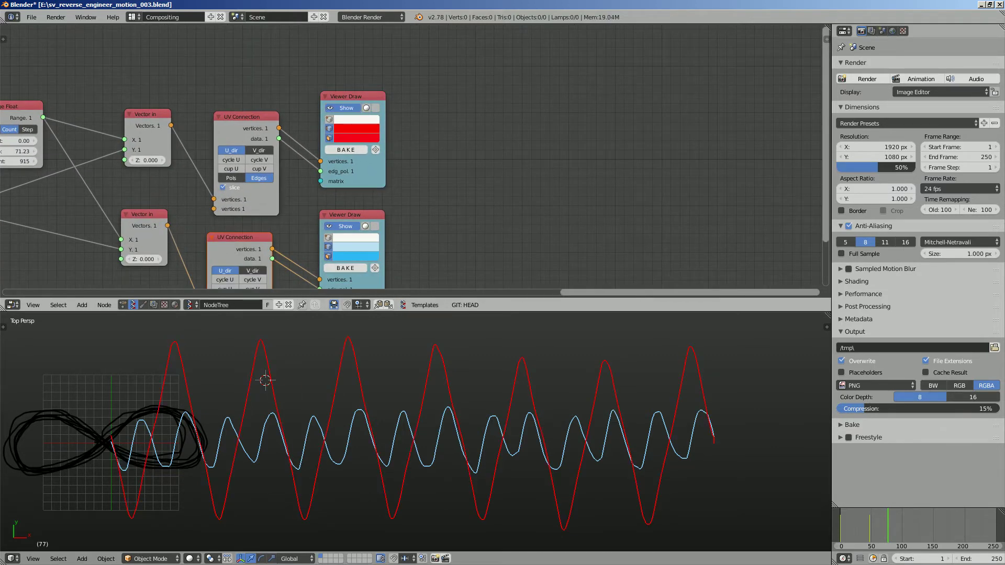
left_click(347, 108)
left_click(345, 226)
left_click(346, 107)
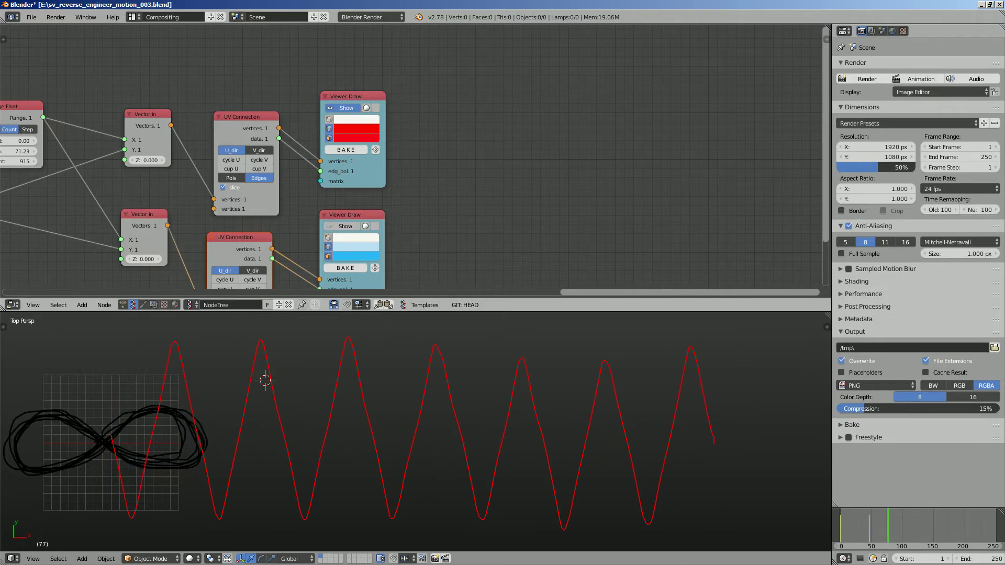
middle_click_drag(366, 434, 360, 404, "shift")
key("ctrl+s")
Show an empty area of the node tree beyond the Viewer Draw nodes and save over the existing file
scroll(415, 157, "down", 10)
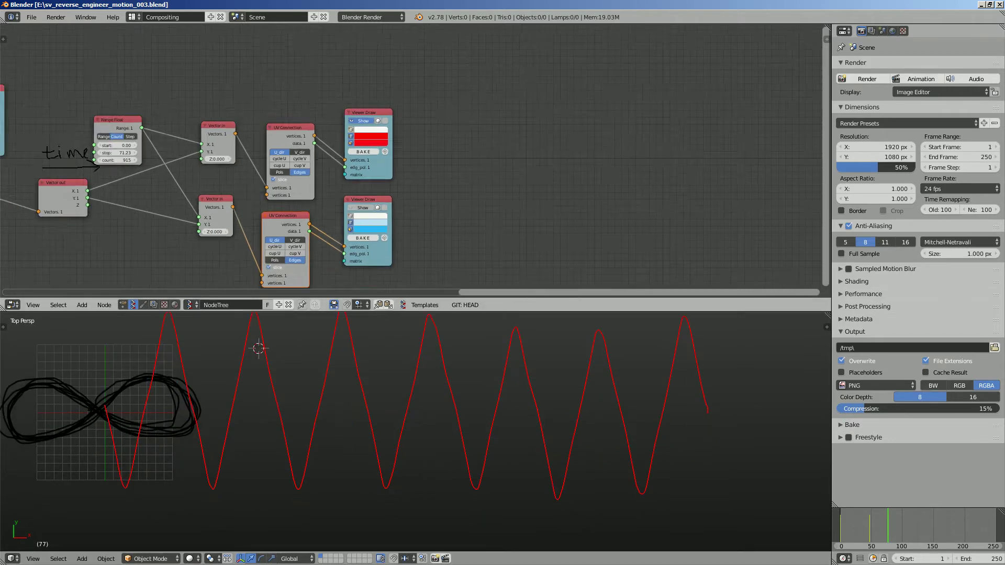
middle_click_drag(335, 163, 127, 170)
scroll(209, 162, "up", 5)
middle_click_drag(366, 164, 175, 164)
key("ctrl+s")
key("Return")
scroll(174, 164, "up", 4)
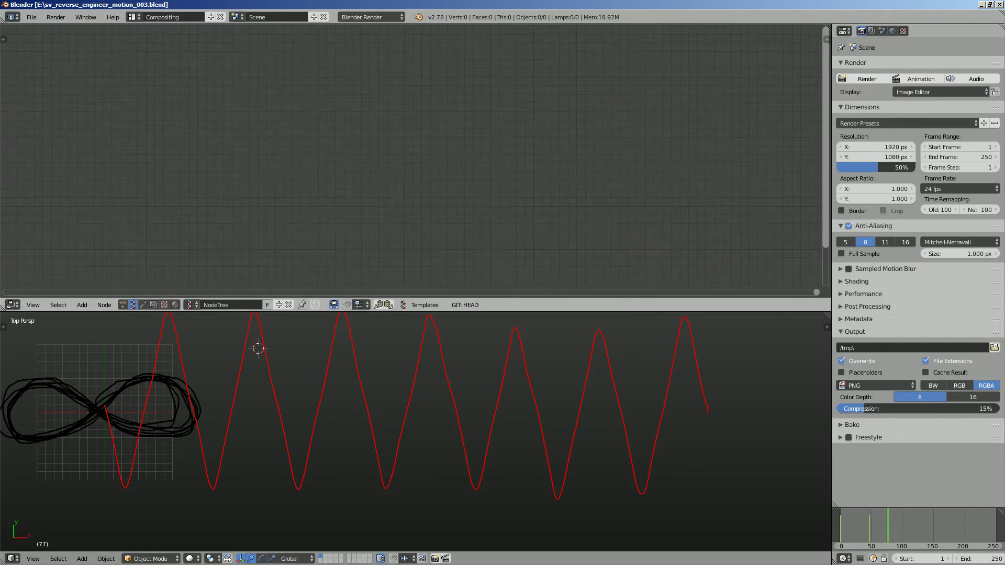
key("shift+a")
left_click(217, 139)
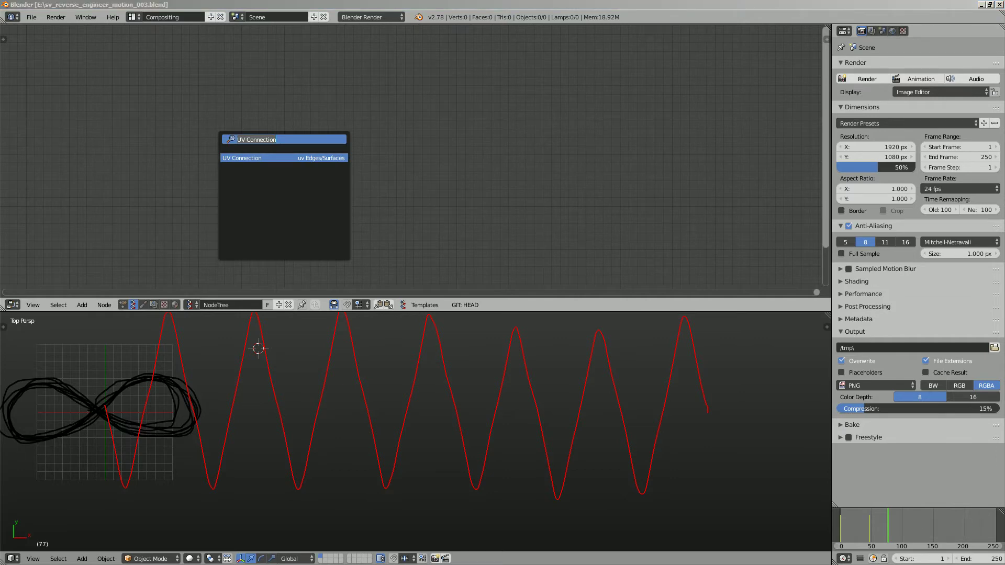
left_click(186, 115)
Search for "line" and place a Line MK2 node in the empty area of the node tree
key("shift+a")
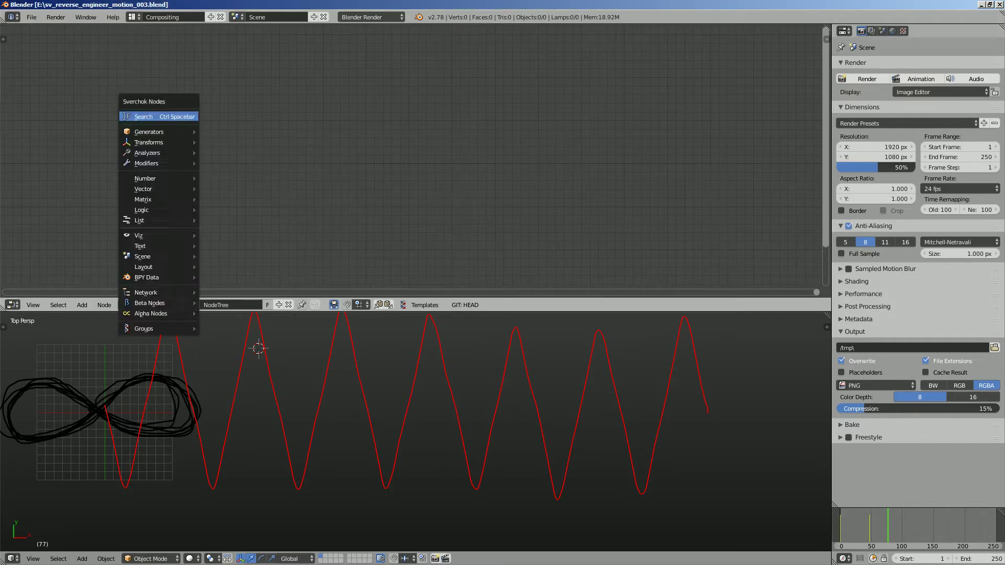
left_click(186, 115)
type(";ome")
key("ctrl+a")
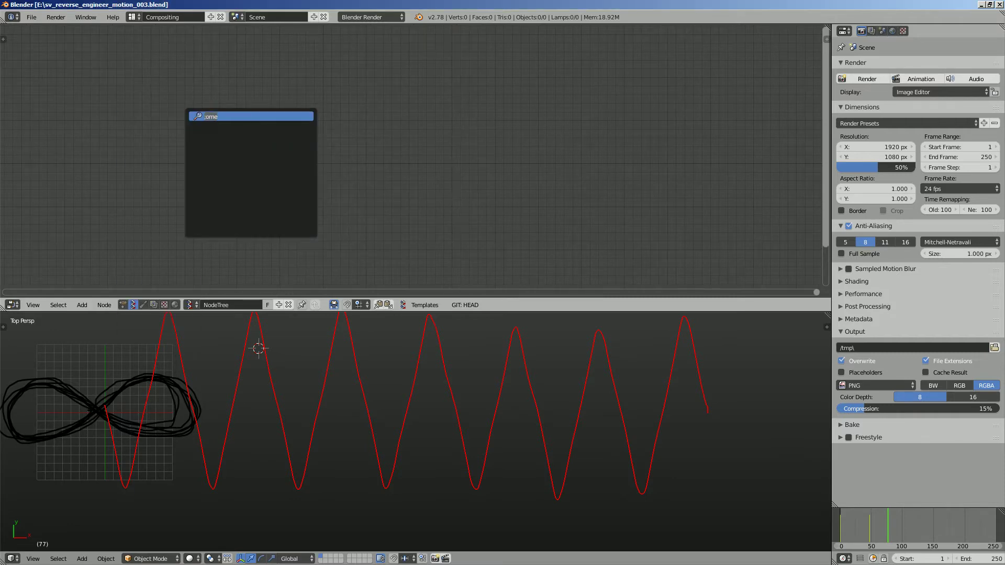
type("line")
key("Return")
left_click(179, 121)
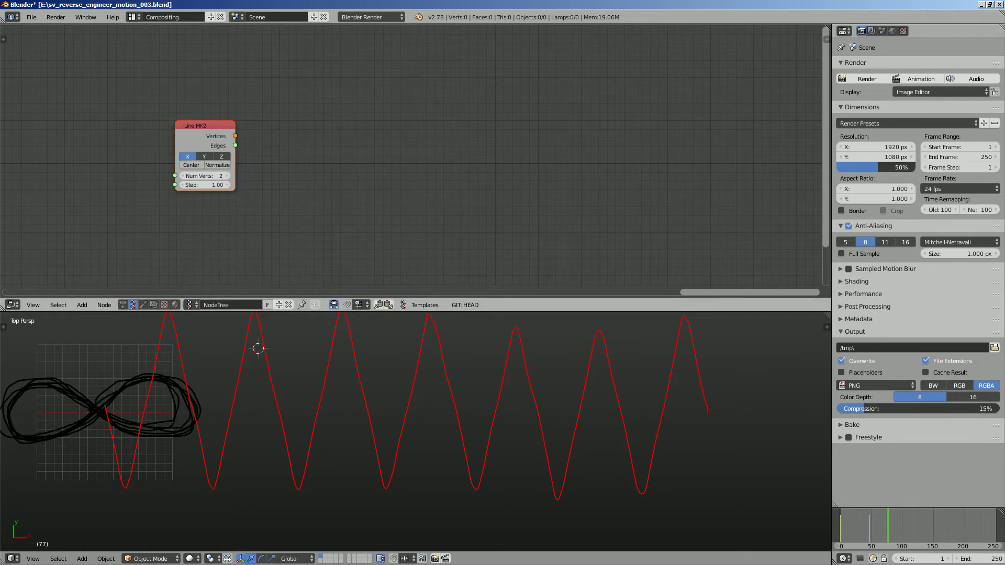
Give the NodeTree a fake user and save the file
left_click(267, 305)
middle_click_drag(325, 165, 245, 169)
key("ctrl+s")
Add a Viewer Draw node beside the Line MK2 node
scroll(245, 169, "up", 2)
key("shift+a")
left_click(245, 168)
type("view")
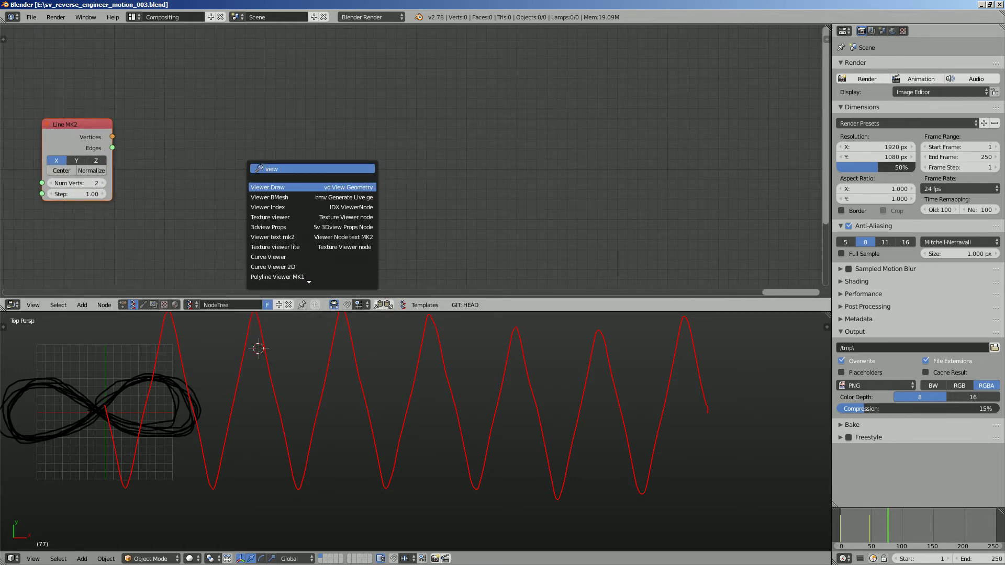
key("Return")
left_click(248, 147)
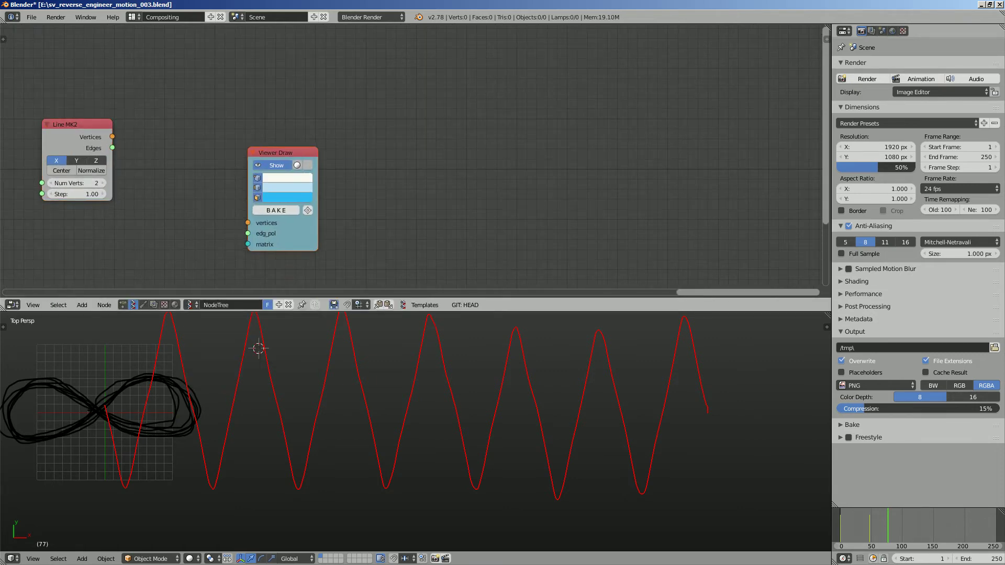
Connect the Line MK2 node's Vertices and Edges outputs to the new Viewer Draw's vertices and edg_pol inputs
mouse_move(112, 137)
left_mouse_down()
mouse_move(246, 228)
mouse_move(112, 136)
left_mouse_up()
left_click_drag(282, 152, 298, 103)
left_click_drag(112, 147, 262, 183)
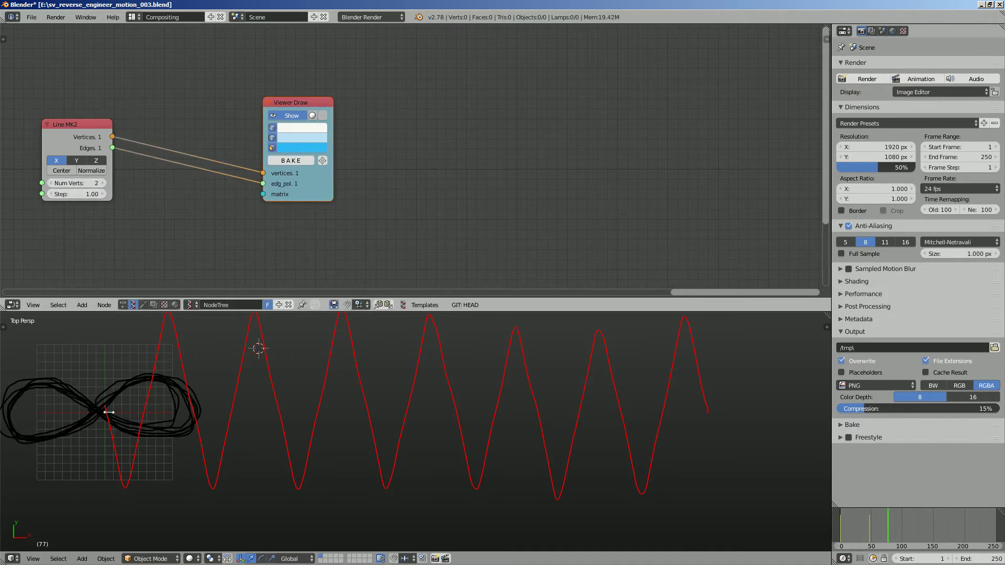
Set the Line MK2 node's Num Verts to 72 and save over the existing file
left_click_drag(77, 183, 100, 182)
type("26")
key("Return")
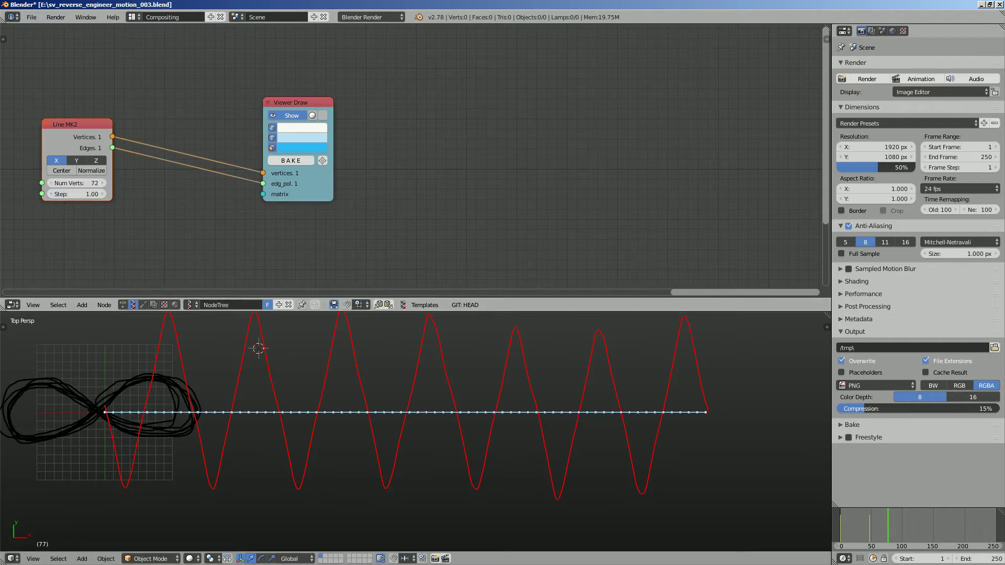
key("ctrl+s")
key("Return")
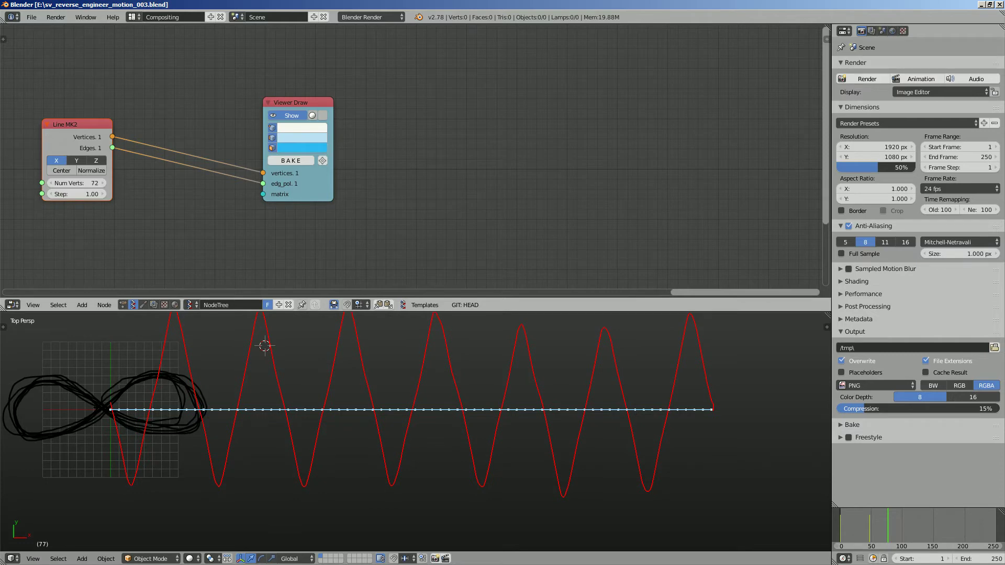
Spread the Line MK2 and Viewer Draw nodes well apart to make room for nodes between them
left_click_drag(297, 102, 372, 103)
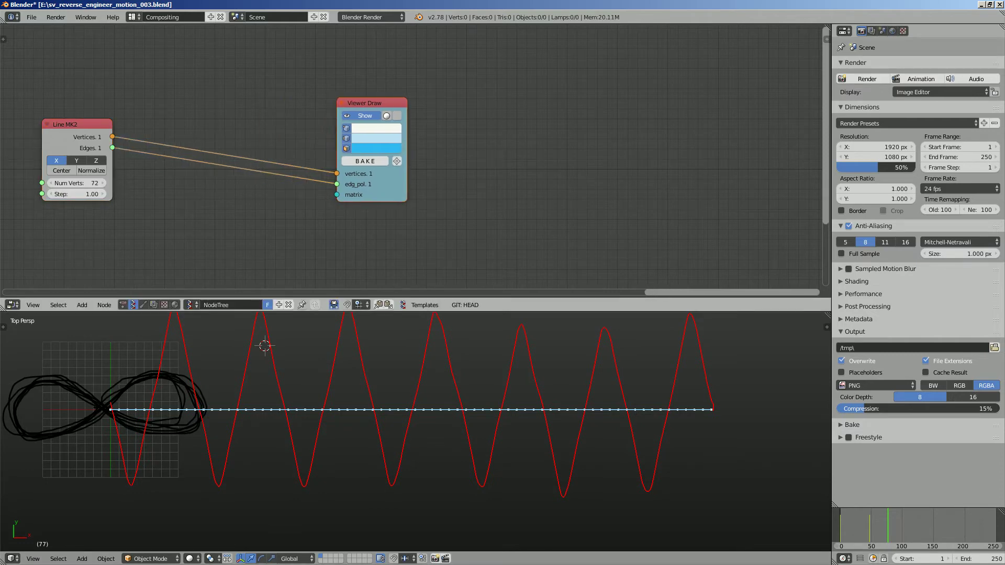
left_click_drag(65, 125, 111, 119)
scroll(132, 130, "up", 3)
middle_click_drag(111, 119, 130, 123)
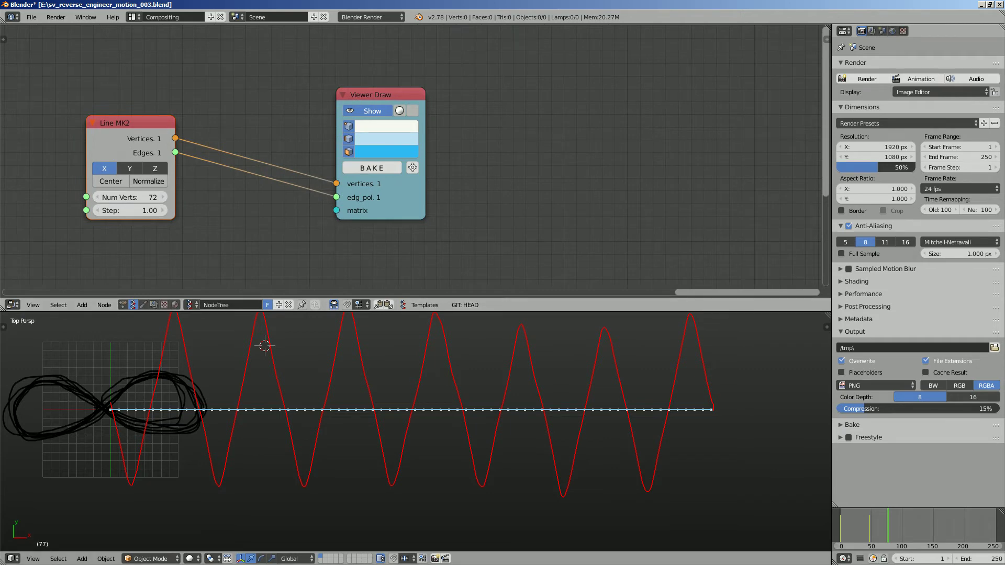
left_click_drag(382, 95, 472, 87)
left_click_drag(123, 123, 109, 137)
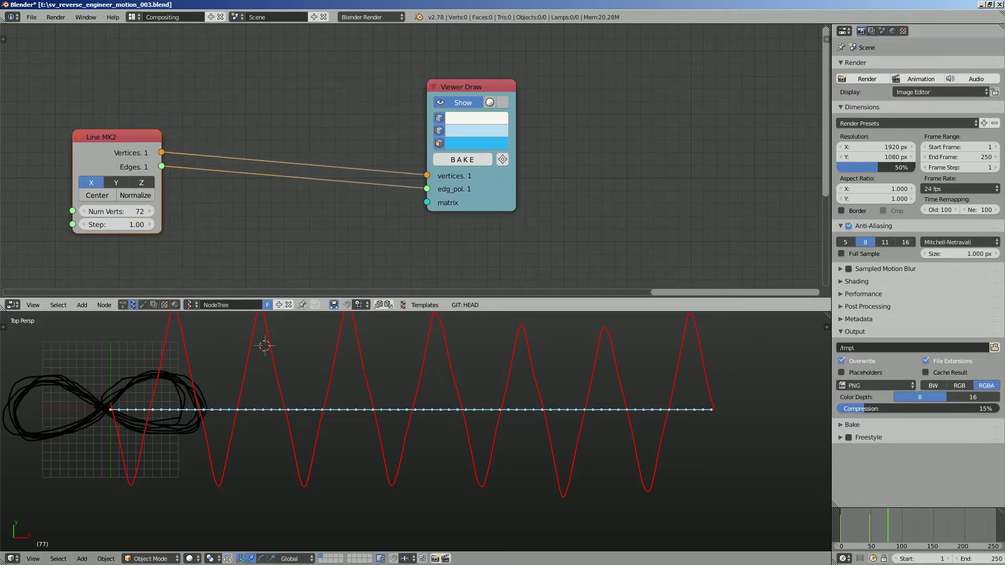
left_click_drag(469, 87, 562, 70)
Insert a Vector out node into the vertices link after the Line MK2 node, and move the Viewer Draw farther away
key("shift+a")
left_click(298, 126)
type("vec")
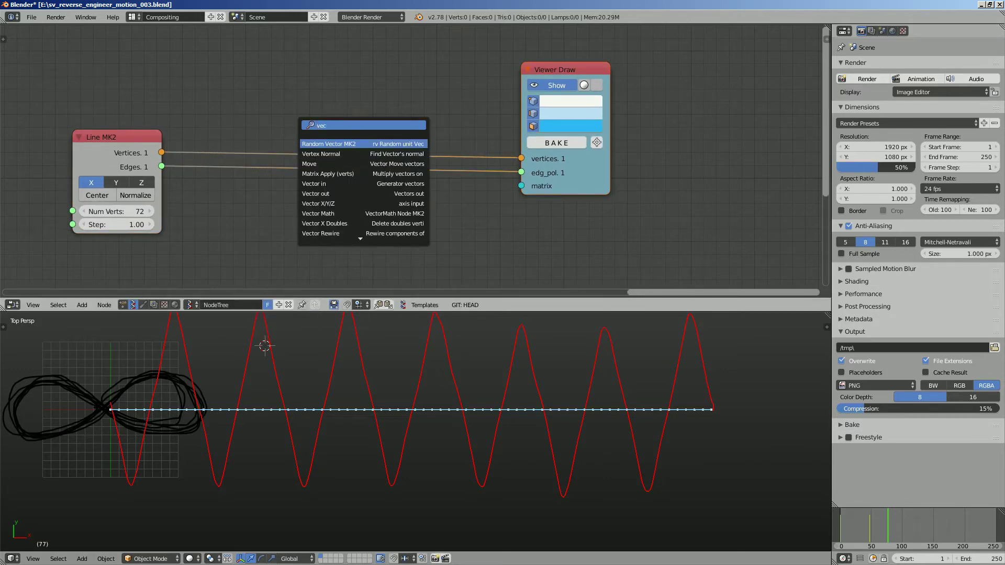
type("tor out")
key("Return")
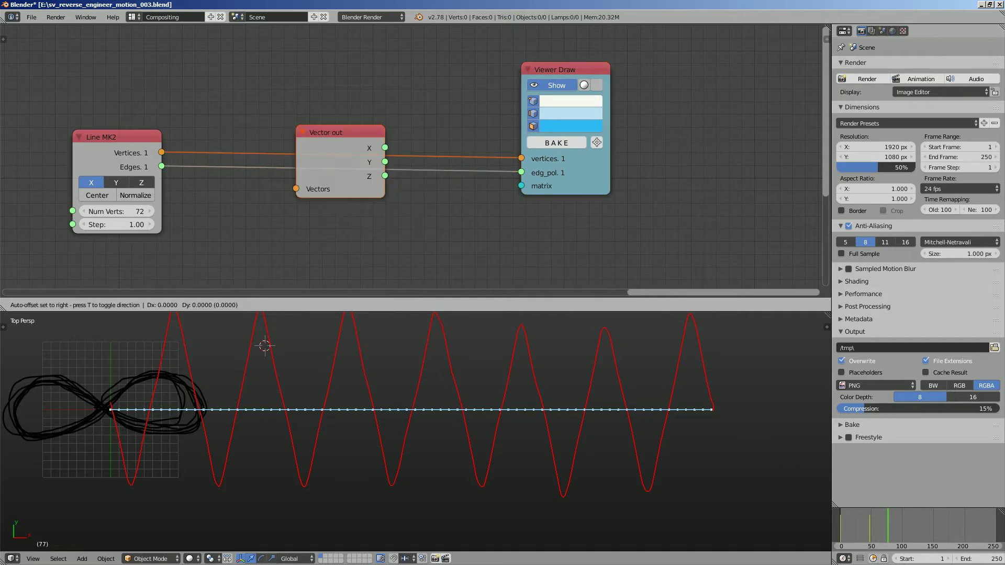
left_click(217, 97)
left_click_drag(231, 100, 225, 90)
left_click_drag(570, 155, 711, 159)
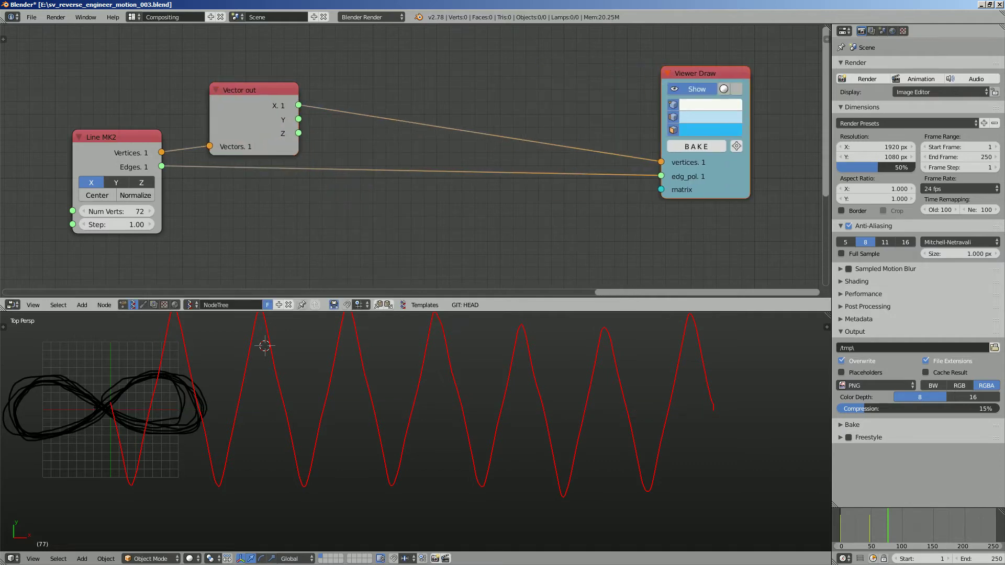
key("shift+a")
left_click(514, 122)
type("vec")
key("Down")
key("Down")
key("Down")
key("Return")
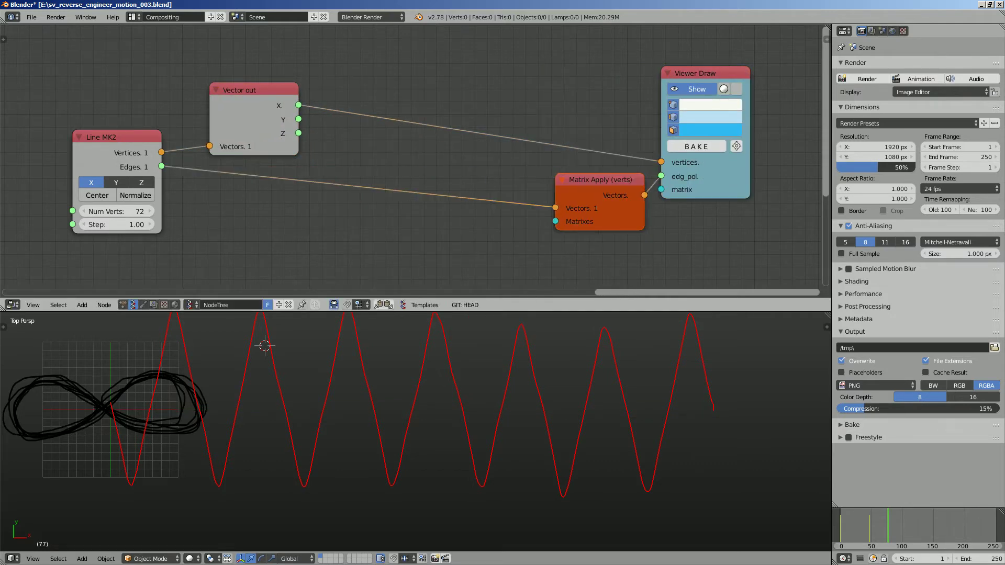
left_click(555, 192)
key("ctrl+z")
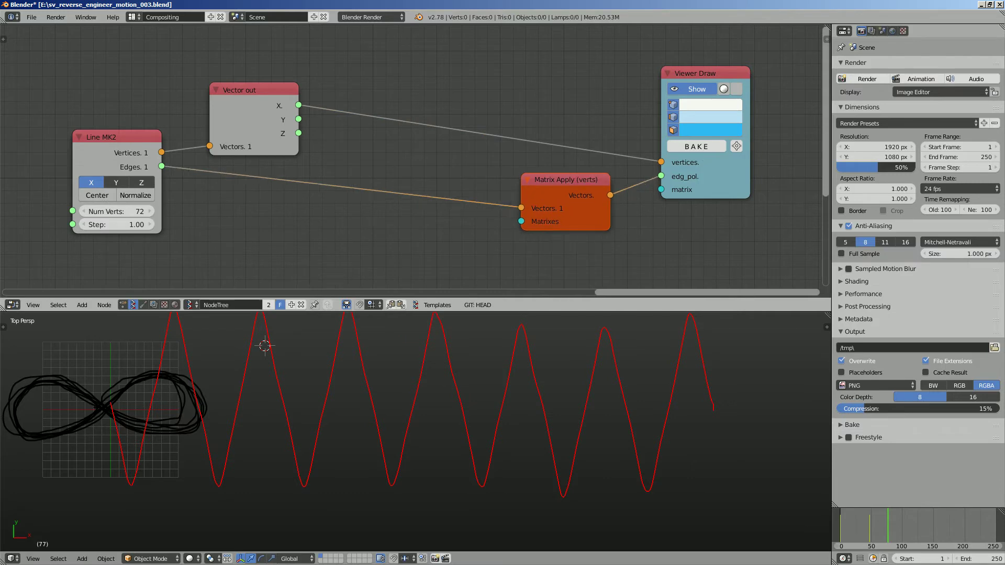
key("ctrl+z")
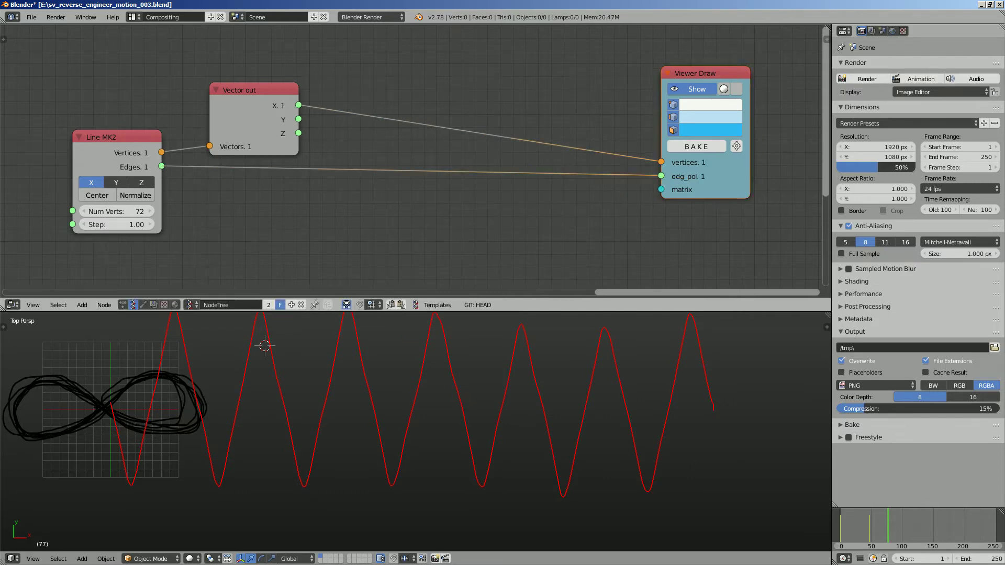
key("ctrl+z")
middle_click_drag(508, 87, 460, 92)
key("alt+space")
type("vector")
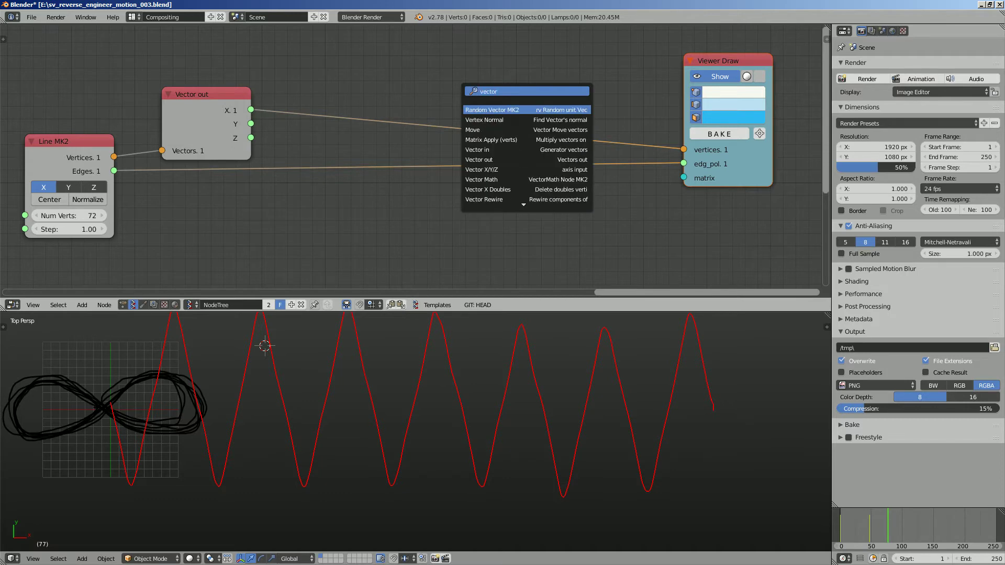
key("Escape")
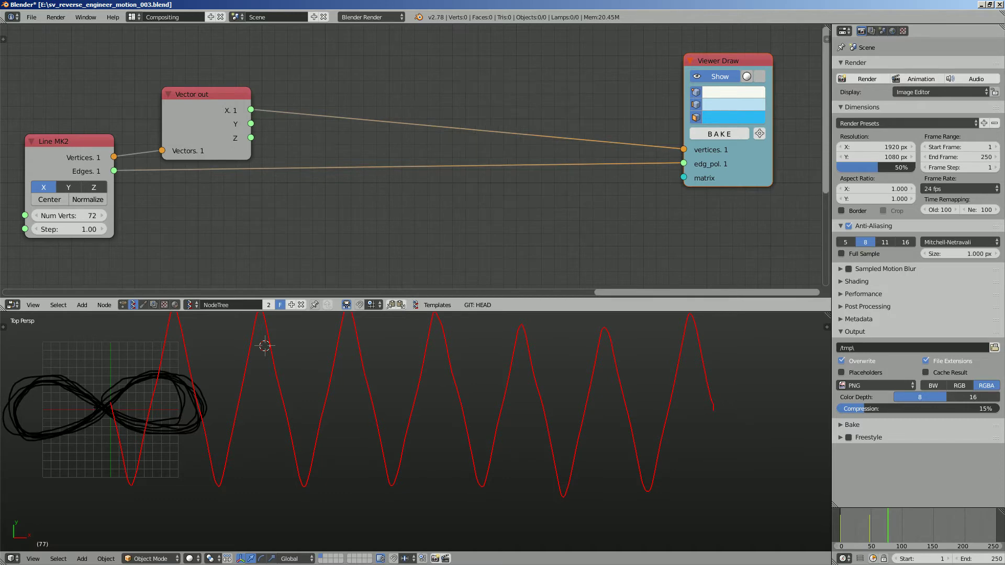
Remove the edges link to the Viewer Draw and insert a Vector in node into the link from Vector out's X output
key("ctrl+z")
middle_click_drag(466, 147, 449, 159)
key("shift+a")
left_click(449, 159)
type("vector o")
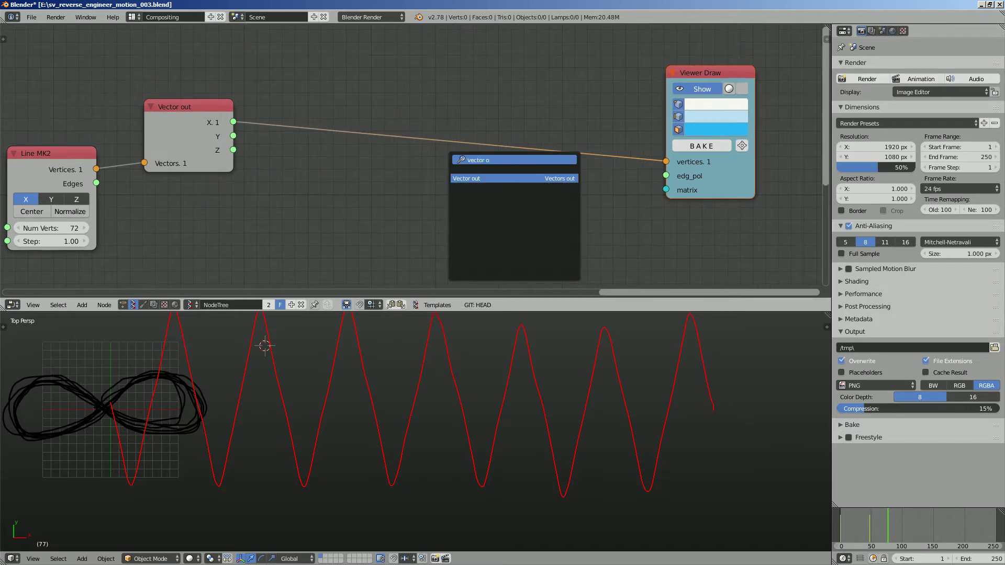
key("BackSpace")
type("i")
key("Return")
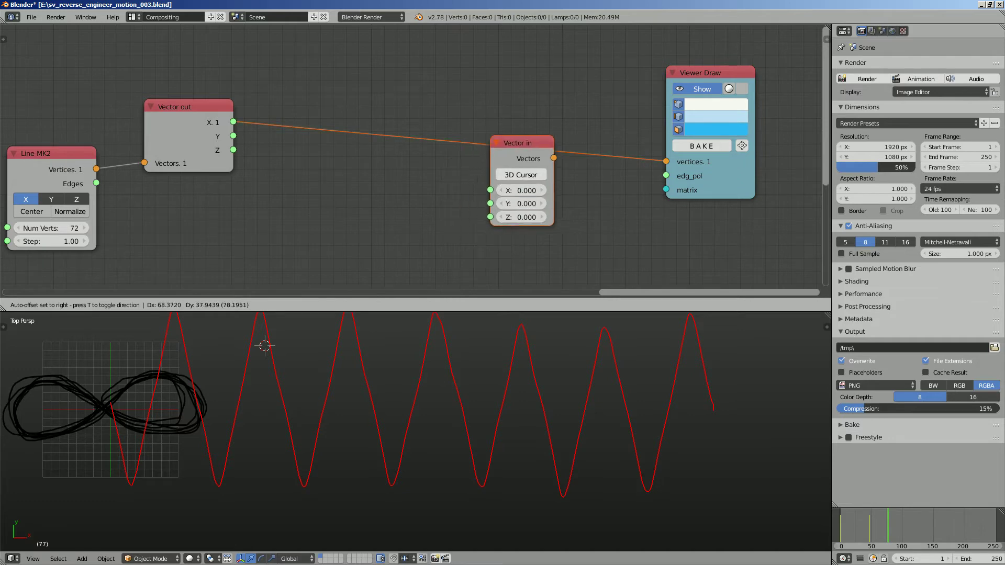
left_click(534, 123)
left_click_drag(533, 122, 538, 120)
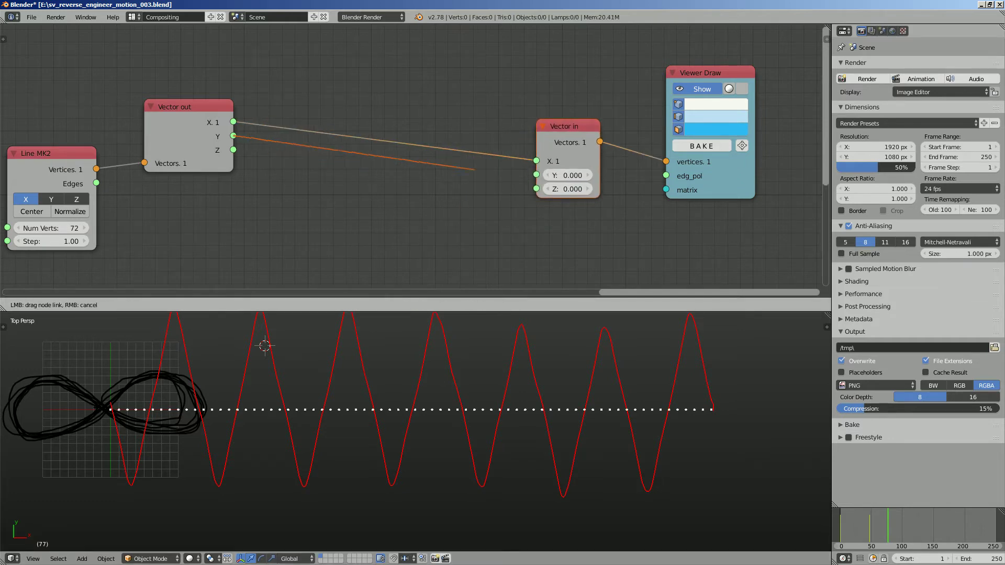
Add a math node between Vector out and Vector in, and connect Vector out's X output to its x input
middle_click_drag(311, 189, 315, 180)
key("alt+space")
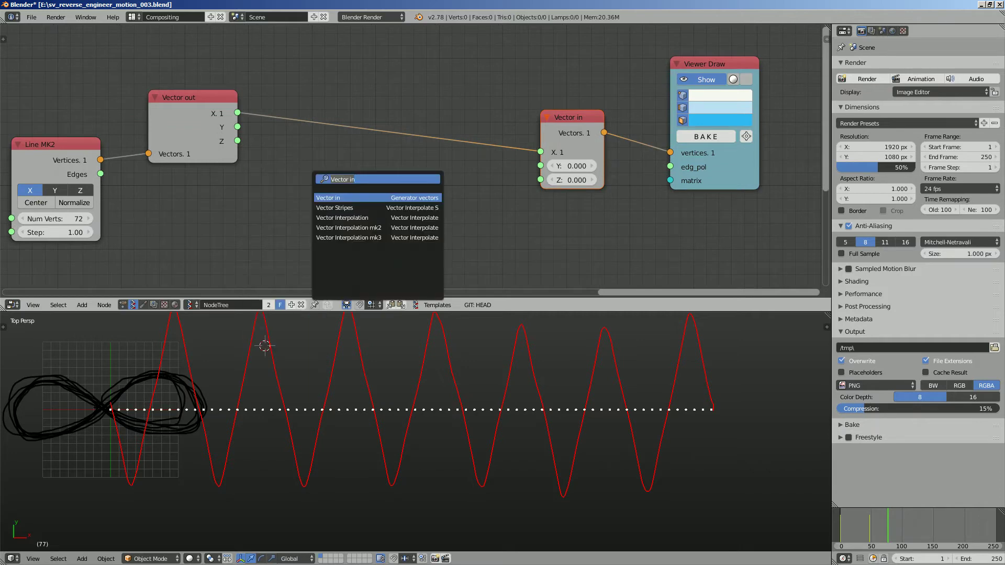
type("math")
key("Return")
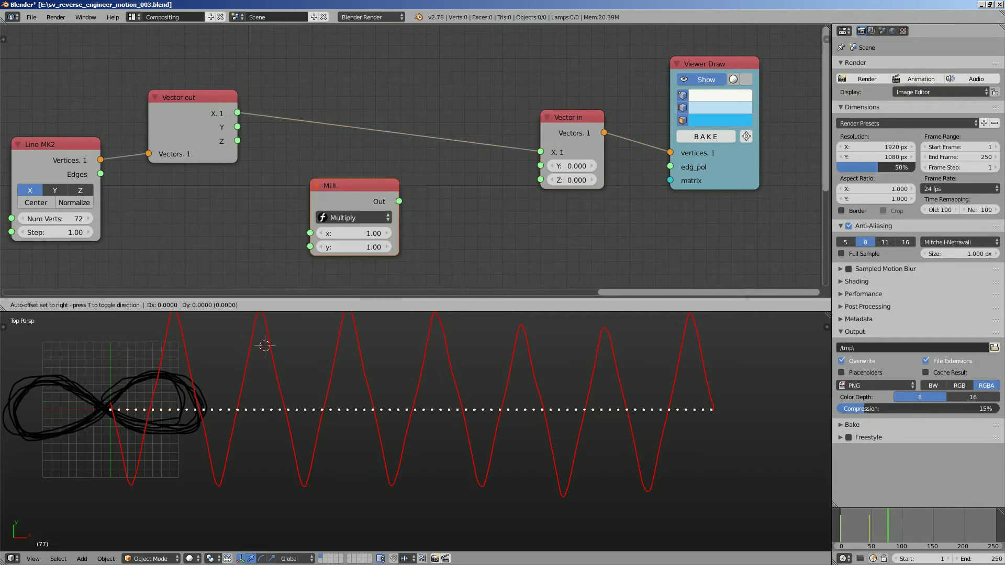
left_click_drag(237, 126, 312, 214)
left_click_drag(201, 115, 325, 223)
Change the math node's function to Sine and connect its output to the Y input of Vector in
left_click(368, 208)
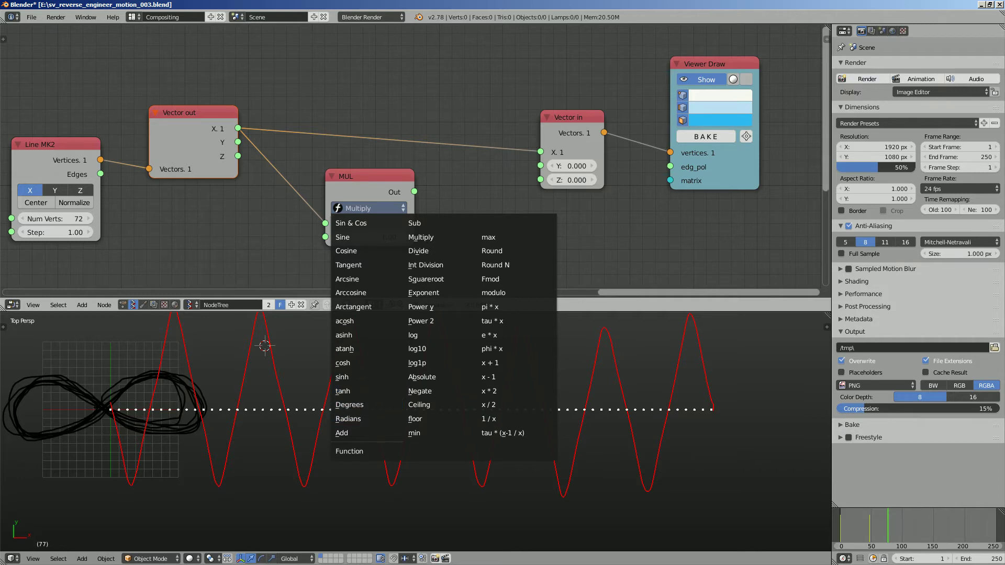
left_click(367, 237)
left_click_drag(374, 179, 540, 165)
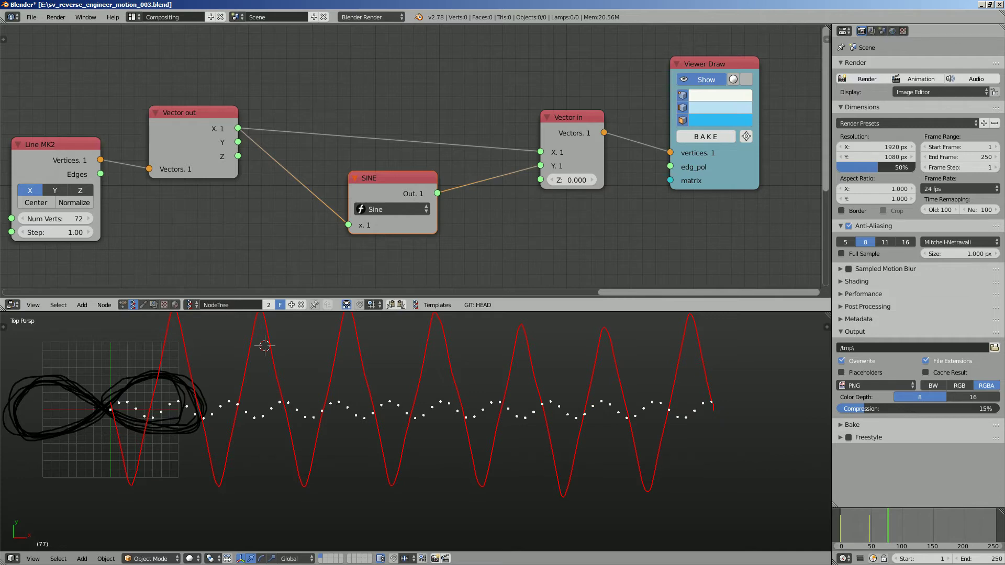
Space out the SINE, Vector in and Viewer Draw nodes and save over the existing file
left_click_drag(393, 178, 400, 178)
left_click_drag(569, 117, 591, 96)
left_click_drag(704, 64, 732, 61)
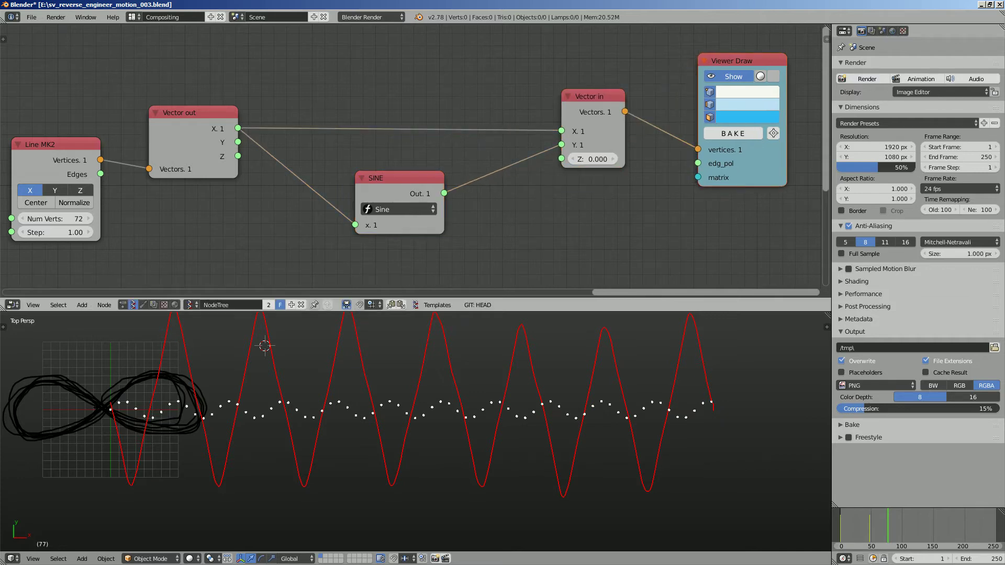
key("ctrl+s")
key("Return")
Set the Line MK2 node's Num Verts to 112 and its Step to 0.64
middle_click_drag(732, 61, 739, 45)
mouse_move(62, 203)
left_mouse_down()
mouse_move(79, 203)
mouse_move(44, 217)
mouse_move(89, 203)
mouse_move(53, 217)
left_mouse_up()
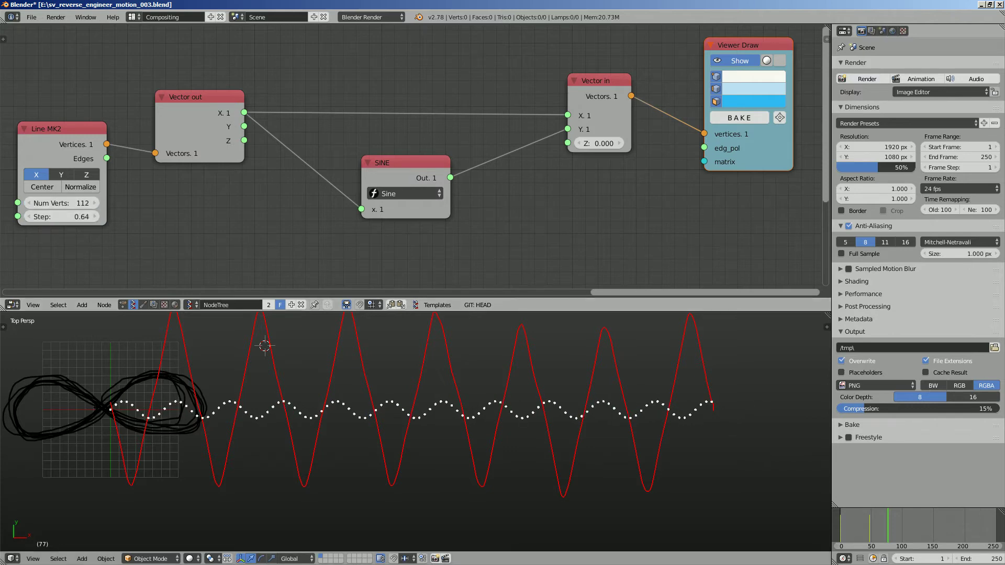
Save over the existing file and insert a Math MK2 node on the link between Vector out's X output and SINE
key("ctrl+s")
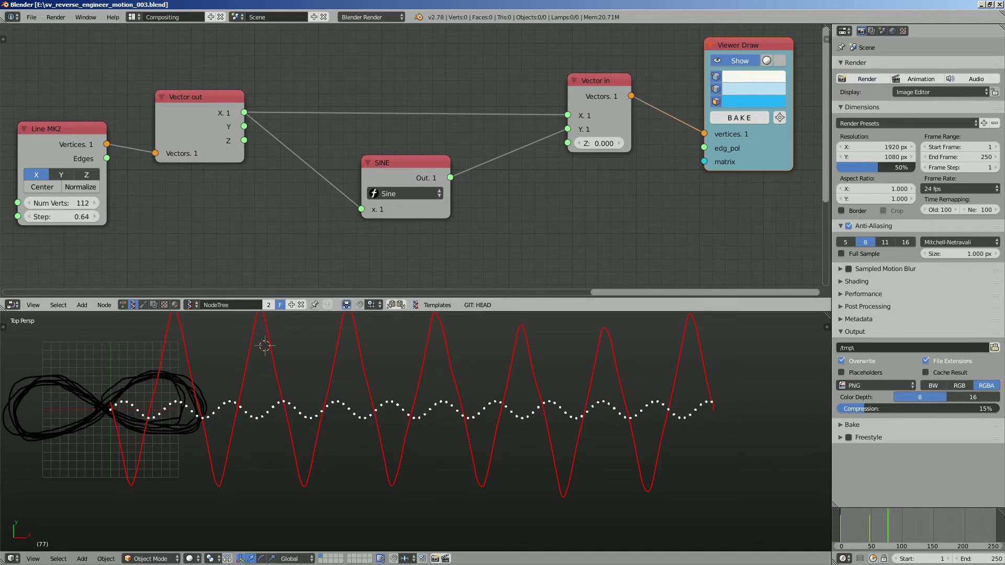
middle_click_drag(415, 418, 418, 437, "shift")
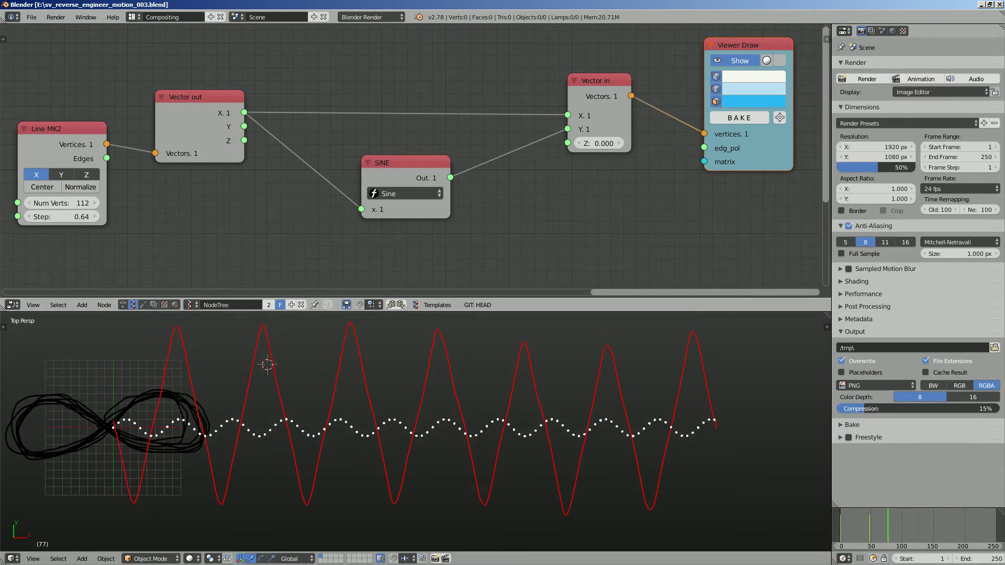
left_click_drag(390, 180, 398, 179)
key("shift+a")
left_click(303, 210)
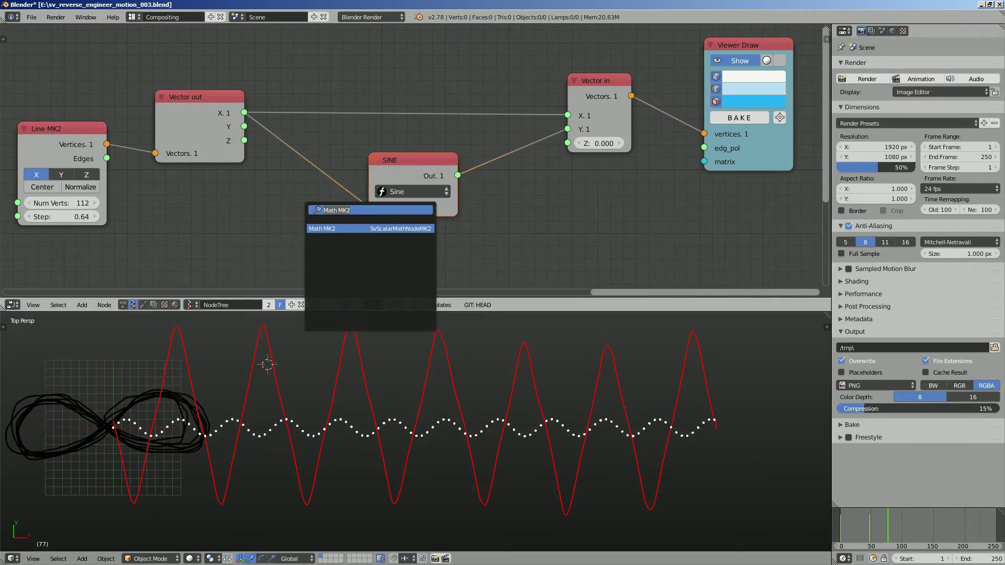
type("math")
key("Down")
key("Down")
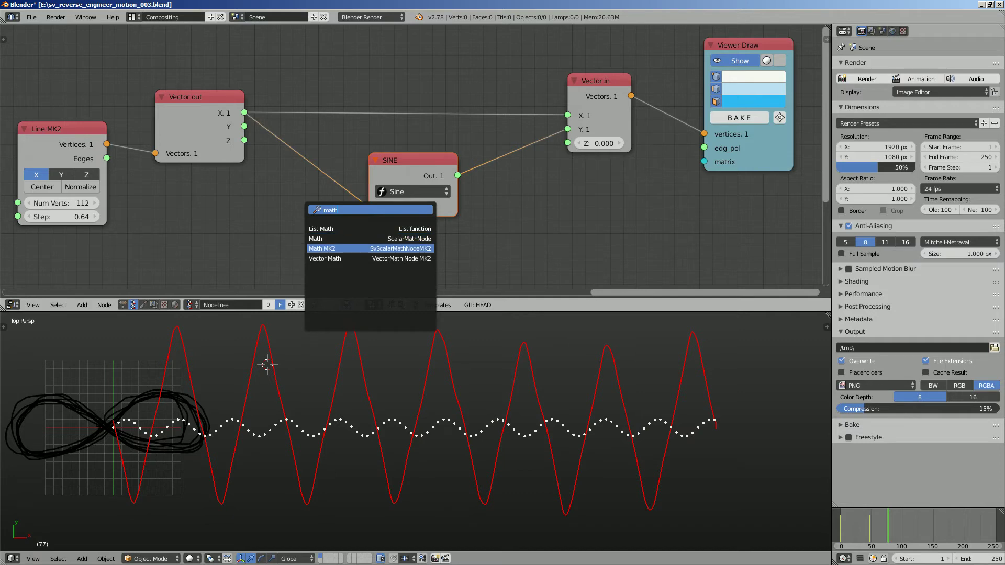
key("Return")
left_click(298, 158)
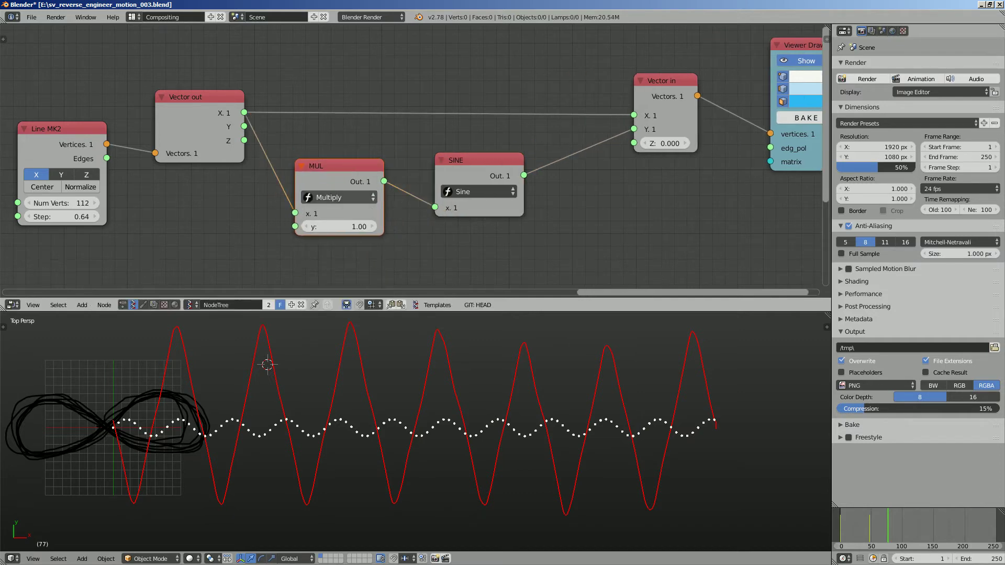
Change the new math node's function to Add, set its y to -10.25 and move it slightly away from SINE
left_click(338, 197)
left_click(312, 422)
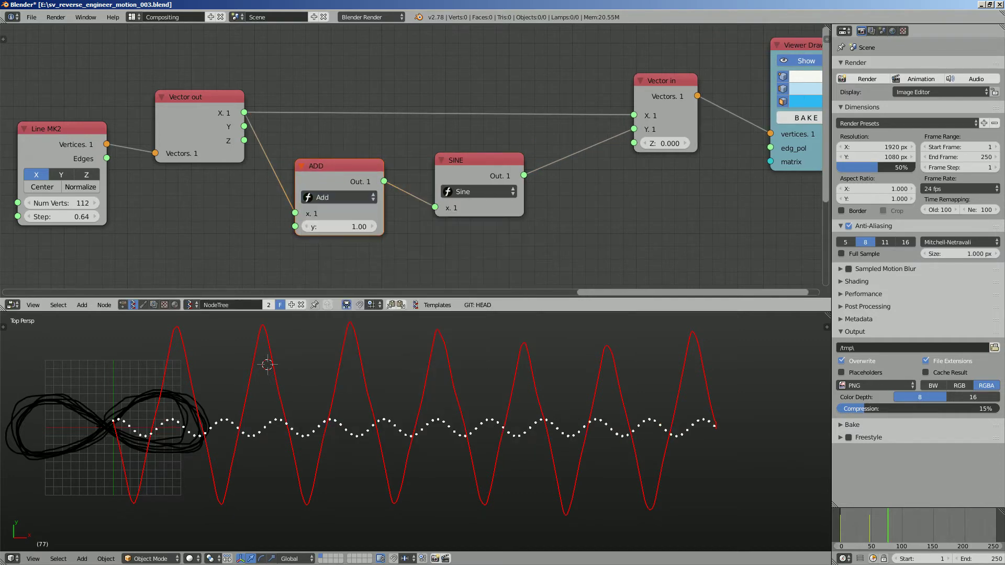
left_click_drag(340, 226, 366, 226)
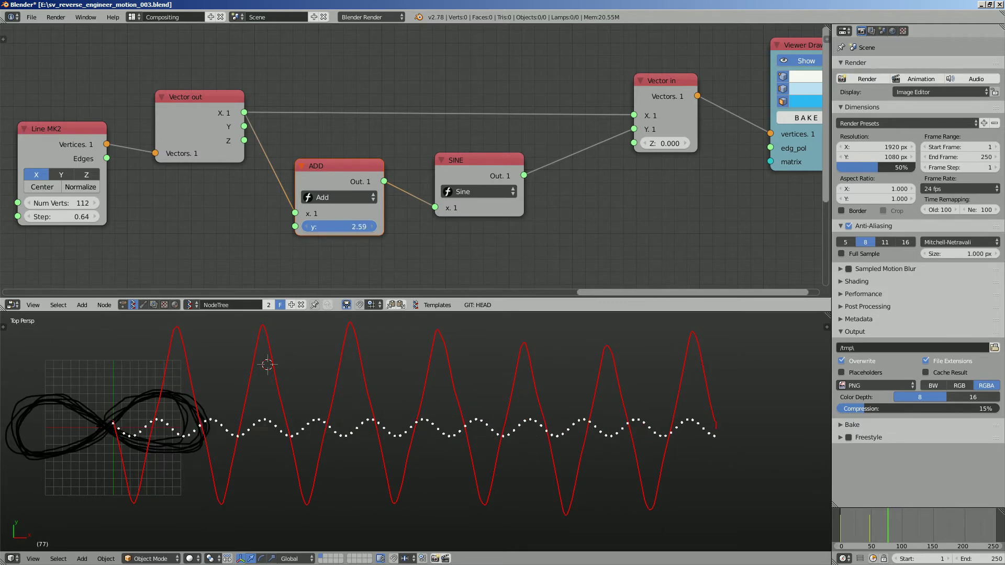
left_click_drag(366, 226, 317, 226)
left_click_drag(338, 166, 329, 172)
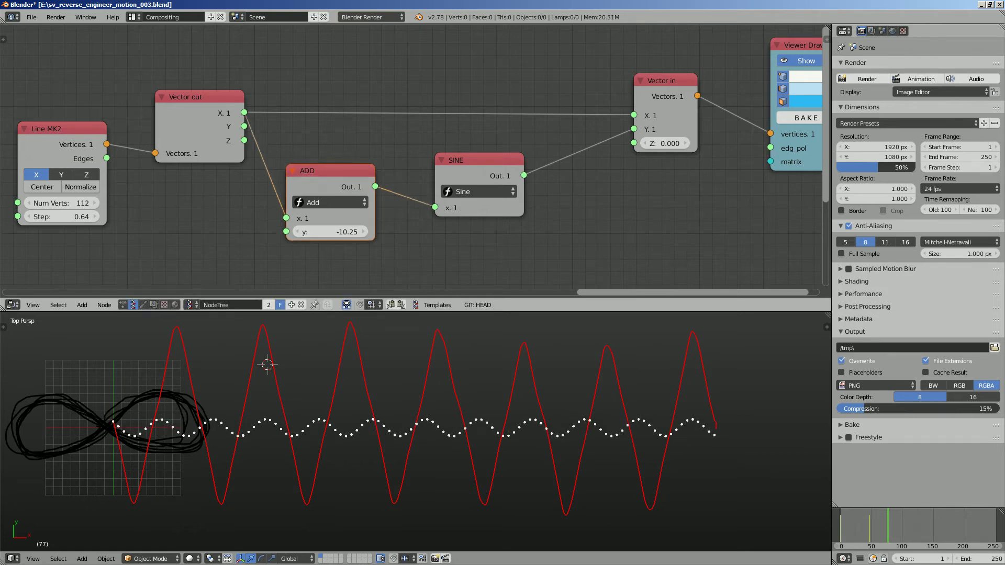
Duplicate the ADD node onto the link between SINE and Vector in as Multiply with y -8.63, and save over the file
key("shift+d")
left_click(571, 152)
left_click(617, 184)
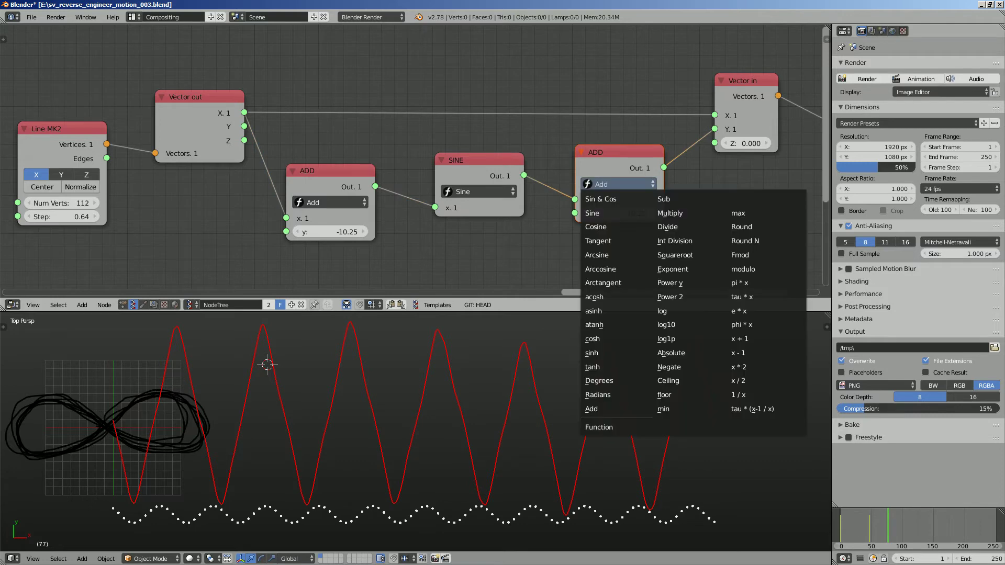
left_click(669, 213)
left_click_drag(617, 214, 625, 213)
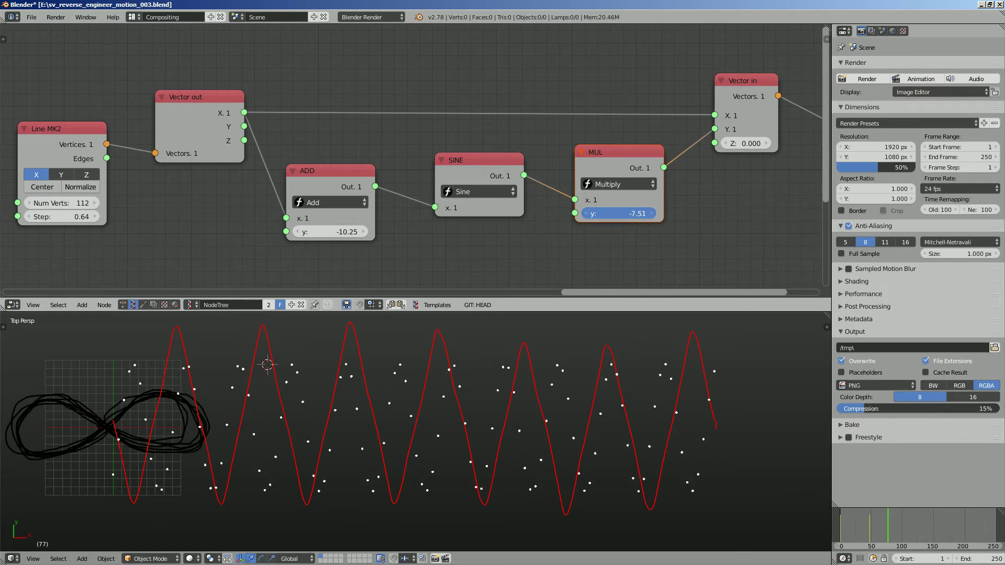
scroll(628, 210, "down", 1)
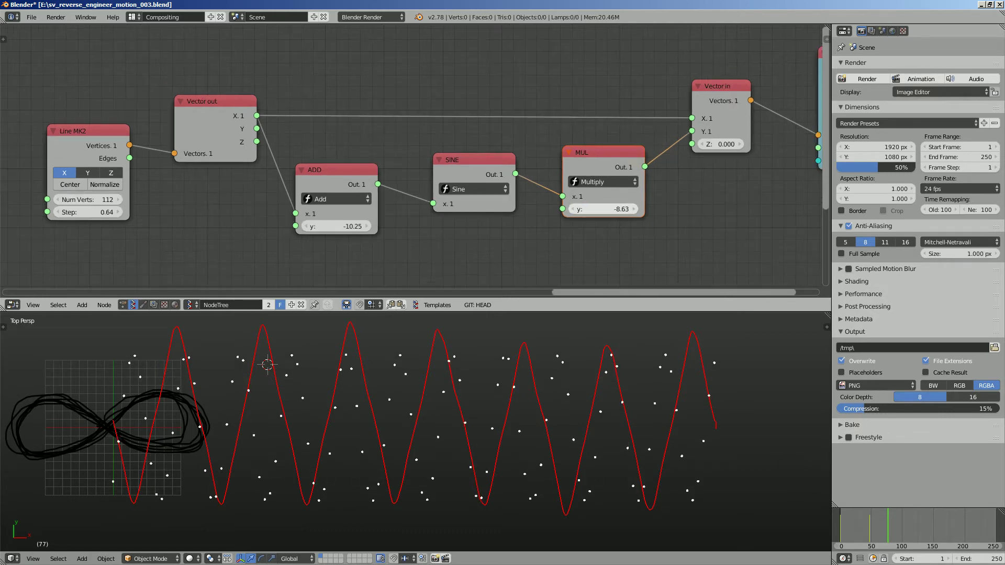
middle_click_drag(635, 209, 616, 203)
key("ctrl+s")
key("Return")
Set the ADD node's y to -7.33 and Line MK2's Num Verts to 250 and Step to 0.20, saving over the file
left_click_drag(335, 222, 325, 222)
left_click_drag(68, 195, 98, 196)
left_click(68, 195)
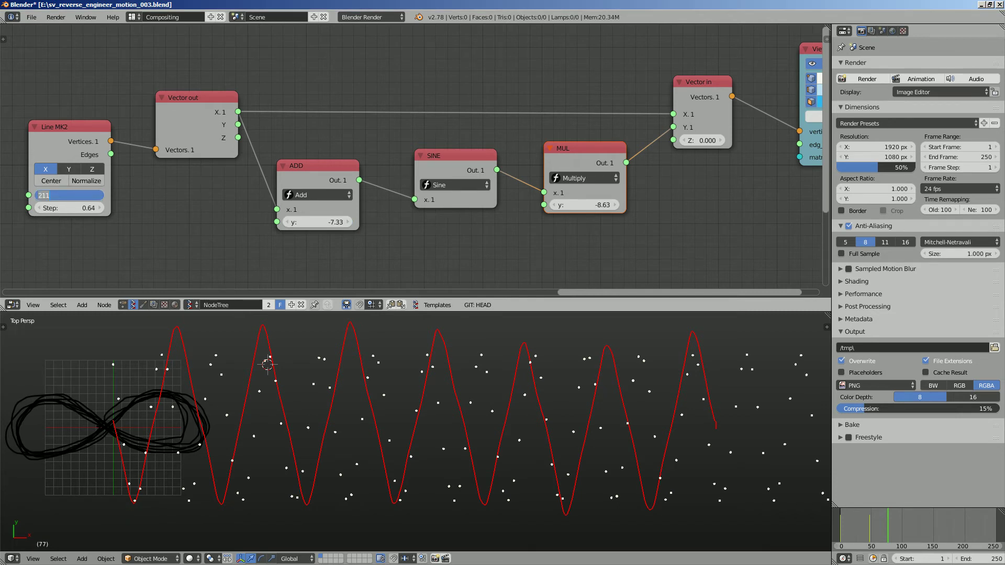
type("250")
key("Return")
left_click_drag(68, 208, 40, 208)
key("ctrl+s")
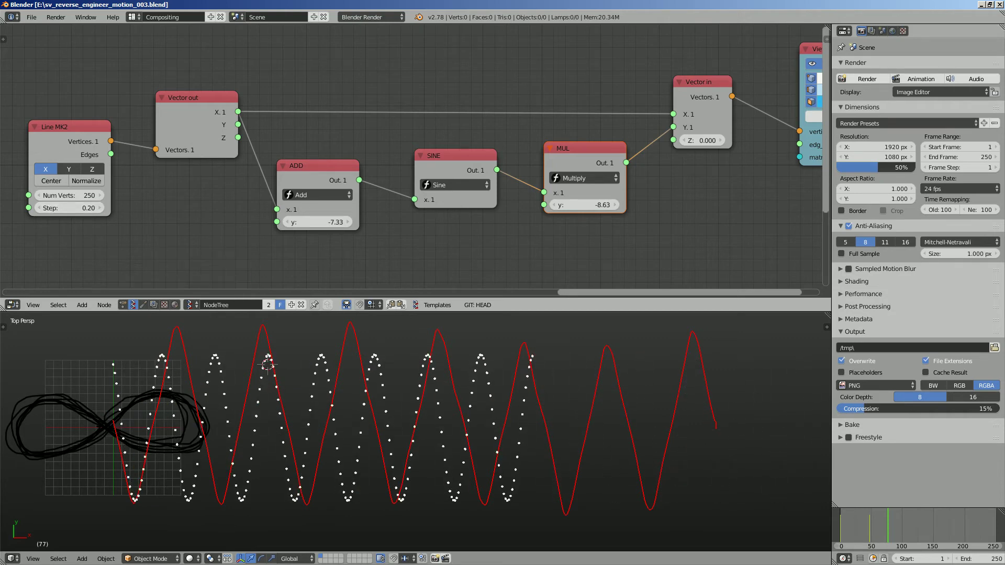
Set the ADD node's y to -9.00, space out SINE and MUL, and insert a duplicate of MUL between ADD and SINE
left_click_drag(317, 221, 300, 222)
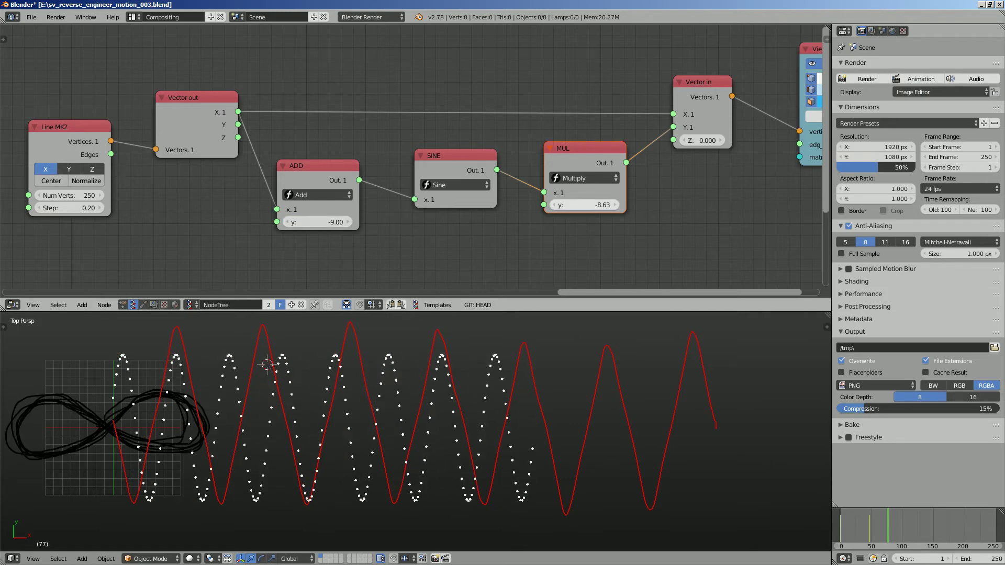
left_click_drag(581, 148, 590, 150)
left_click_drag(454, 155, 468, 160)
left_click(589, 151)
key("shift+d")
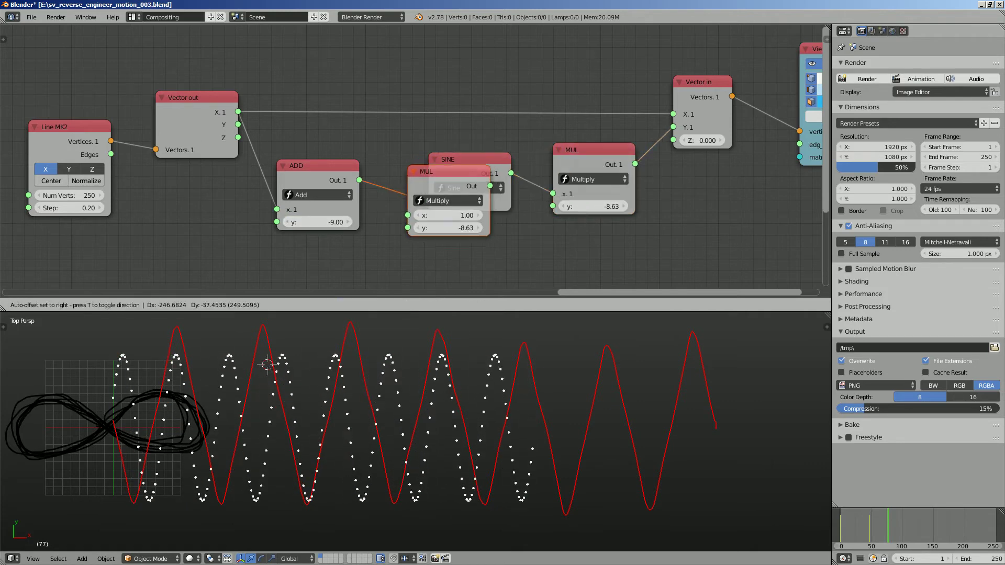
left_click(442, 165)
Set the y of the Multiply node before SINE to 0.60 and the ADD node's y to -10.13
left_click_drag(447, 219, 426, 219)
left_click(448, 219)
type("1")
key("Return")
left_click_drag(317, 221, 259, 222)
mouse_move(444, 219)
left_mouse_down()
mouse_move(456, 219)
mouse_move(445, 219)
left_mouse_up()
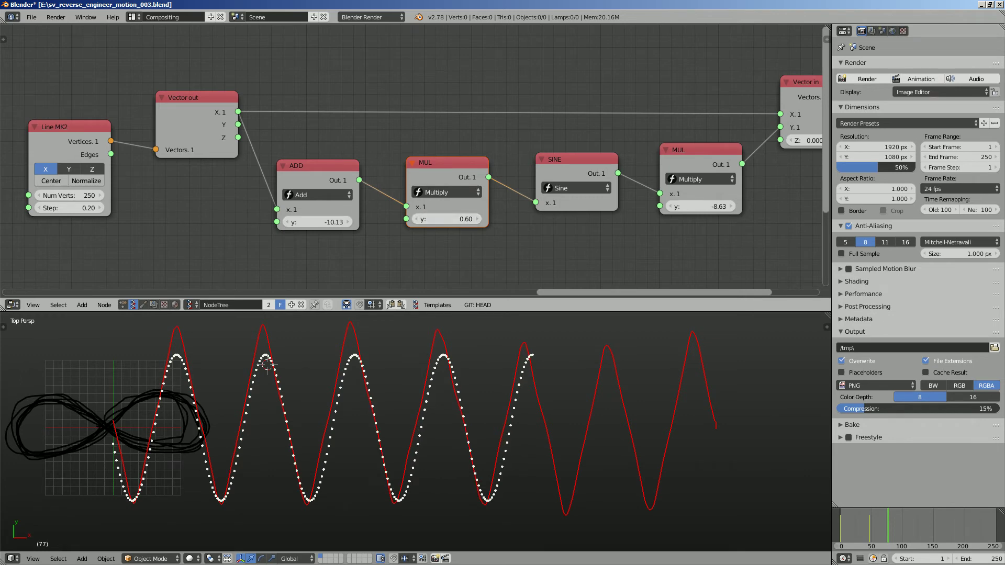
Set the y of the Multiply node after SINE to -9.28 and save over the file
left_click_drag(700, 206, 667, 206)
key("ctrl+s")
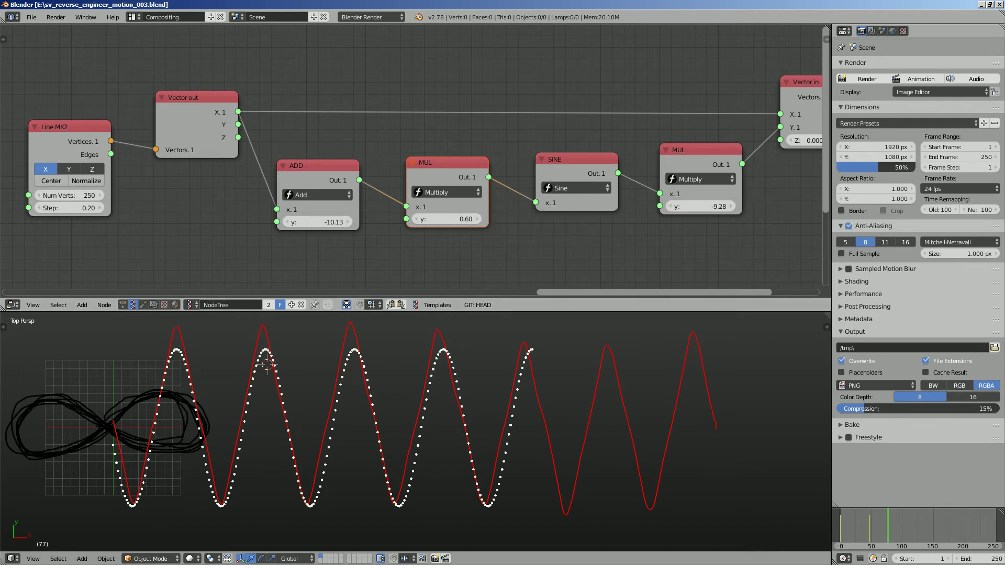
middle_click_drag(619, 229, 589, 223)
key("ctrl+s")
left_click(594, 223)
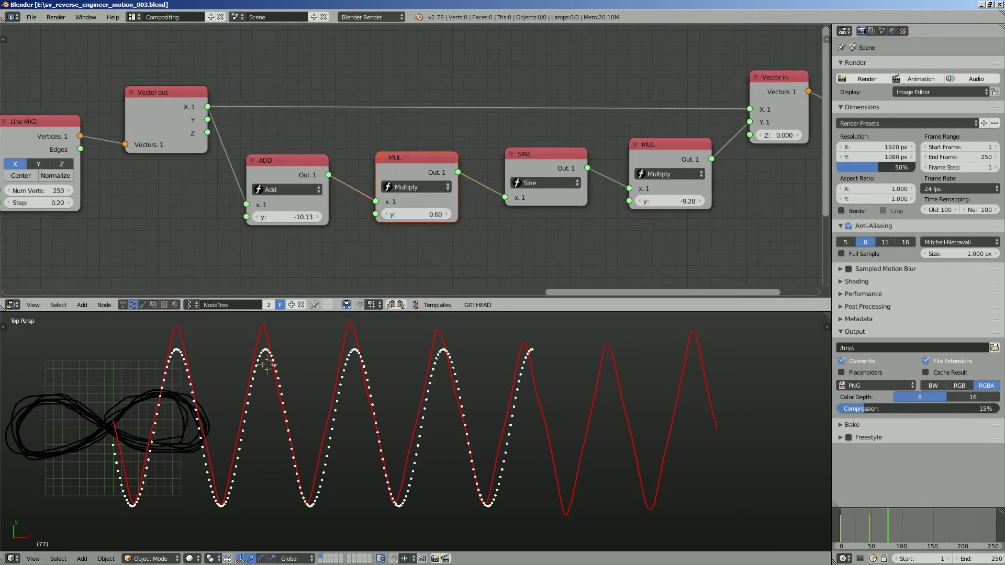
Set the y of the Multiply node before SINE to 0.61 and Line MK2's Num Verts to 362
left_click_drag(416, 213, 418, 214)
middle_click_drag(419, 214, 436, 215)
left_click_drag(58, 192, 142, 192)
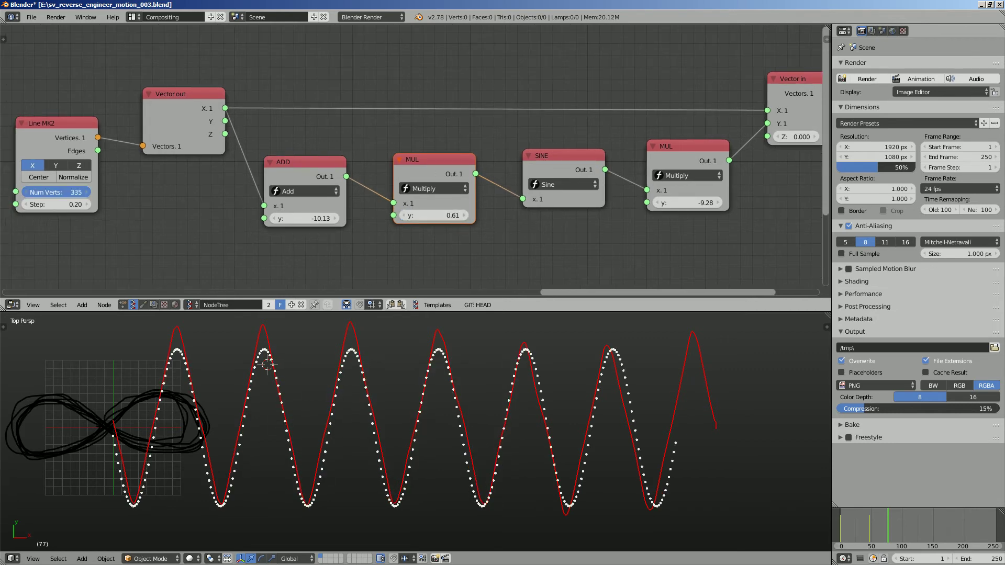
left_click_drag(68, 192, 69, 192)
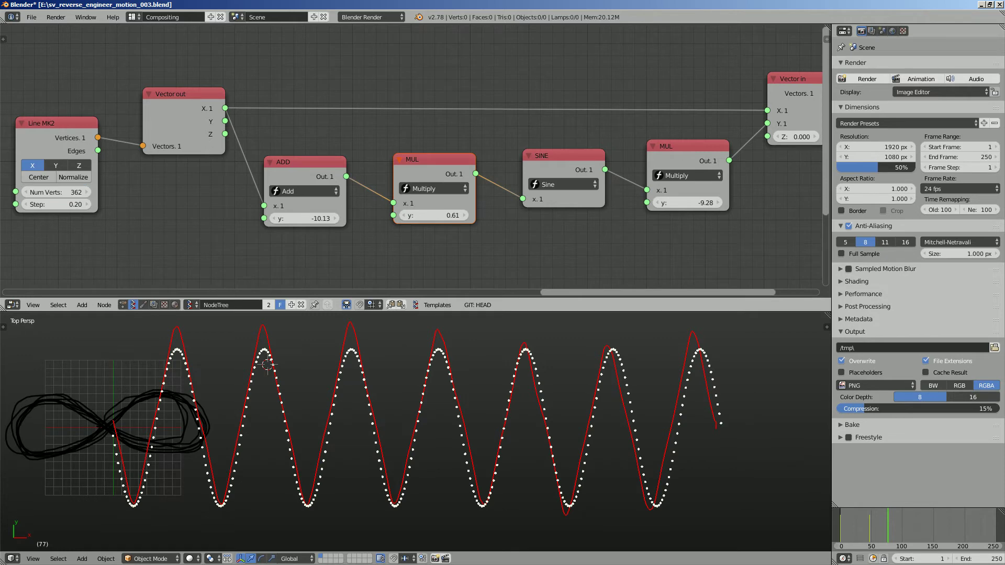
Fine-tune the Multiply nodes' y to -9.44 after SINE and 0.62 before it, and save over the file
left_click_drag(690, 202, 680, 202)
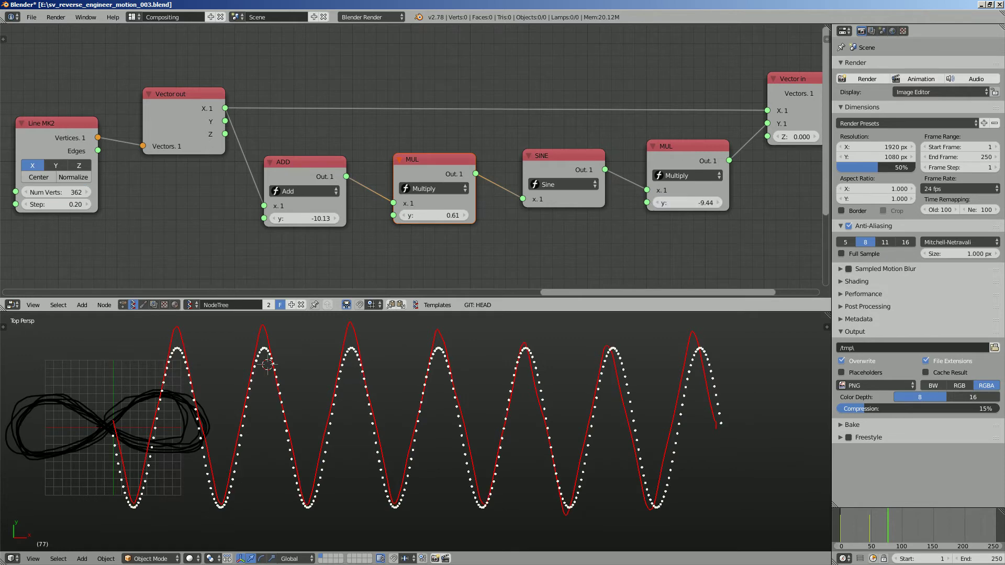
left_click_drag(419, 215, 423, 215)
scroll(414, 414, "down", 1)
key("ctrl+s")
key("Return")
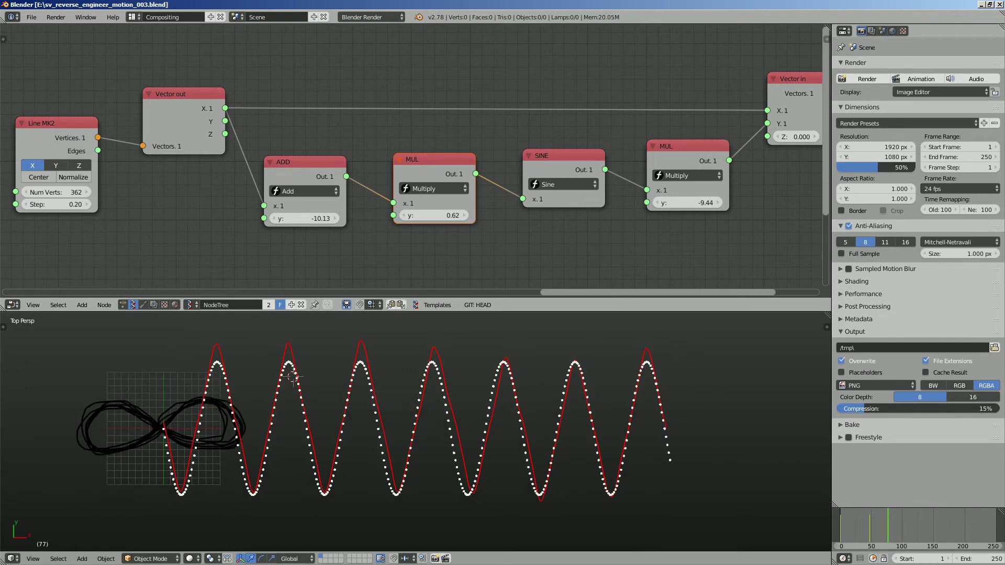
Move the sine wave's Viewer Draw node a little farther from Vector in and save over the file
middle_click_drag(602, 231, 270, 230)
left_click_drag(596, 48, 622, 48)
left_click_drag(629, 145, 644, 152)
key("ctrl+s")
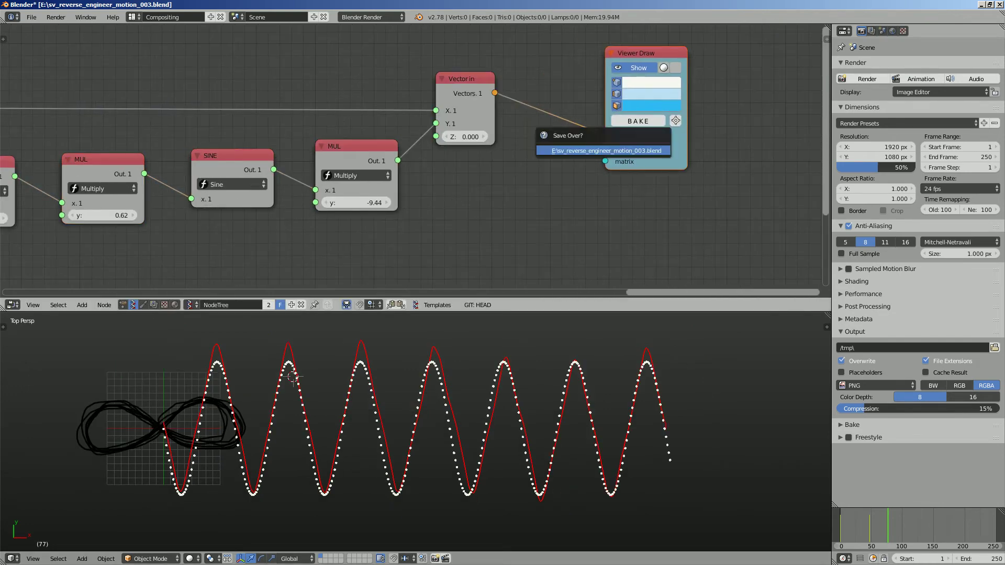
left_click(644, 152)
Hide the sine wave's Viewer Draw output and move the whole sine wave node chain closer to the component plot nodes
scroll(367, 173, "down", 2)
mouse_move(259, 180)
middle_mouse_down()
mouse_move(428, 154)
mouse_move(566, 155)
middle_mouse_up()
left_click(753, 59)
scroll(415, 154, "down", 5)
scroll(489, 154, "down", 4)
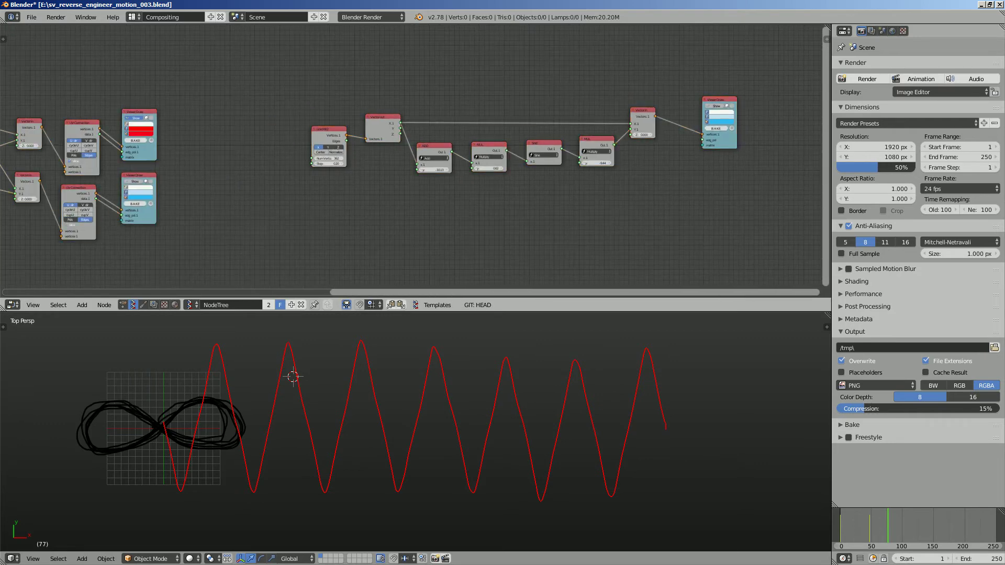
key("b")
left_click_drag(292, 80, 733, 208)
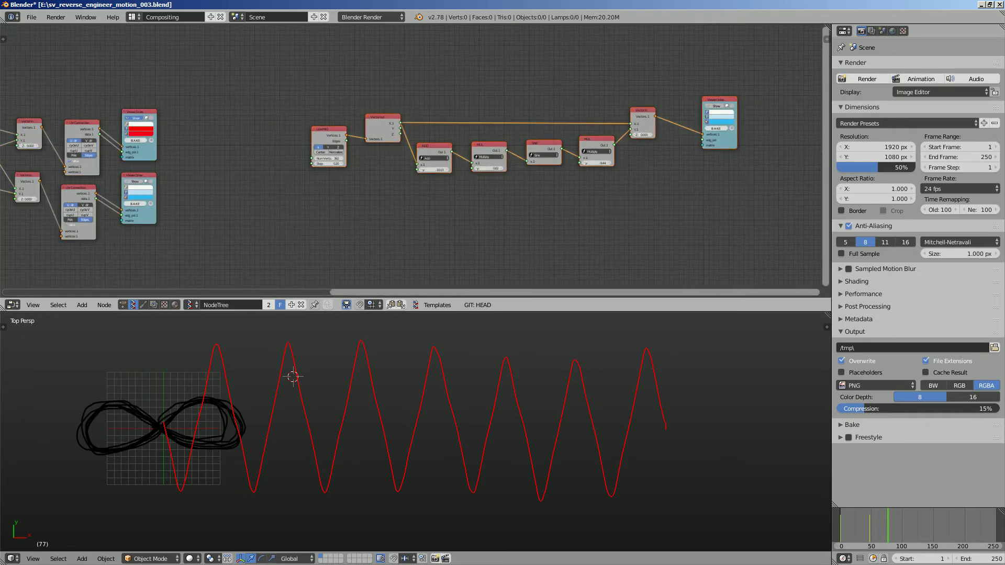
key("b")
left_click_drag(293, 70, 800, 220)
key("g")
left_click(711, 207)
Hide the Viewer Draw output of the red plot and show the one of the blue plot
middle_click_drag(325, 147, 562, 177)
scroll(562, 177, "up", 4)
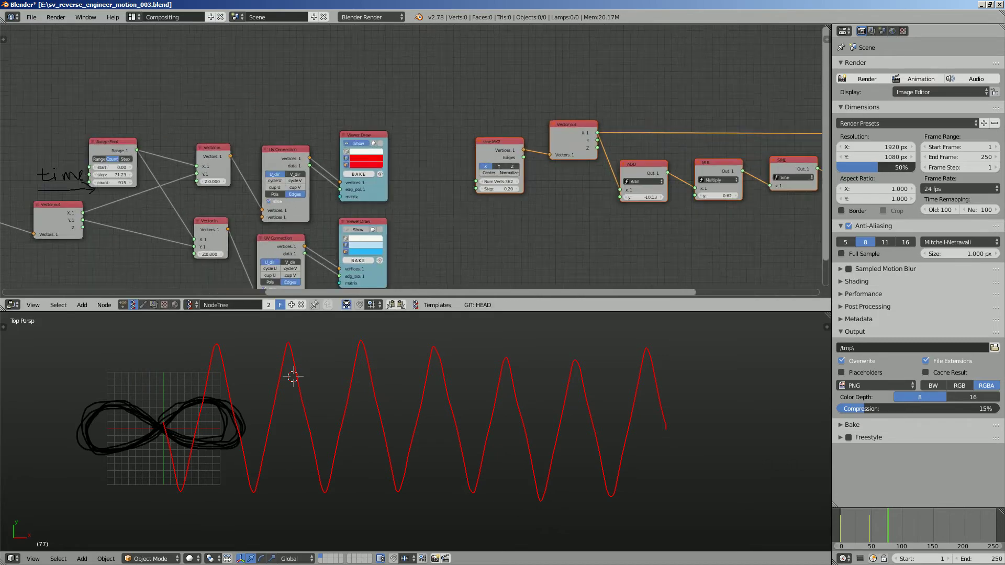
scroll(356, 144, "up", 1)
left_click(354, 142)
middle_click_drag(353, 152, 352, 124)
scroll(350, 136, "up", 2)
left_click(341, 216)
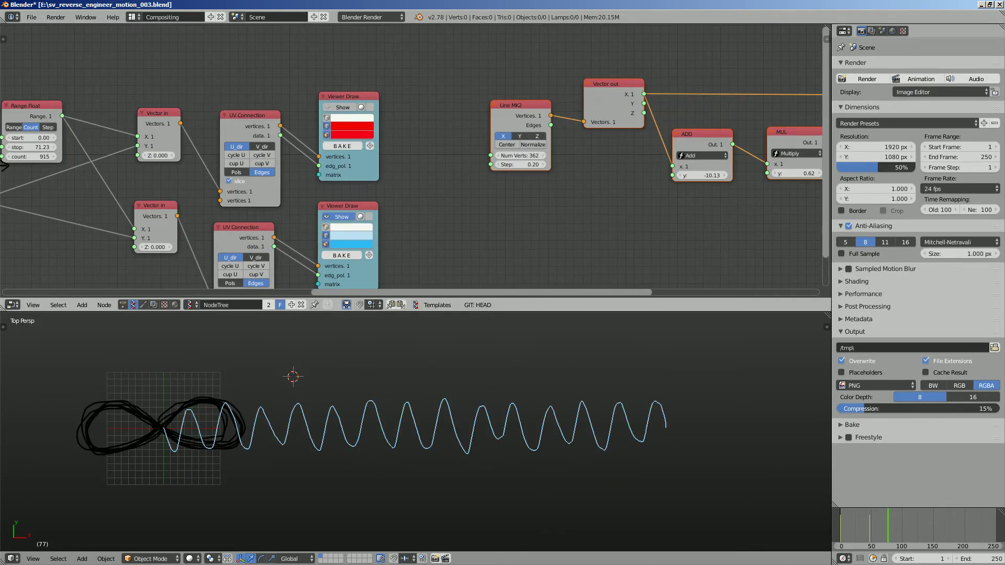
Duplicate the sine wave node chain from Line MK2 through Viewer Draw and place the copy below the original
key("a")
key("a")
scroll(752, 144, "down", 3)
middle_click_drag(752, 145, 354, 141)
scroll(483, 106, "up", 2)
scroll(354, 141, "down", 4)
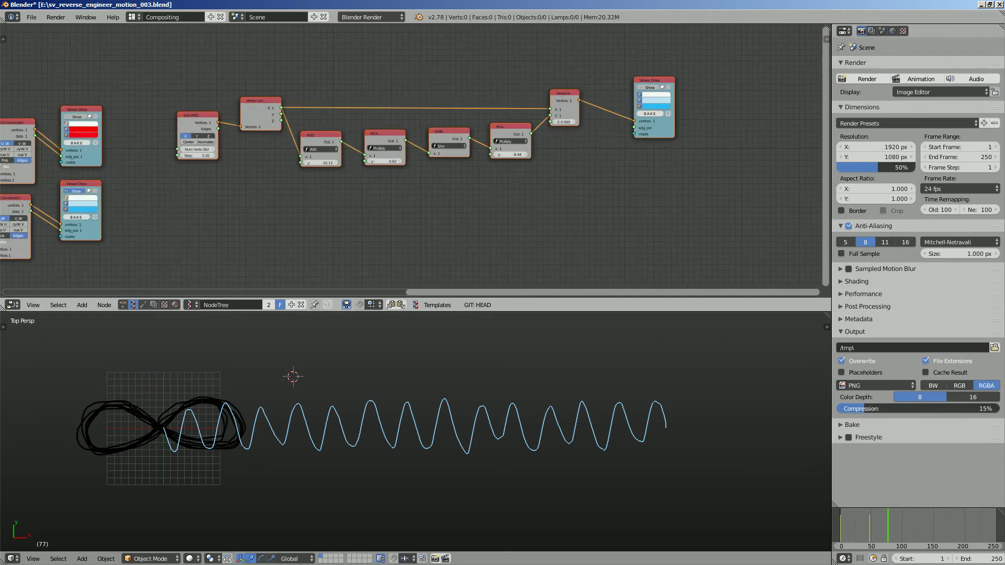
key("a")
key("b")
left_click_drag(192, 57, 639, 183)
key("shift+d")
left_click(420, 242)
Show the output of the duplicated chain's Viewer Draw node in the viewport
scroll(419, 242, "up", 6)
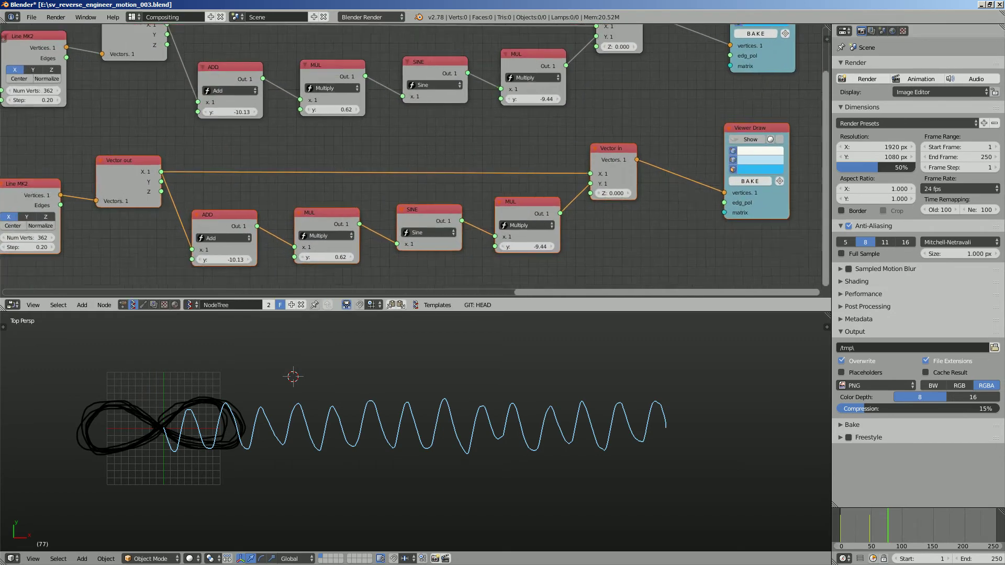
middle_click_drag(420, 242, 353, 244)
middle_click_drag(523, 157, 546, 151)
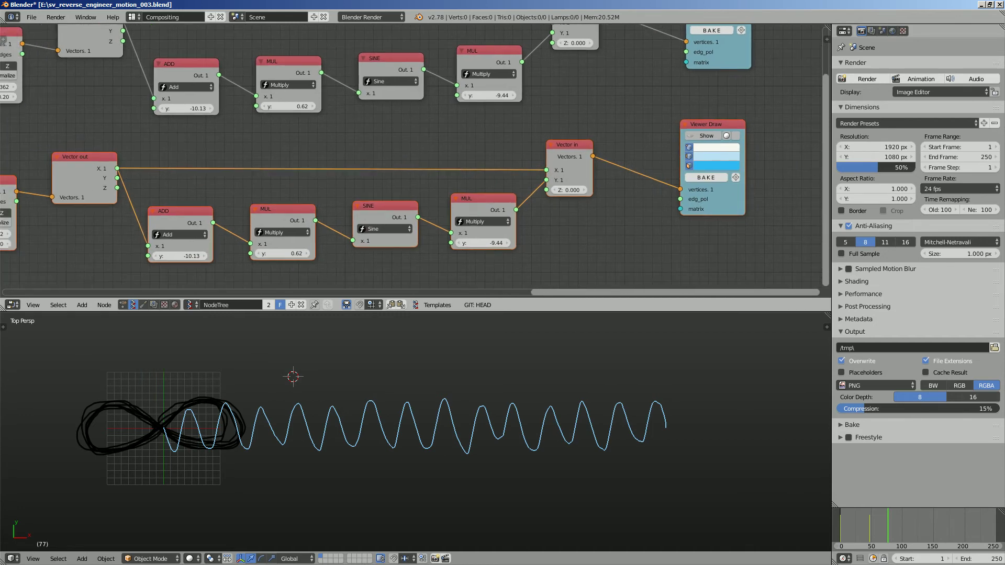
left_click(705, 136)
middle_click_drag(398, 157, 549, 140)
scroll(549, 140, "up", 1)
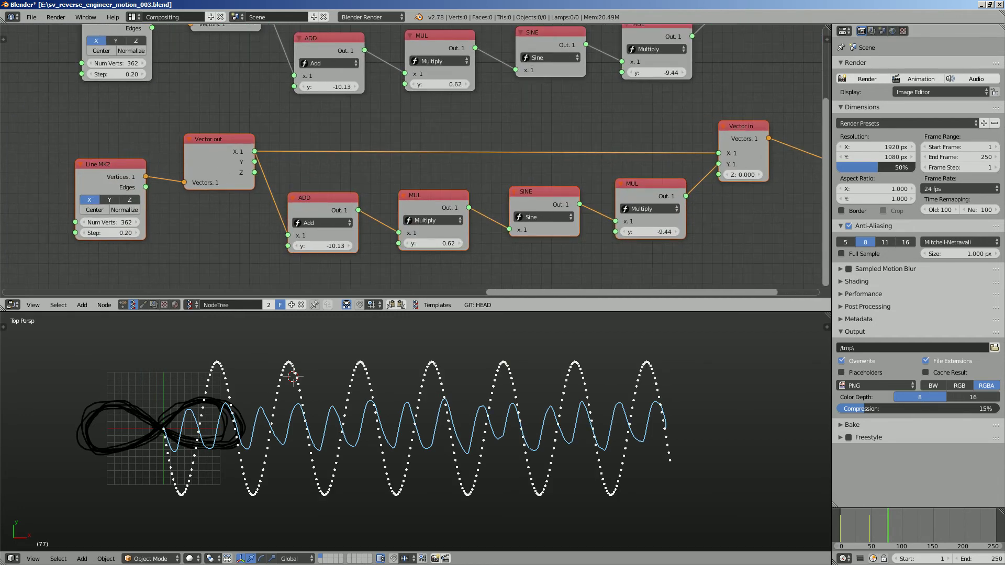
Match the duplicated sine wave to the blue plot by setting its Add to -10.48, first Multiply to 1.25 and last Multiply to -2.67
left_click_drag(322, 246, 303, 246)
left_click_drag(433, 242, 433, 243)
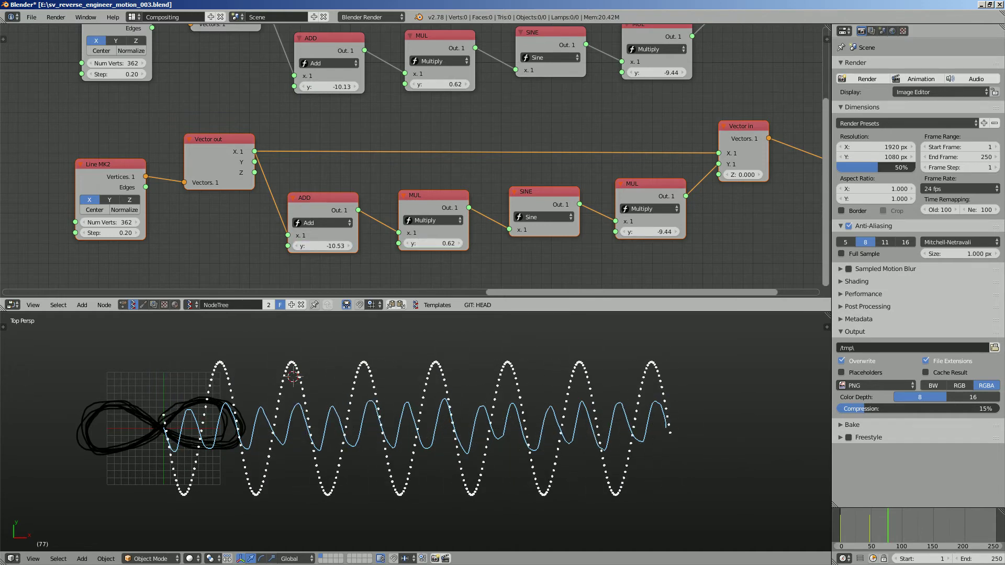
left_click_drag(216, 149, 208, 152)
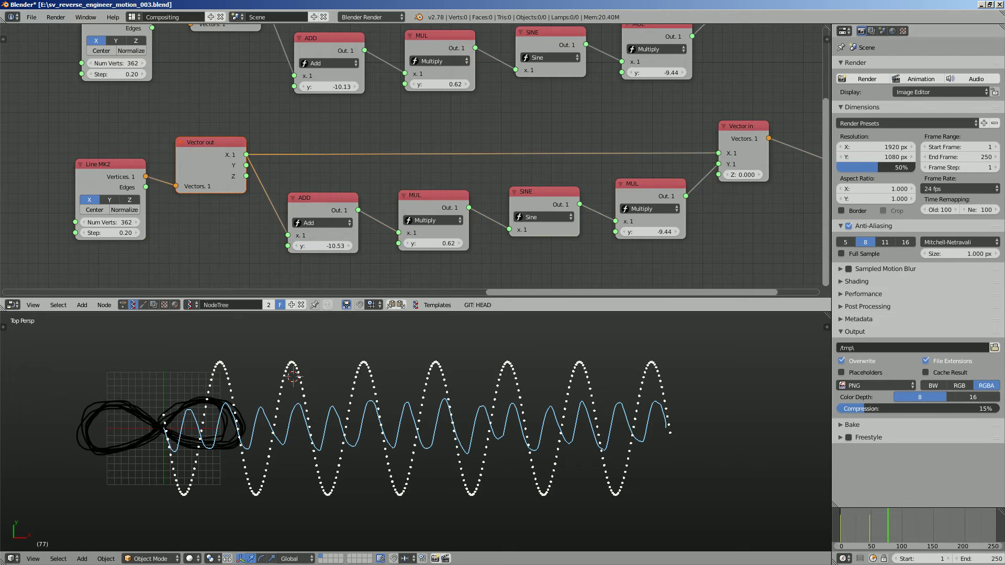
left_click_drag(649, 232, 693, 232)
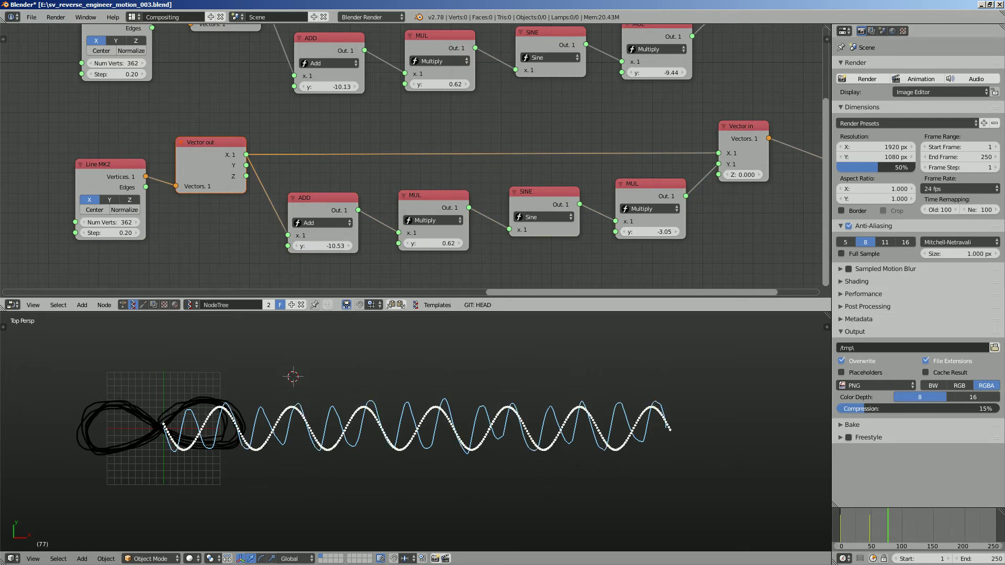
left_click_drag(433, 244, 437, 243)
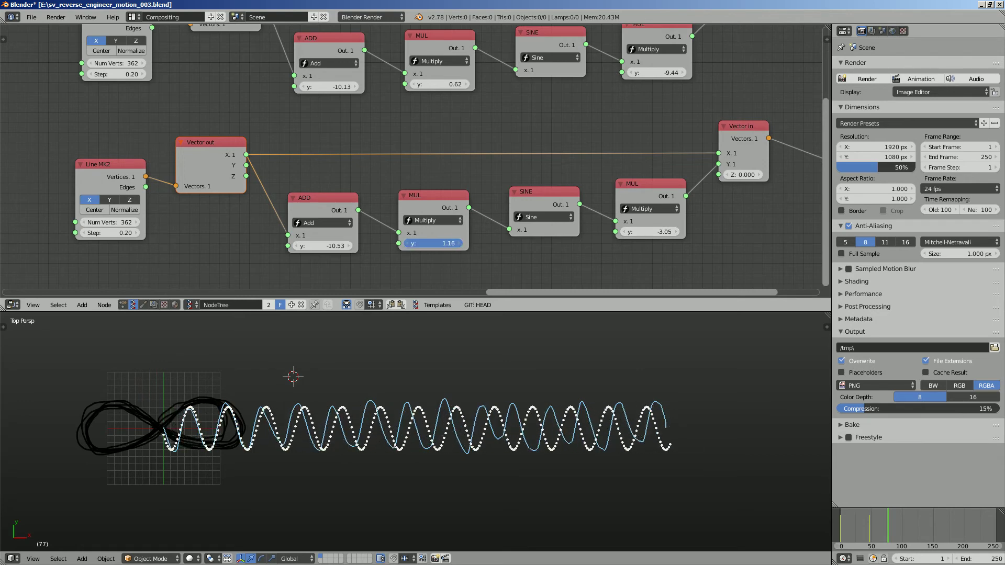
left_click_drag(323, 245, 324, 246)
left_click_drag(649, 232, 658, 232)
mouse_move(433, 243)
left_mouse_down()
mouse_move(454, 243)
mouse_move(437, 243)
left_mouse_up()
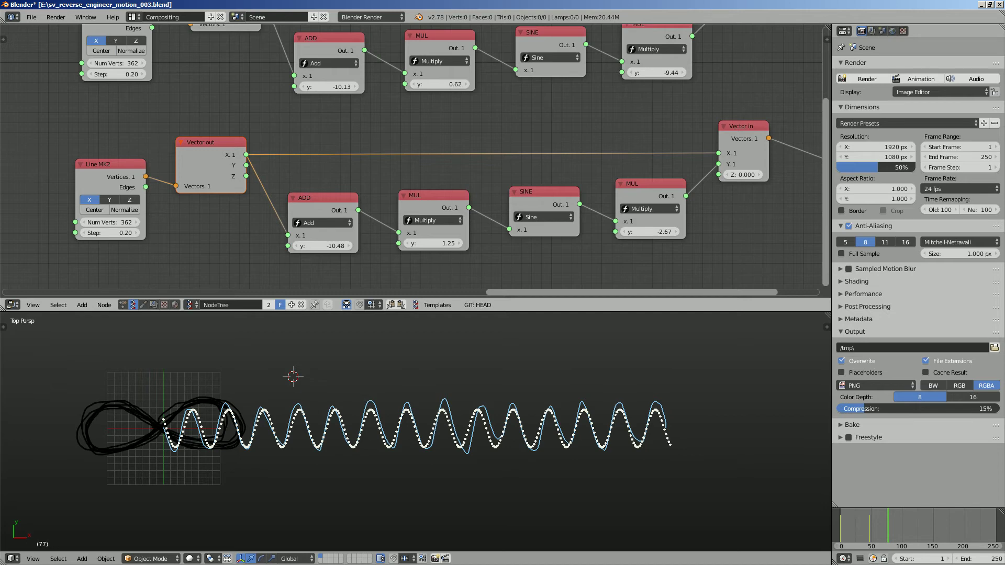
Save the blend file over sv_reverse_engineer_motion_003.blend and examine the fit of the sine wave to the blue plot
key("ctrl+s")
key("Return")
scroll(429, 425, "up", 2)
middle_click_drag(410, 428, 424, 424, "shift")
scroll(424, 424, "down", 1)
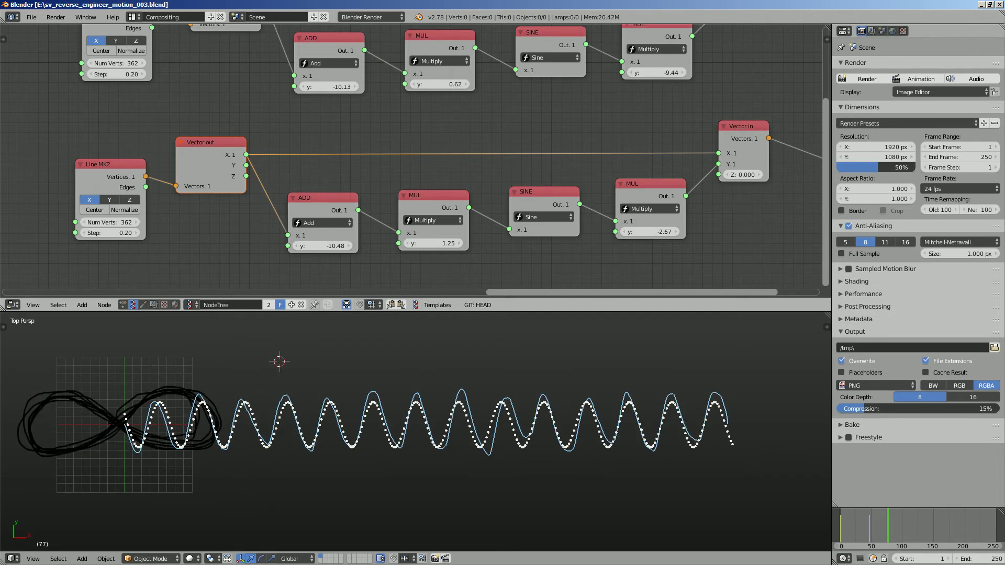
key("ctrl+s")
key("Return")
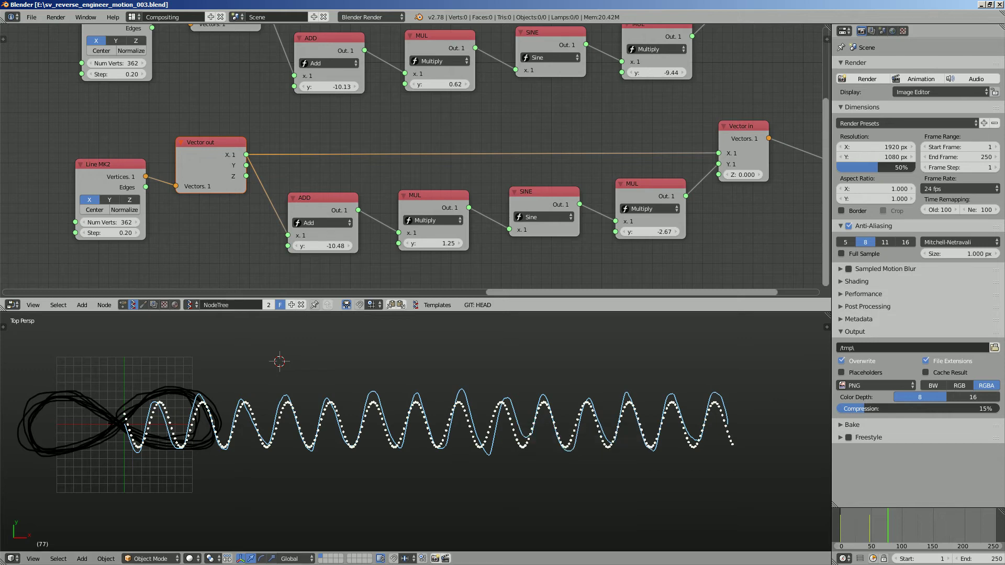
Toggle the lower sine wave's Viewer Draw output off and on to compare it with the blue plot
middle_click_drag(418, 157, 366, 165)
scroll(366, 165, "down", 1)
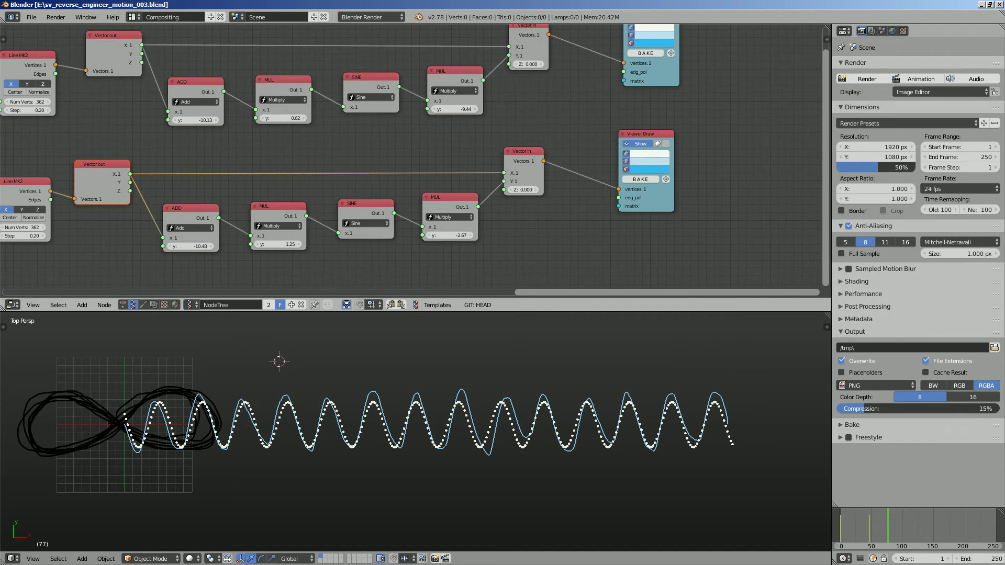
left_click(640, 143)
left_click(639, 143)
middle_click_drag(639, 144, 634, 146)
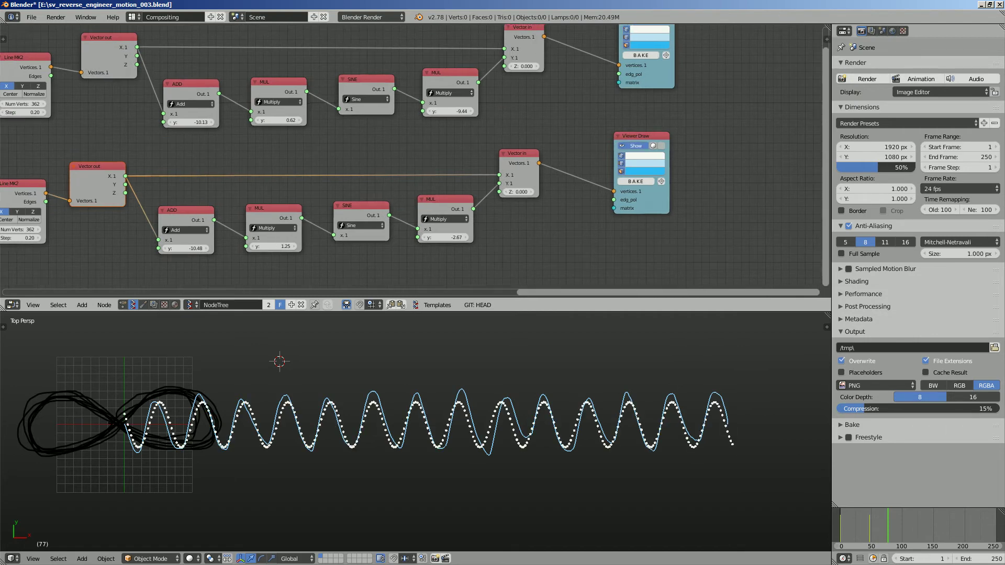
Hide the lower sine wave's Viewer Draw output, shift its Vector in node slightly and save the file
key("Home")
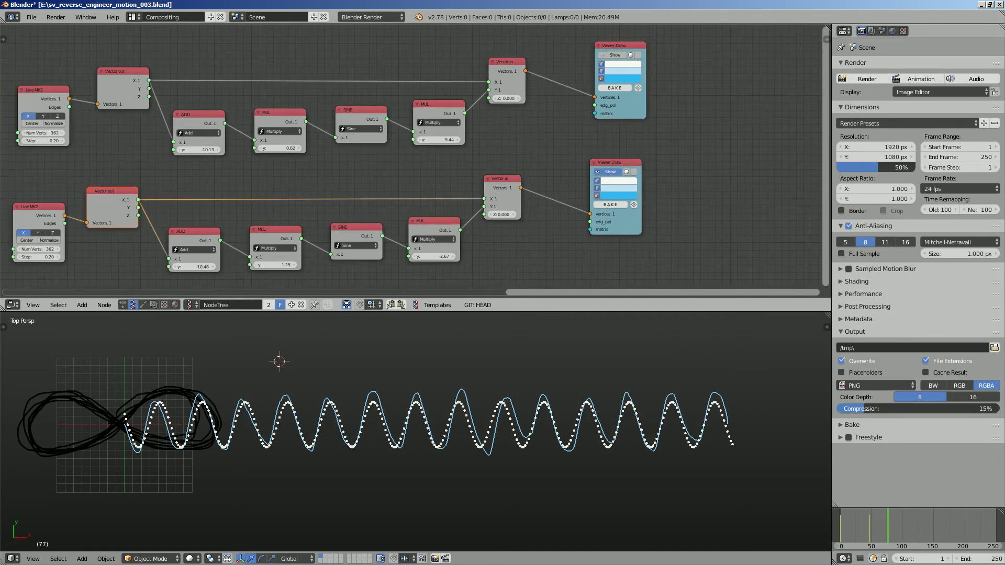
left_click(622, 163)
left_click(610, 172)
mouse_move(666, 139)
middle_mouse_down()
mouse_move(528, 132)
mouse_move(550, 158)
middle_mouse_up()
key("ctrl+s")
left_click(555, 133)
scroll(575, 138, "up", 3)
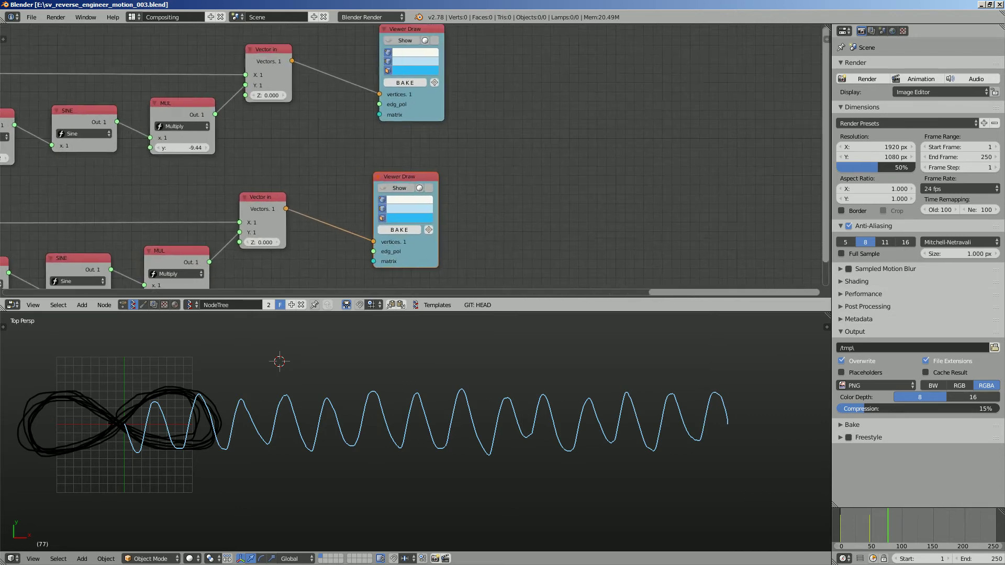
left_click_drag(305, 205, 316, 202)
key("ctrl+s")
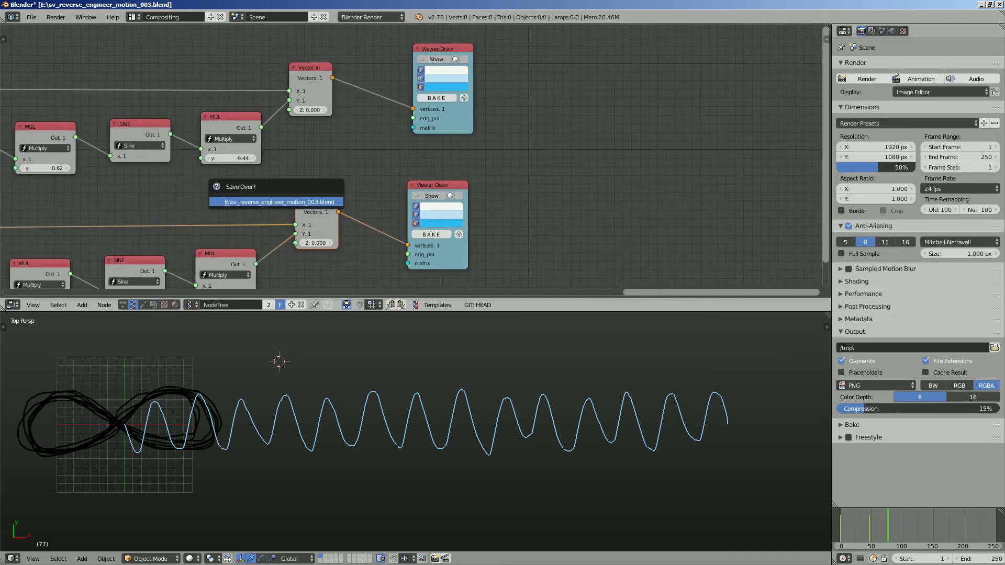
left_click(316, 202)
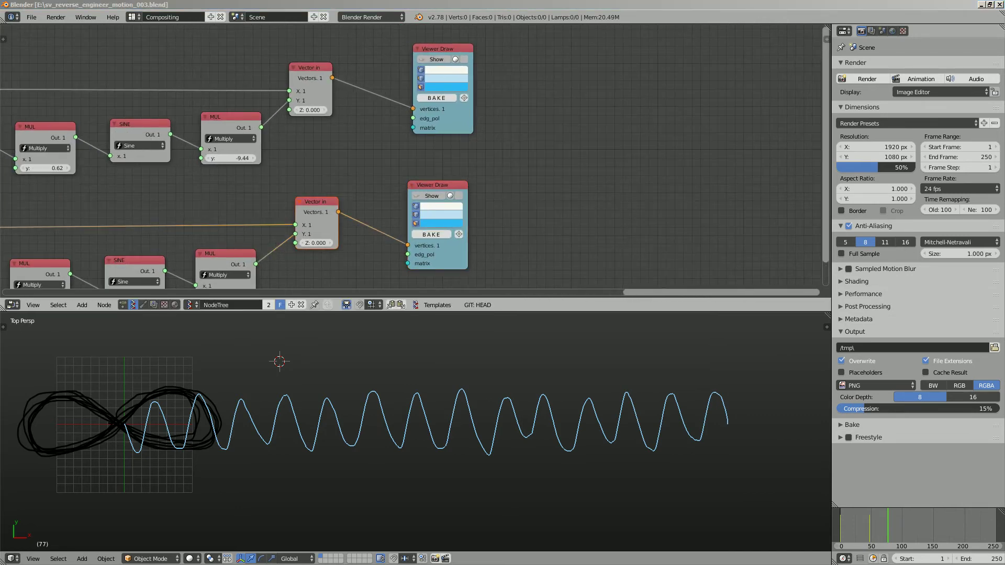
Duplicate the Vector in node beside the chains and feed its X from the upper and Y from the lower final Multiply
middle_click_drag(377, 162, 302, 166)
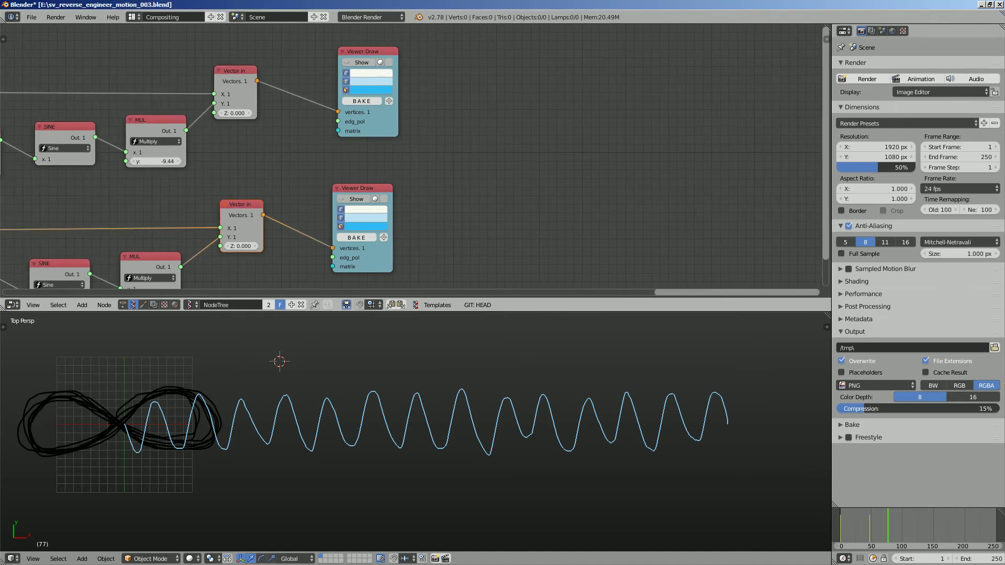
key("shift+d")
left_click(541, 147)
middle_click_drag(541, 147, 609, 136)
scroll(608, 136, "up", 1)
scroll(608, 136, "down", 1)
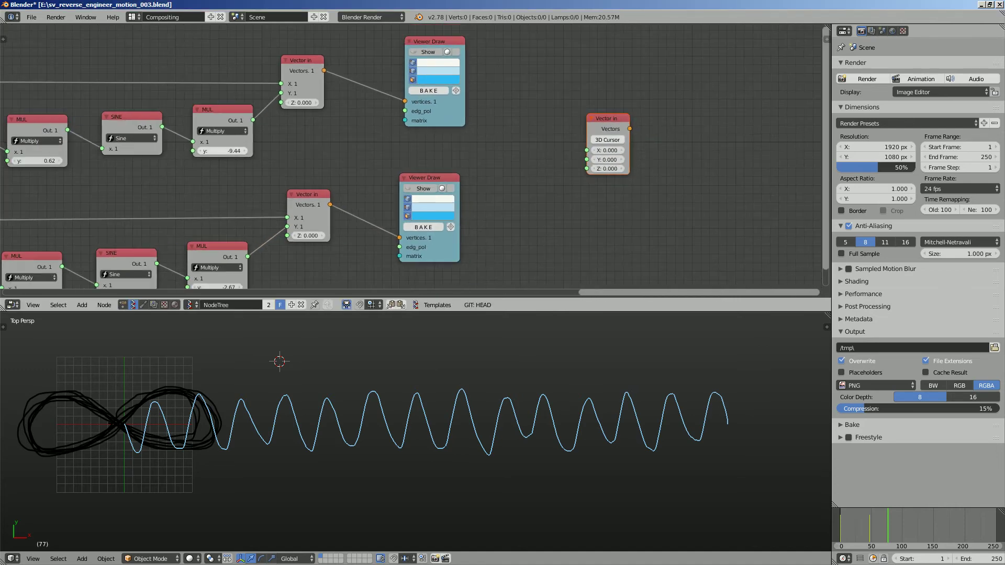
scroll(411, 160, "up", 1)
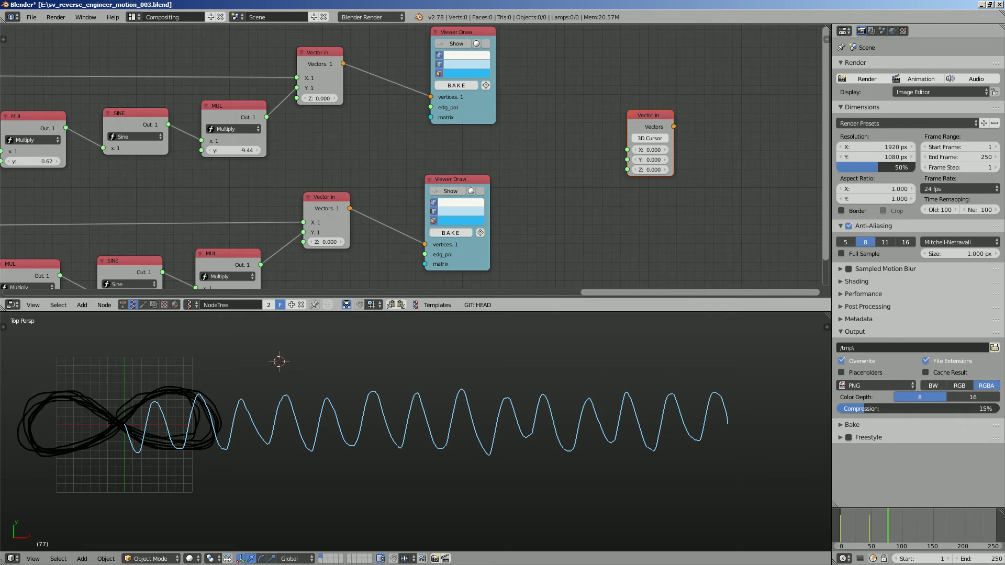
left_click_drag(266, 117, 627, 140)
left_click_drag(261, 265, 627, 150)
Add a copy of the Viewer Draw node with its output shown and connect the combined Vector in to its vertices
middle_click_drag(627, 150, 445, 192)
key("shift+d")
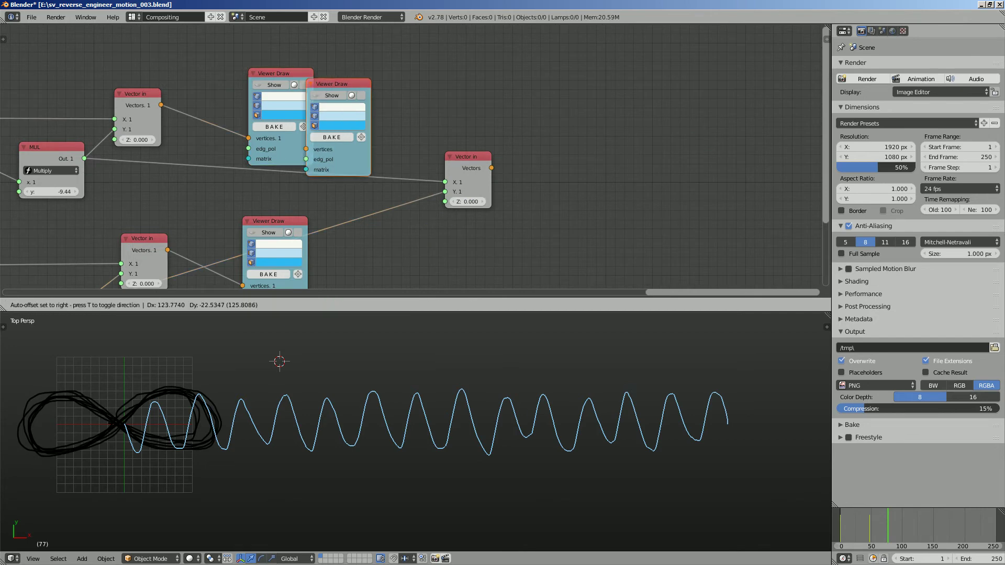
left_click_drag(492, 168, 531, 191)
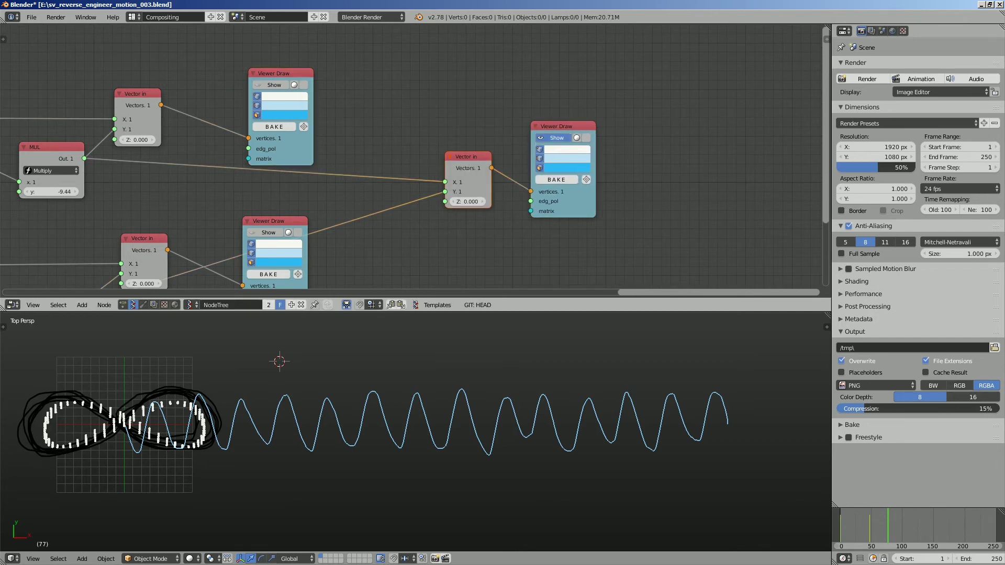
Examine how the combined sine wave points compare with the hand-drawn figure-eight strokes in the viewport
scroll(414, 431, "up", 4)
middle_click_drag(414, 432, 538, 428, "shift")
middle_click_drag(356, 172, 475, 150)
scroll(475, 150, "down", 2)
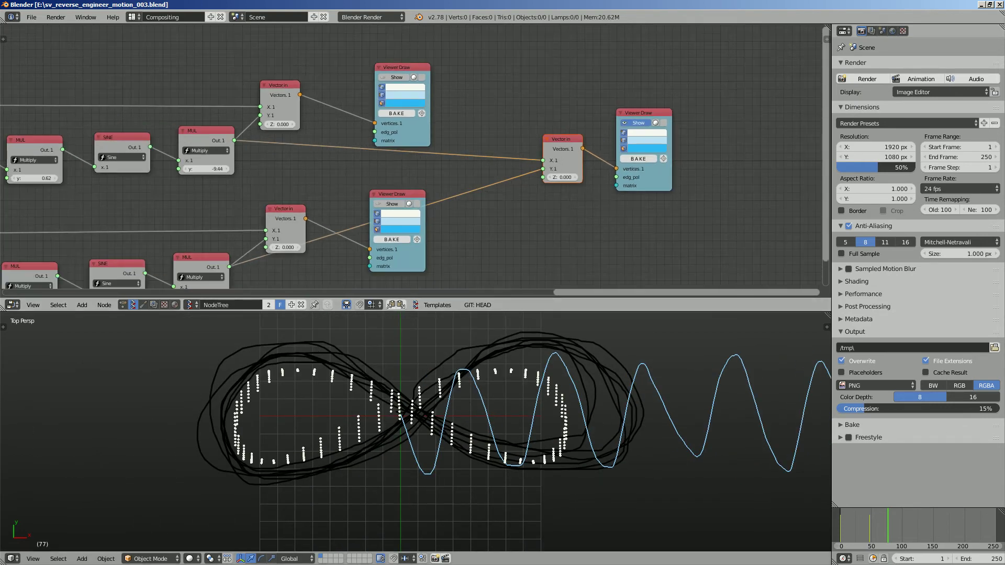
scroll(416, 432, "down", 2)
scroll(413, 432, "up", 1)
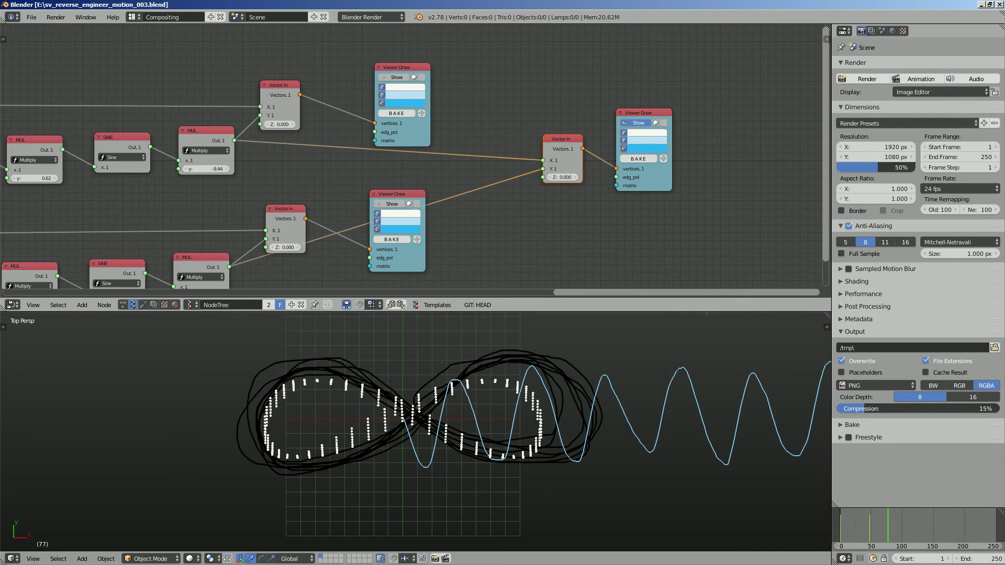
scroll(413, 432, "up", 2)
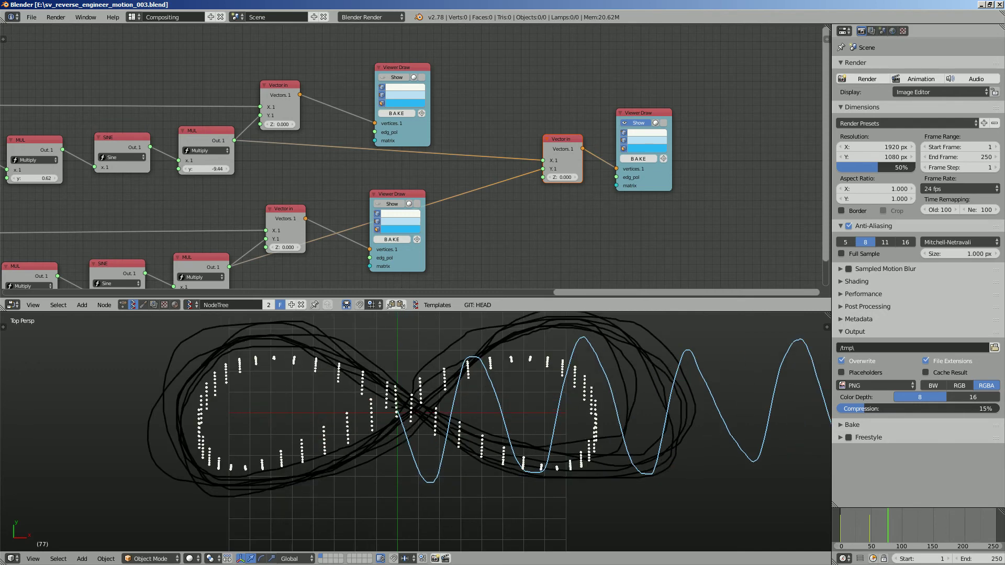
scroll(413, 432, "down", 1)
middle_click_drag(414, 425, 414, 432, "shift")
Set the lower chain's last Multiply to -3.19 and its first Multiply to 1.24
middle_click_drag(366, 193, 458, 156)
scroll(459, 156, "down", 1)
middle_click_drag(341, 157, 473, 164)
scroll(473, 163, "up", 1)
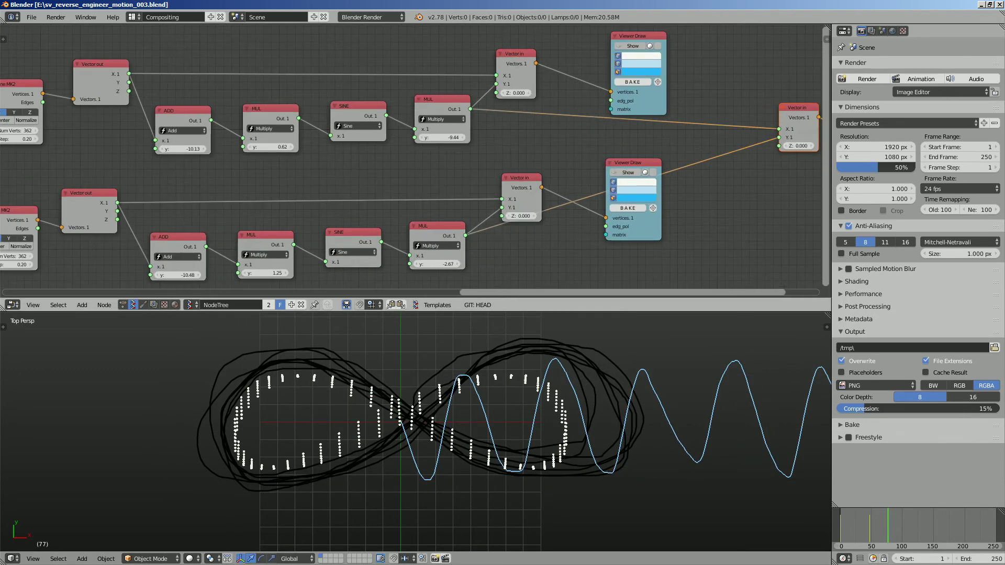
left_click_drag(437, 264, 409, 263)
mouse_move(265, 273)
left_mouse_down("shift")
mouse_move(276, 273)
mouse_move(268, 273)
left_mouse_up("shift")
middle_click_drag(366, 208, 400, 163)
scroll(401, 163, "up", 4)
left_click_drag(264, 252, 264, 252)
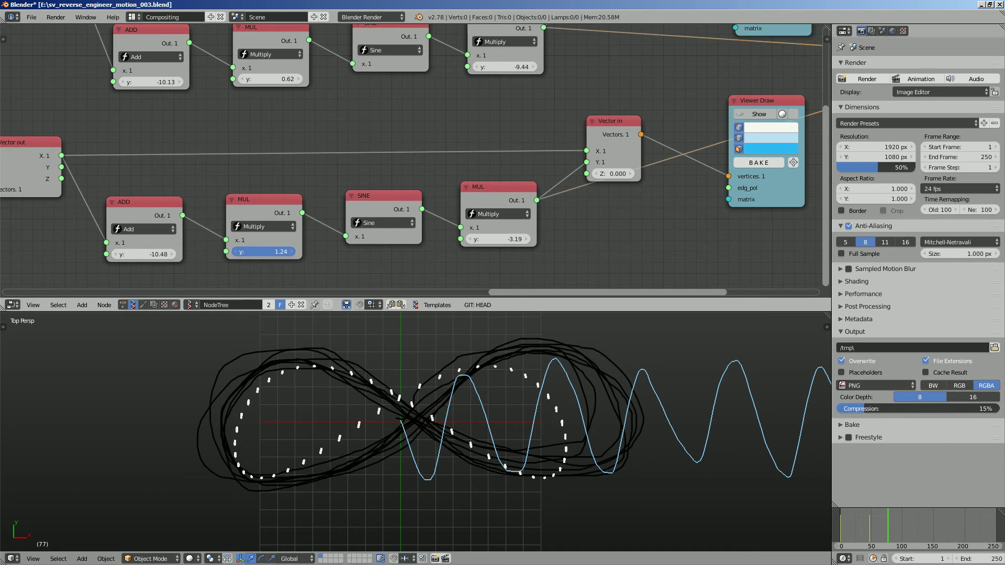
Fine-tune the first Multiply of the upper sine chain to 0.62
middle_click_drag(272, 194, 304, 247)
left_click_drag(303, 132, 302, 133, "shift")
middle_click_drag(283, 137, 309, 153)
scroll(309, 153, "up", 5)
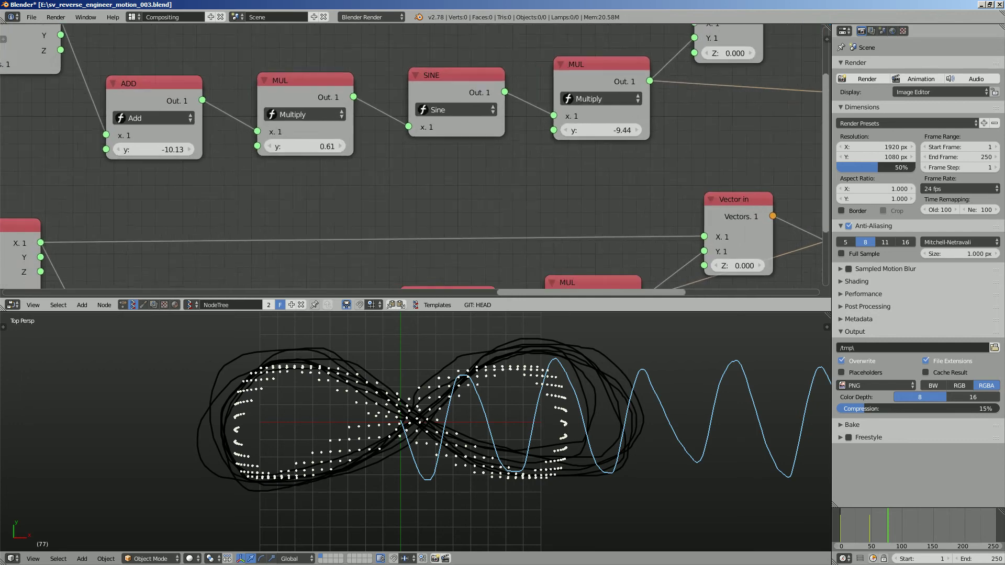
left_click_drag(302, 145, 288, 144)
middle_click_drag(287, 146, 328, 157)
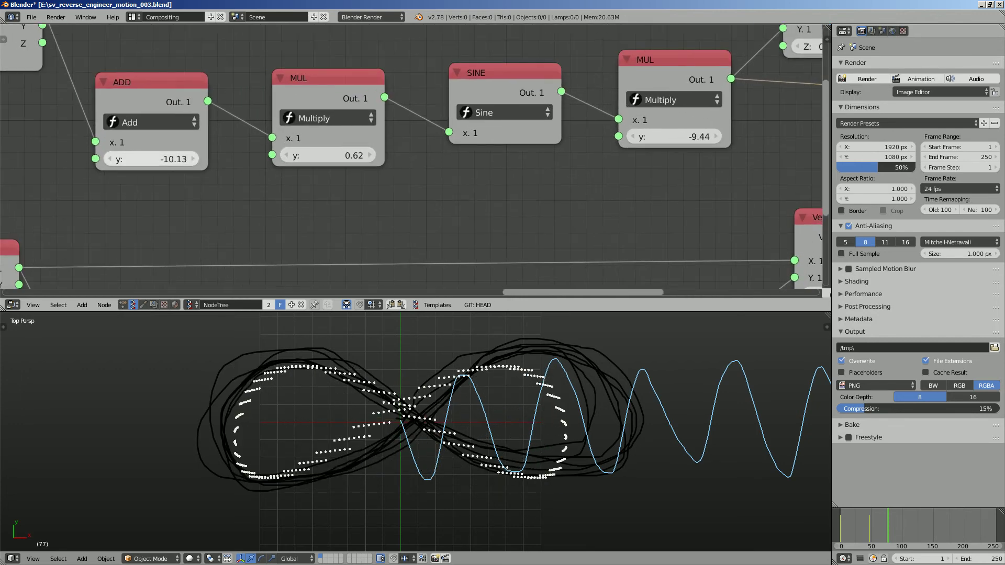
Set the upper chain's Add to -10.37 and its last Multiply to -10.61
mouse_move(152, 159)
left_mouse_down()
mouse_move(137, 159)
mouse_move(149, 159)
left_mouse_up()
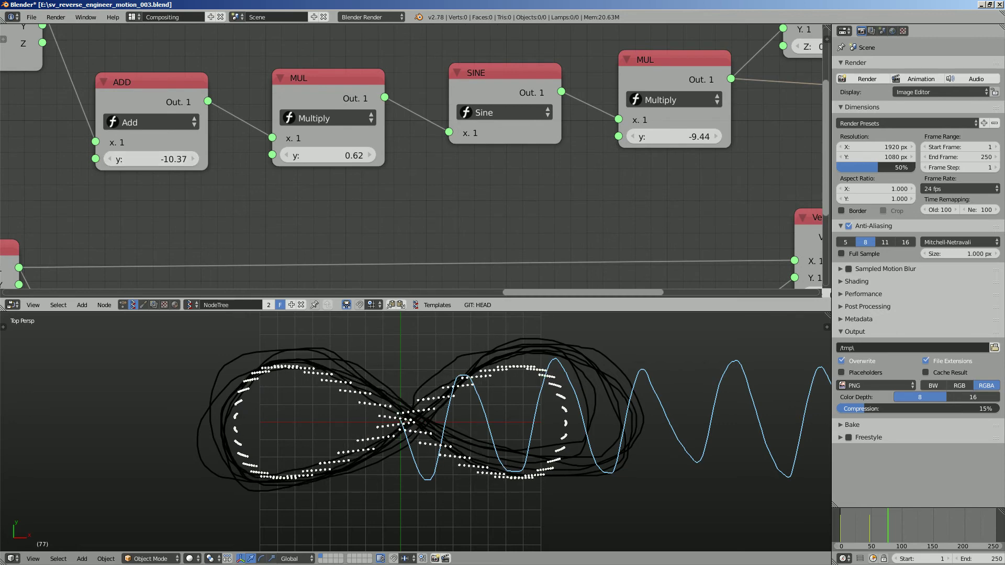
middle_click_drag(149, 159, 95, 168)
left_click_drag(620, 147, 607, 147)
middle_click_drag(607, 147, 692, 114)
scroll(502, 108, "down", 5)
Set the lower chain's Add to -10.51 and fine-tune its first Multiply to 1.23 so the figure-eight points line up
middle_click_drag(387, 209, 457, 165)
scroll(456, 165, "up", 1)
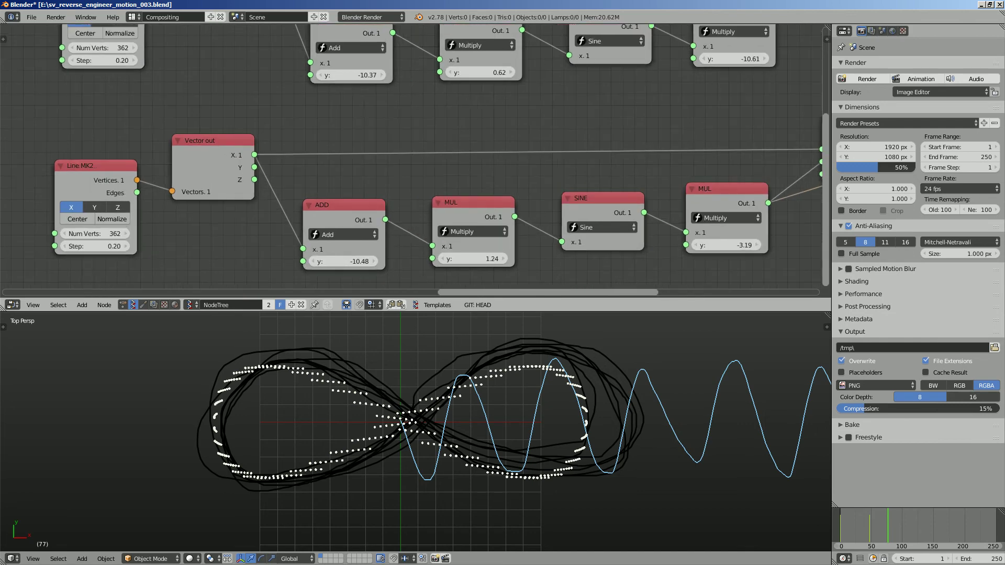
left_click_drag(342, 261, 344, 261)
left_click_drag(472, 258, 472, 259)
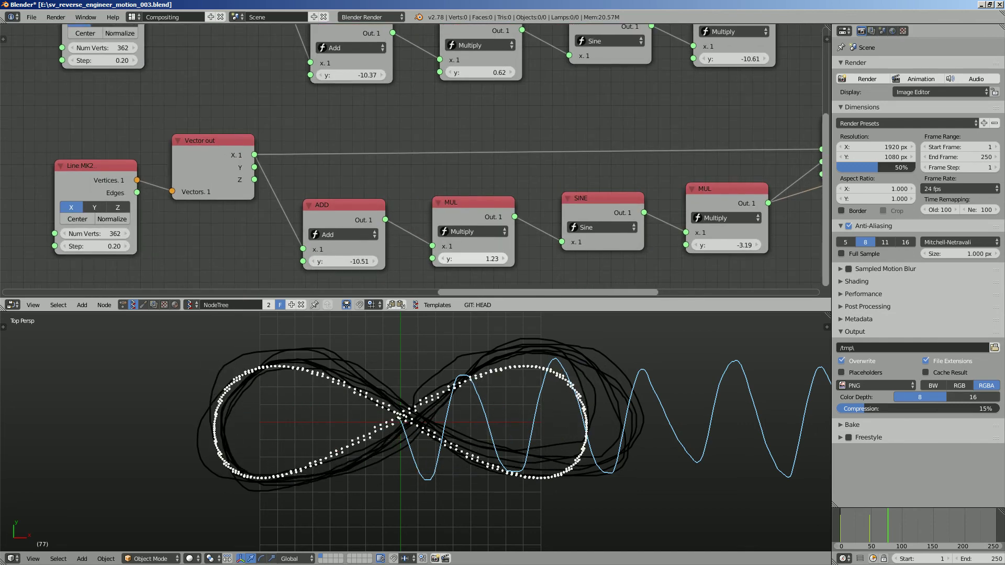
left_click(472, 258)
key("Return")
scroll(473, 259, "up", 2)
middle_click_drag(473, 251, 448, 218)
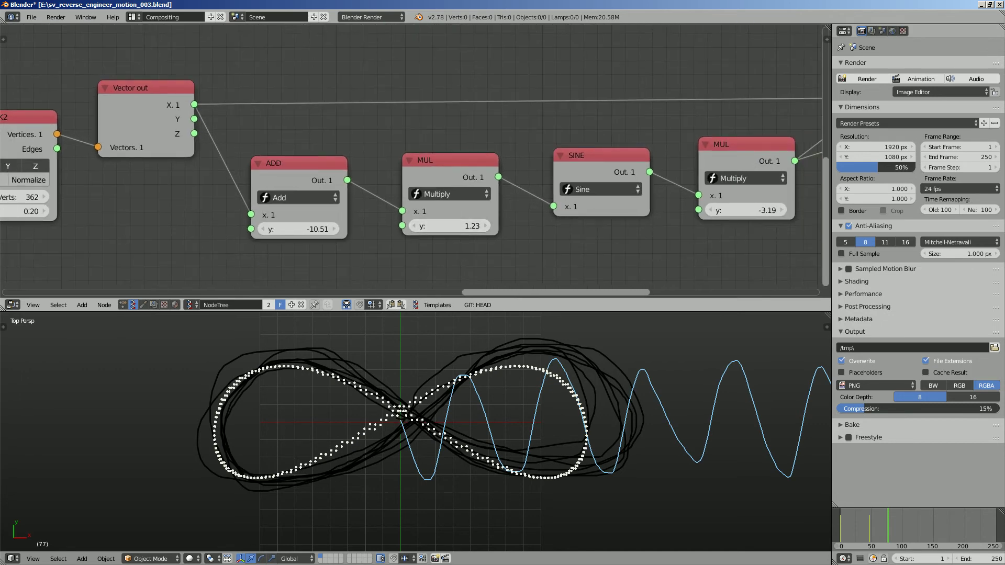
scroll(429, 199, "up", 1)
scroll(460, 408, "up", 1)
middle_click_drag(460, 388, 469, 408, "shift")
left_click_drag(453, 232, 454, 232, "shift")
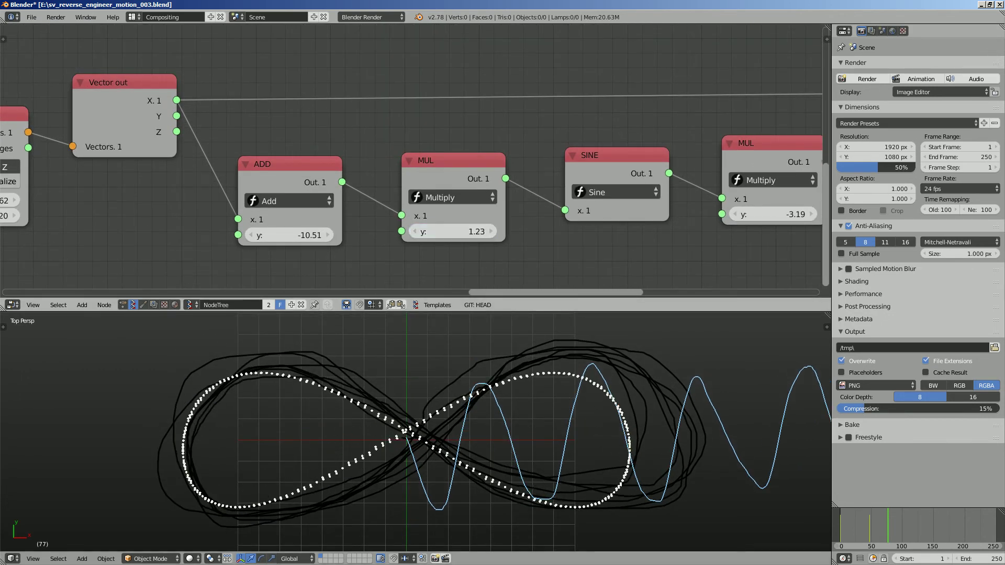
Set the lower chain's last Multiply to -4.14 and save the file over the existing one
middle_click_drag(555, 240, 415, 235)
left_click_drag(633, 209, 614, 208)
scroll(615, 208, "down", 1)
middle_click_drag(614, 208, 509, 247)
key("ctrl+s")
key("Return")
scroll(531, 424, "down", 2)
middle_click_drag(531, 424, 444, 407, "shift")
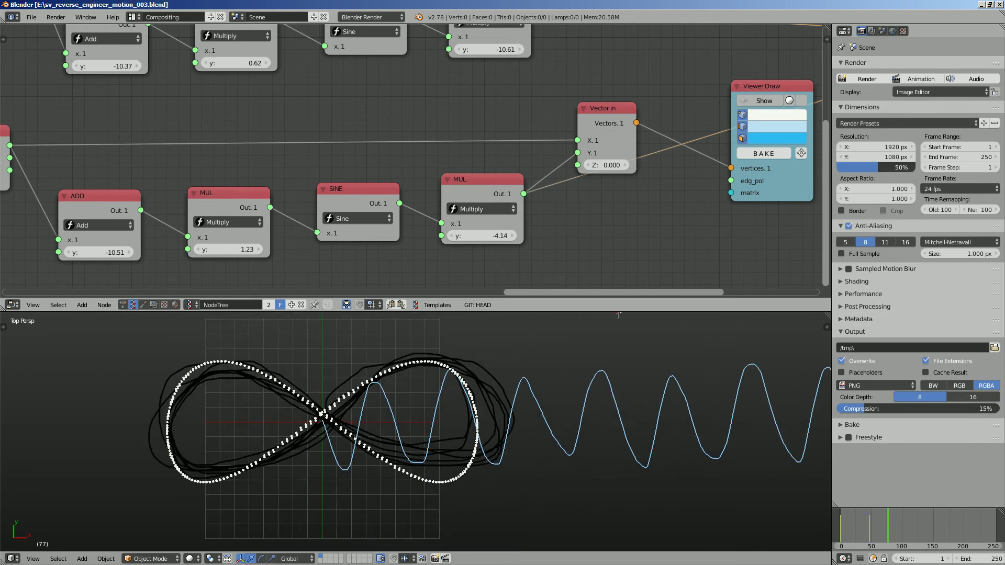
scroll(444, 408, "down", 3)
key("ctrl+s")
key("Return")
Toggle the combined curve's Viewer Draw output to compare the generated points with the hand-drawn strokes
mouse_move(523, 157)
middle_mouse_down()
mouse_move(384, 201)
mouse_move(433, 172)
mouse_move(323, 199)
mouse_move(438, 205)
middle_mouse_up()
scroll(385, 201, "down", 2)
scroll(322, 199, "down", 3)
scroll(335, 199, "down", 2)
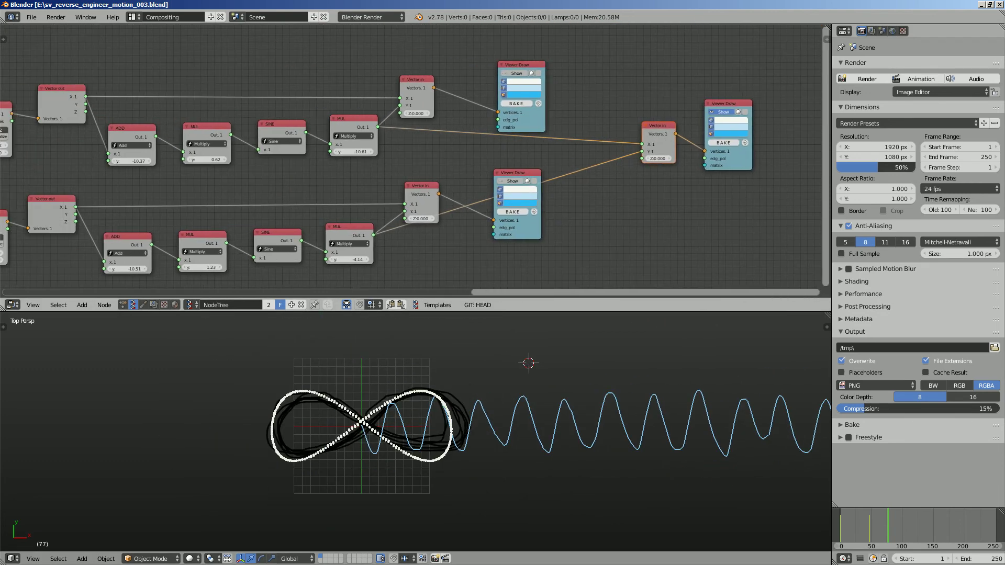
left_click(723, 112)
left_click(723, 112)
left_click(723, 112)
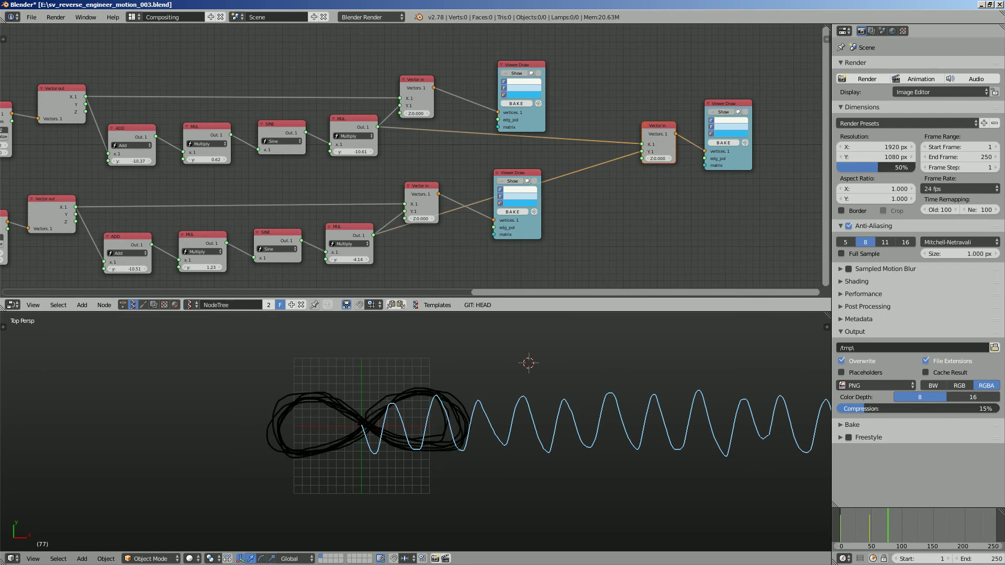
Hide the blue plot and show the combined curve's Viewer Draw output over the hand-drawn strokes
mouse_move(523, 157)
middle_mouse_down()
mouse_move(733, 151)
mouse_move(170, 182)
middle_mouse_up()
left_click(159, 191)
left_click(544, 119)
left_click(543, 120)
left_click(543, 120)
scroll(618, 314, "up", 3)
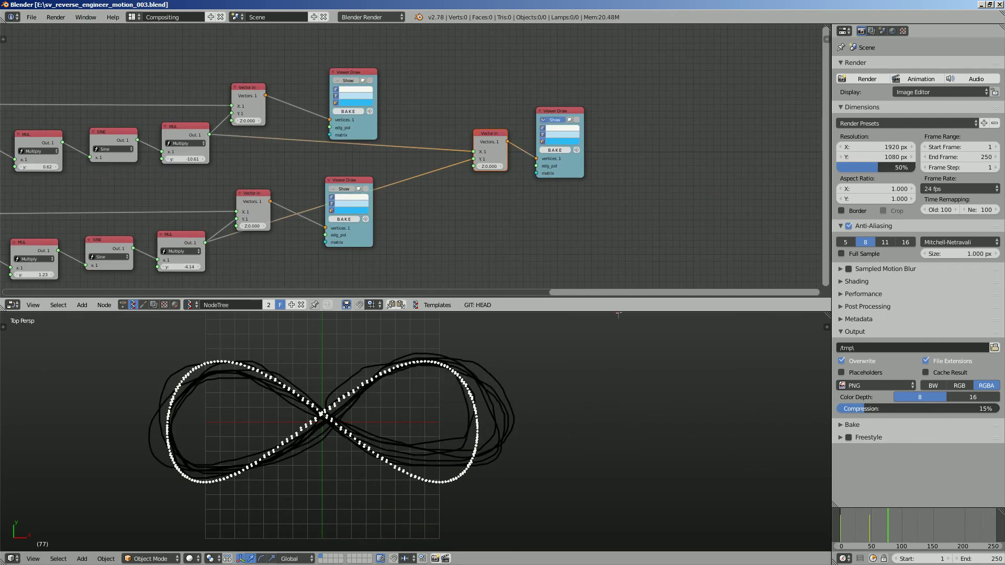
scroll(618, 313, "up", 2)
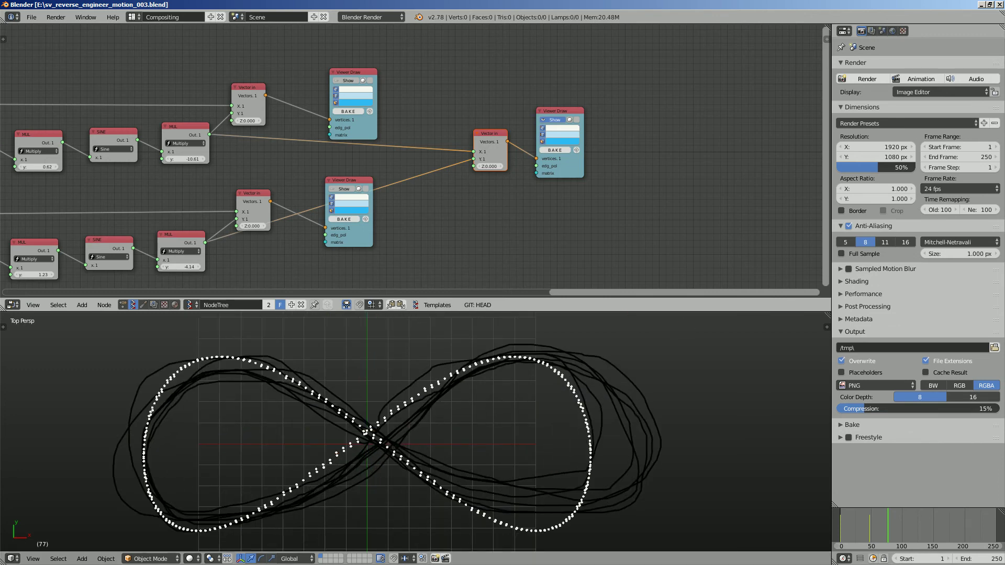
Move the combined curve's Viewer Draw node well away from its Vector In node to free space between them
left_click_drag(556, 110, 636, 111)
scroll(617, 157, "down", 3)
mouse_move(617, 157)
middle_mouse_down()
mouse_move(701, 137)
mouse_move(513, 133)
middle_mouse_up()
scroll(513, 133, "up", 1)
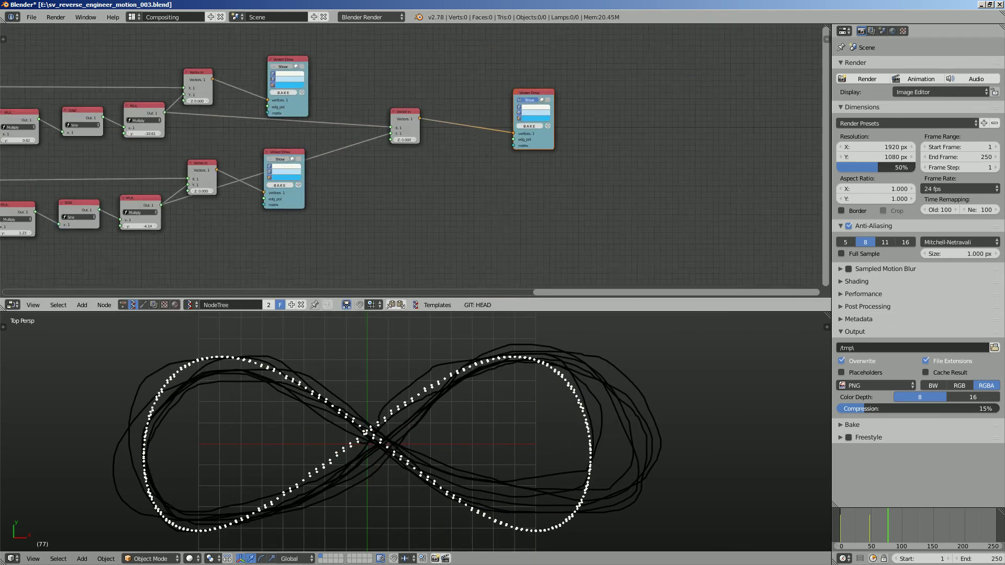
scroll(420, 149, "up", 1)
middle_click_drag(657, 131, 562, 136)
scroll(564, 137, "up", 3)
left_click_drag(413, 86, 459, 89)
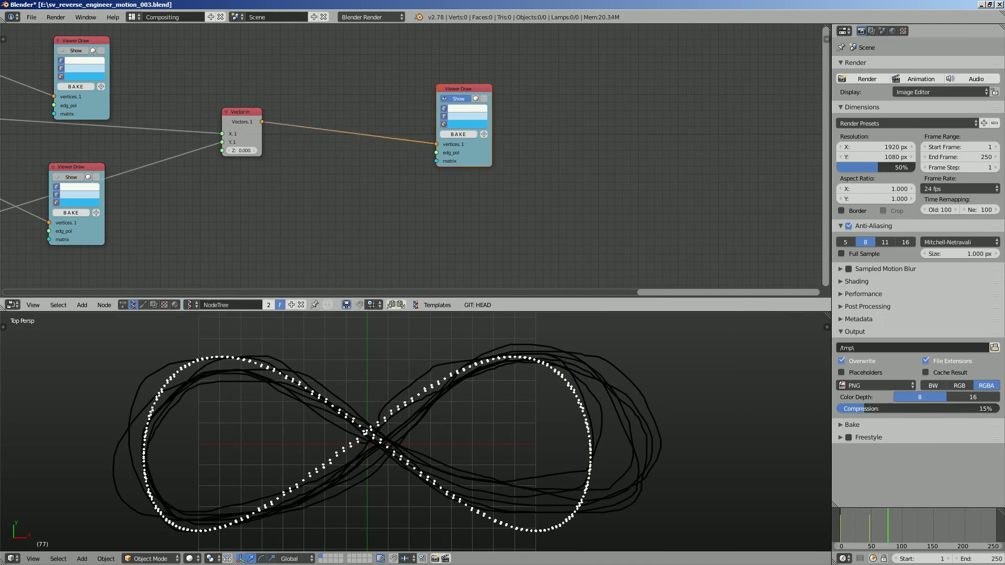
Set Num Verts to 500 on both the upper and lower Line MK2 nodes
scroll(318, 150, "up", 1)
middle_click_drag(318, 150, 734, 173)
scroll(321, 157, "down", 2)
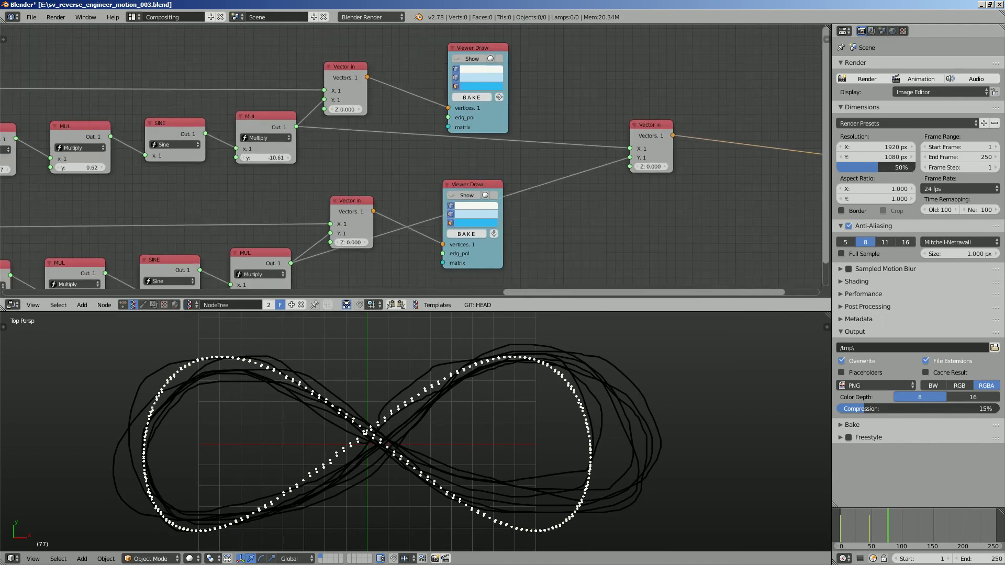
middle_click_drag(270, 172, 732, 166)
scroll(415, 172, "up", 3)
scroll(415, 171, "up", 1)
middle_click_drag(415, 172, 412, 122)
scroll(314, 139, "down", 1)
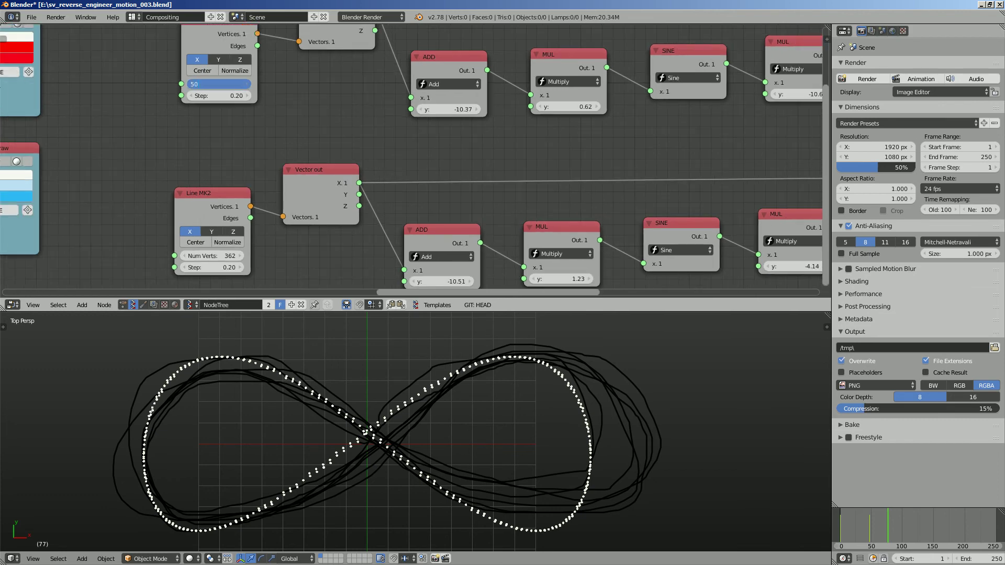
type("0")
key("Return")
left_click(211, 256)
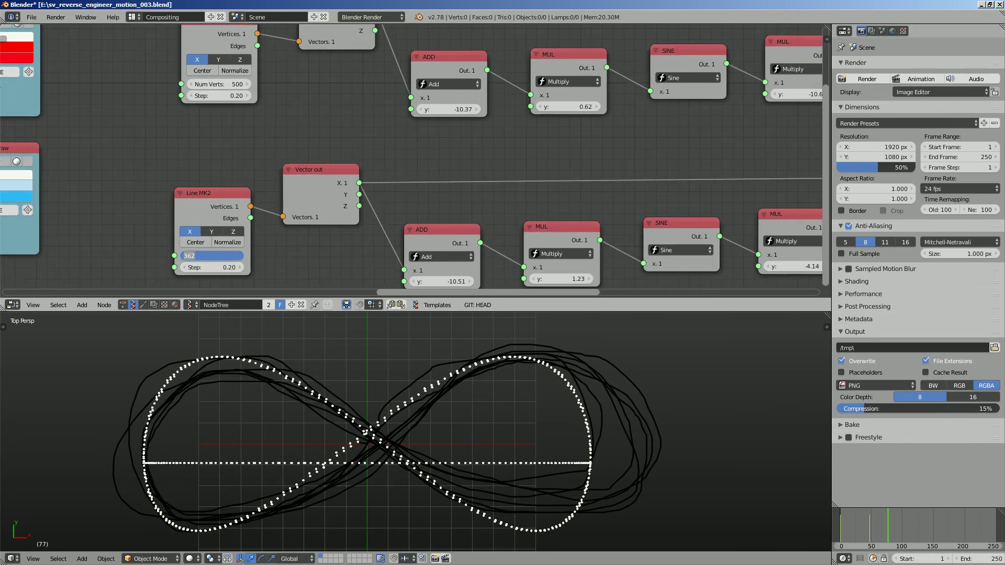
key("Return")
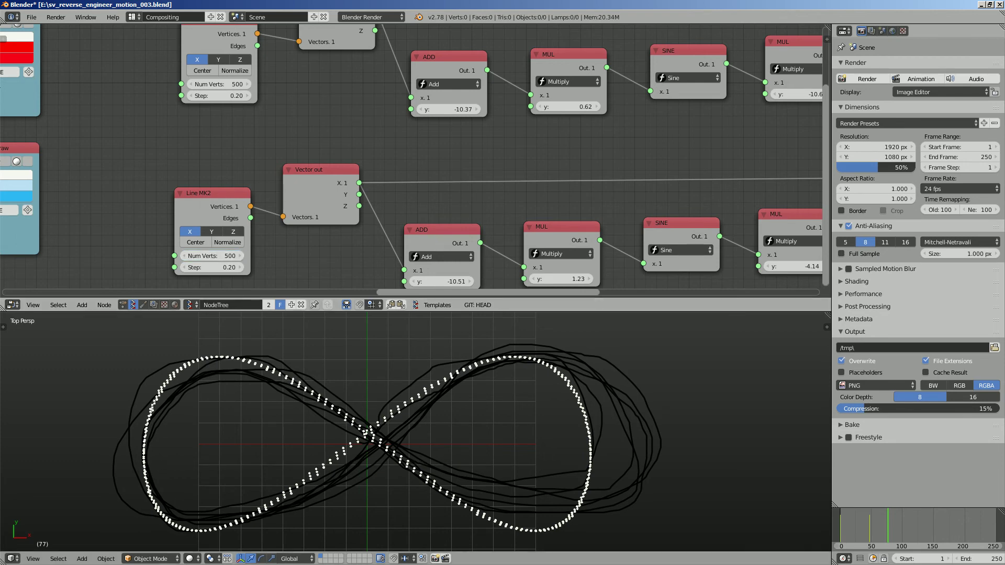
Bring the combined curve's Vector In and Viewer Draw nodes into view and save over the existing file
scroll(384, 440, "down", 2)
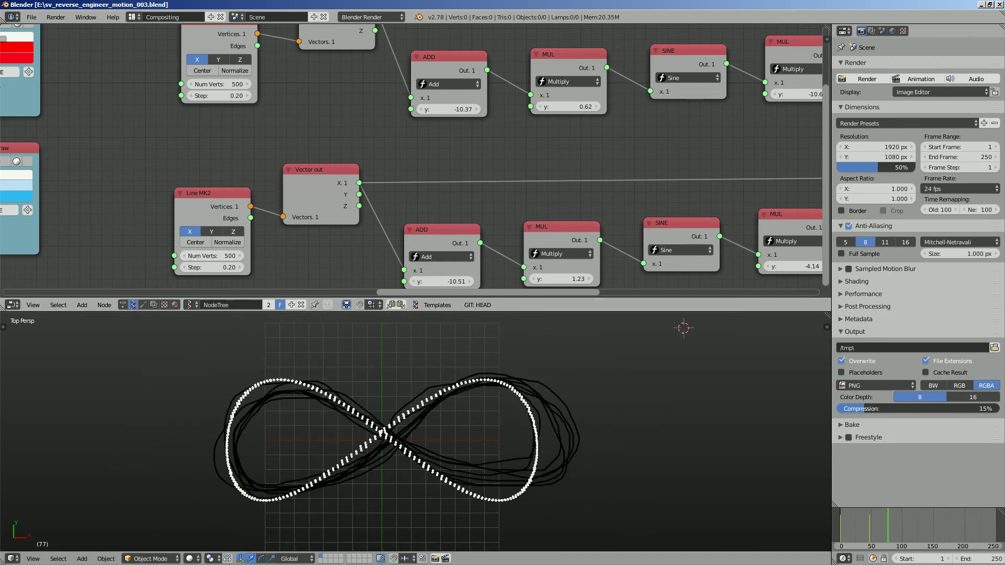
scroll(338, 157, "down", 3)
middle_click_drag(732, 141, 142, 156)
scroll(567, 137, "up", 4)
mouse_move(568, 137)
middle_mouse_down()
mouse_move(433, 174)
mouse_move(232, 167)
middle_mouse_up()
key("ctrl+s")
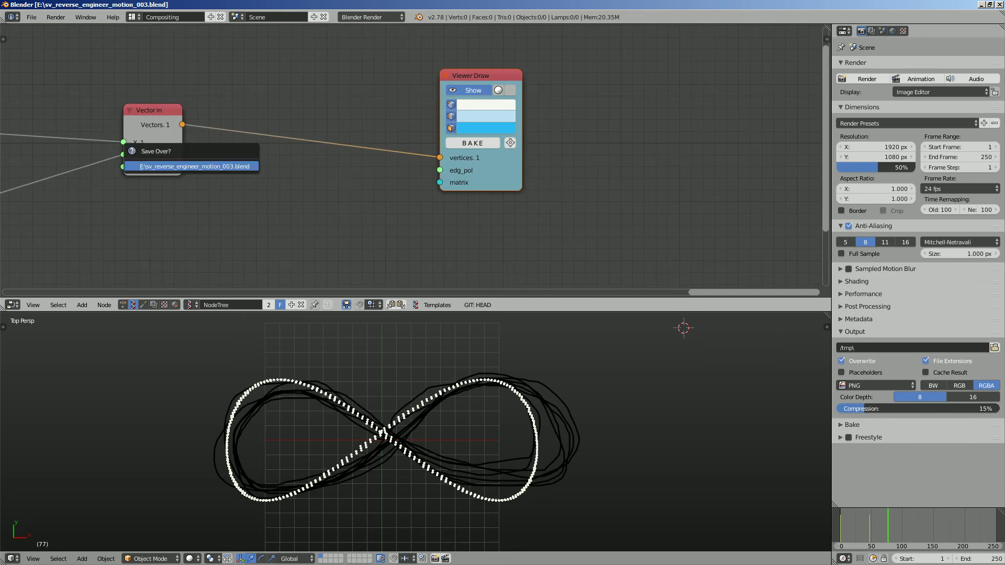
left_click(232, 167)
Nudge the combined curve's Viewer Draw and reroute the incoming vectors from its vertices socket to its matrix socket
key("g")
left_click(256, 159)
mouse_move(463, 150)
left_mouse_down()
mouse_move(453, 168)
mouse_move(464, 175)
left_mouse_up()
scroll(410, 154, "up", 2)
Add a List Item node and insert it on the link between the combined Vector In and Viewer Draw's matrix socket
key("alt+space")
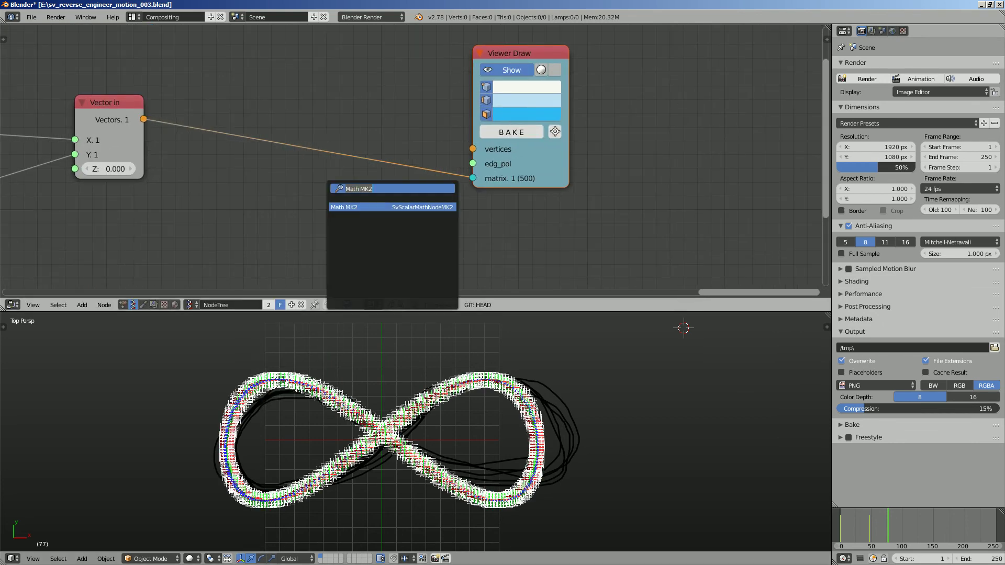
type("list item")
key("Return")
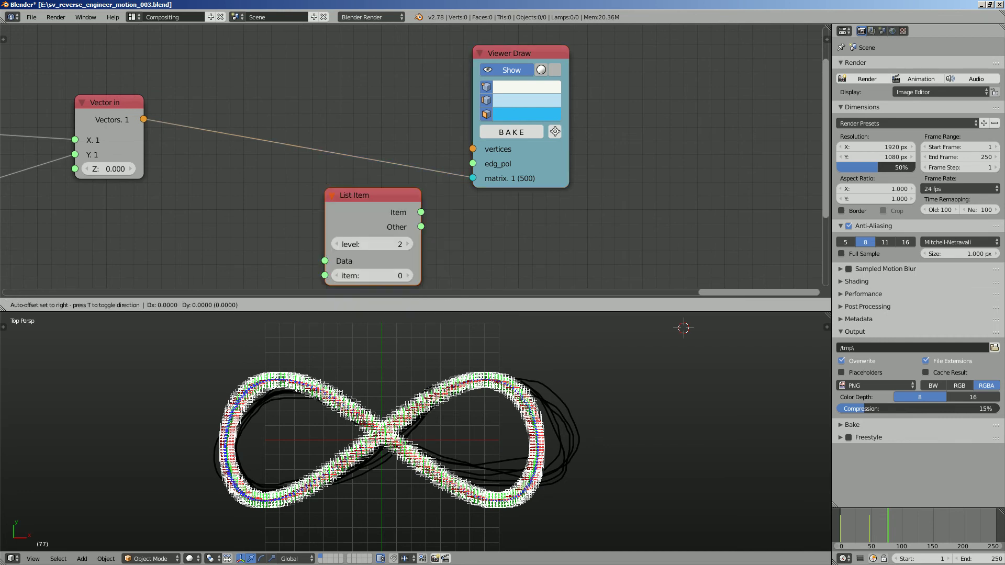
left_click(306, 221)
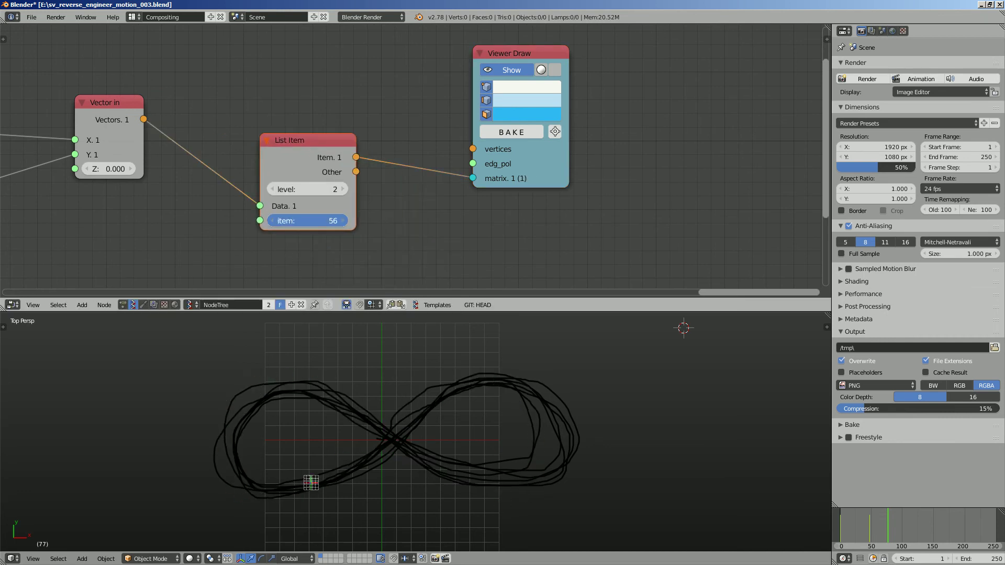
Scrub the List Item's item index through the curve to 339 and reposition the List Item and Viewer Draw nodes
mouse_move(307, 221)
left_mouse_down()
mouse_move(325, 221)
mouse_move(296, 221)
left_mouse_up()
left_click_drag(308, 211, 302, 237)
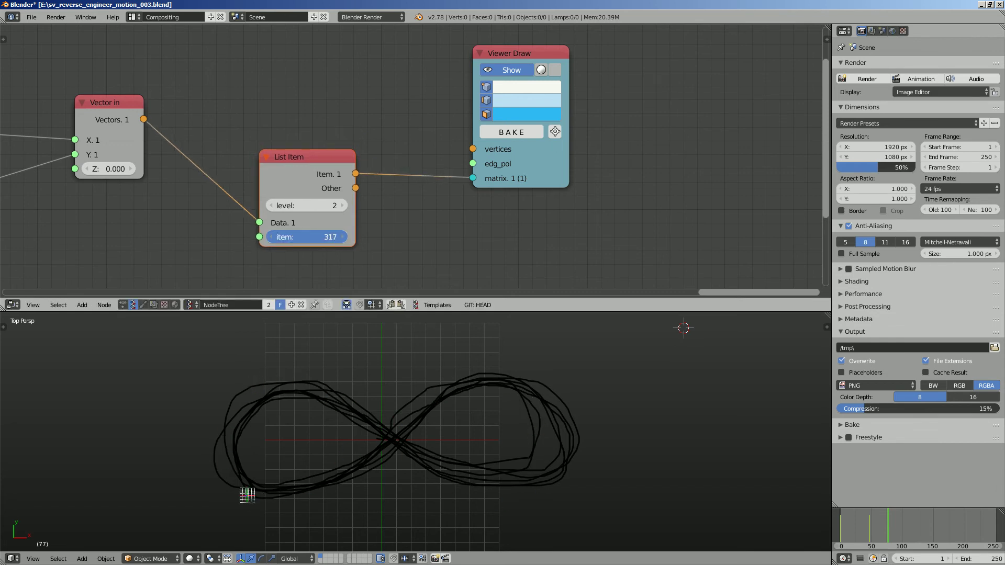
left_click_drag(307, 157, 315, 144)
left_click_drag(510, 54, 509, 40)
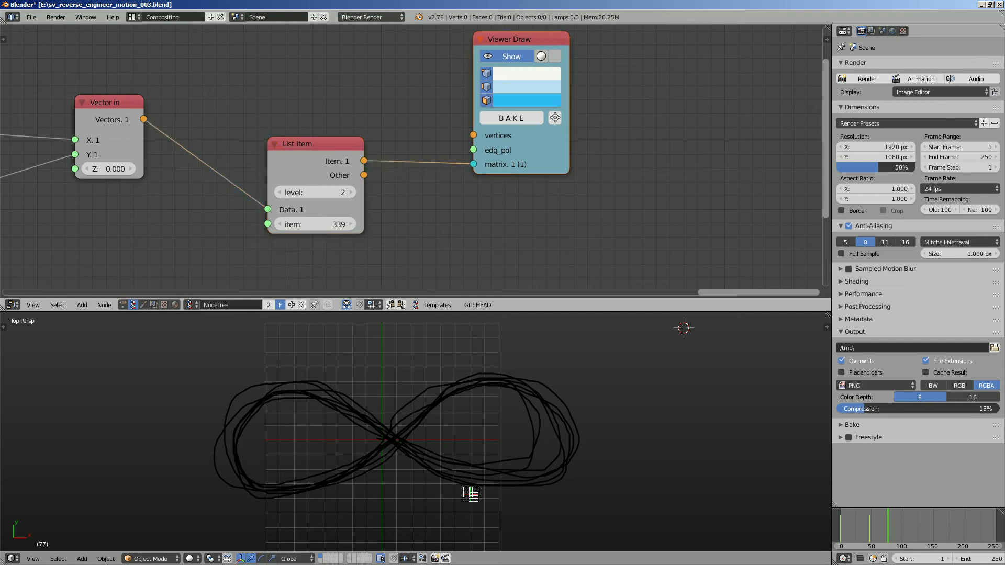
middle_click_drag(509, 40, 512, 69)
left_click_drag(314, 174, 306, 185)
Add a Box node and connect its Vers to the Viewer Draw's vertices and its Pols to edg_pol
middle_click_drag(296, 87, 296, 98)
key("shift+a")
left_click(296, 98)
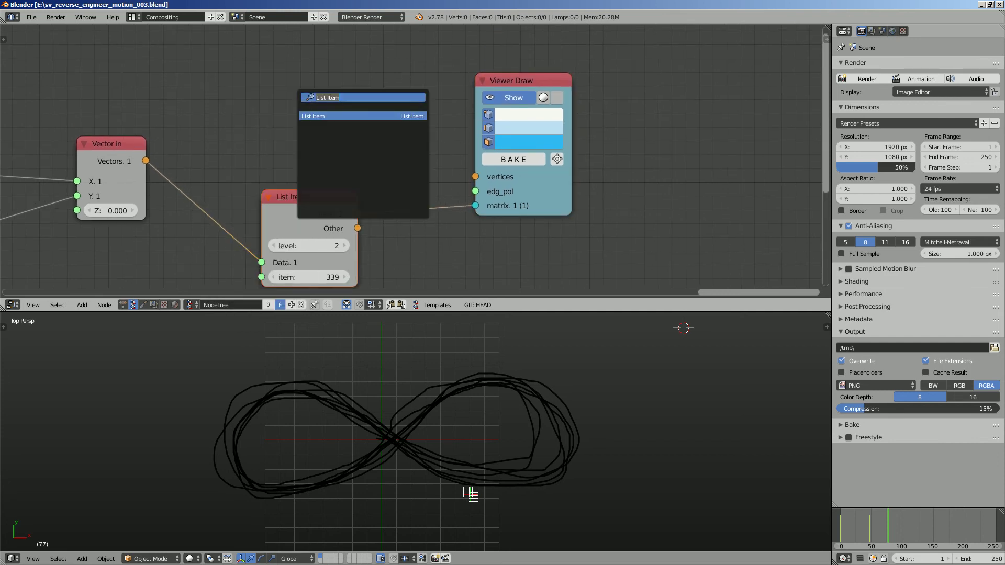
type("box")
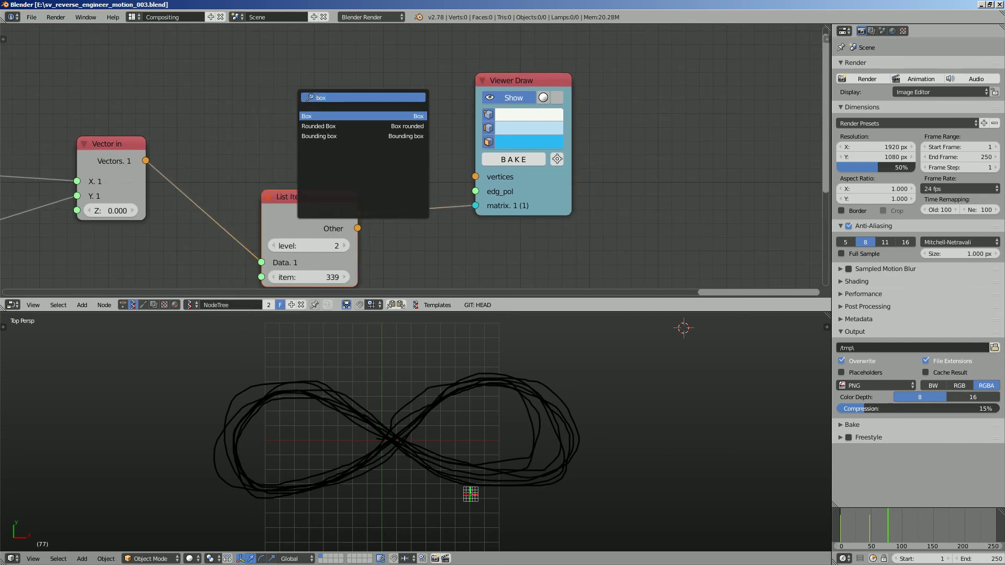
key("Return")
left_click(240, 52)
left_click_drag(336, 74, 475, 177)
left_click_drag(337, 105, 475, 191)
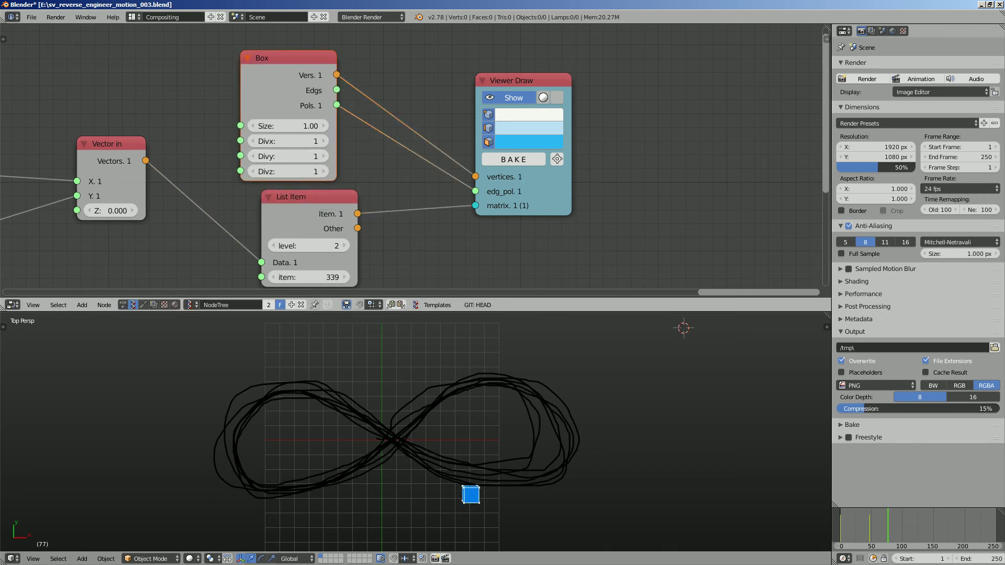
Scrub the List Item's item index to 115 to move the box along the curve, and save the file
left_click_drag(312, 261, 188, 278)
middle_click_drag(382, 262, 412, 229)
key("ctrl+s")
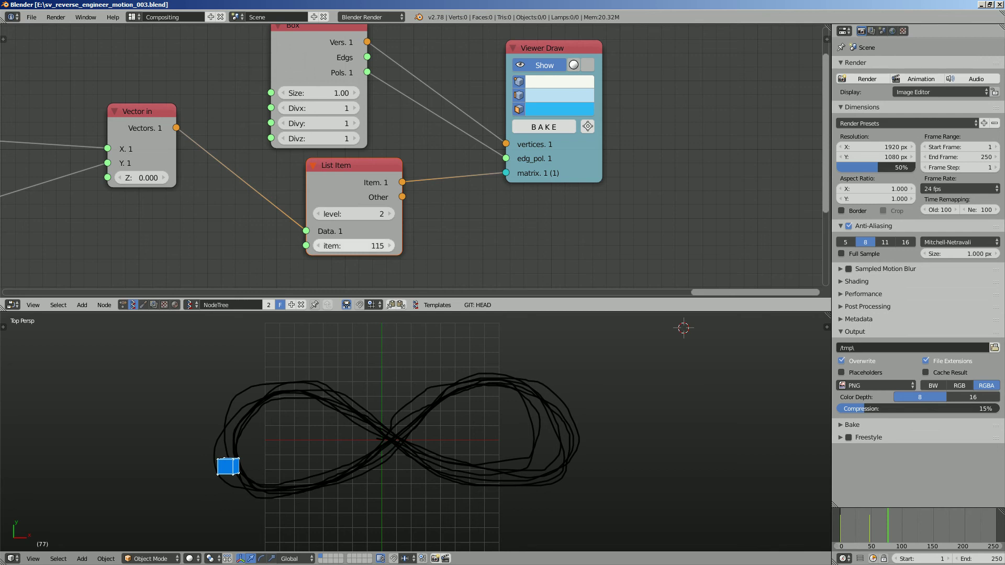
Space out the Vector In, Box, List Item and Viewer Draw nodes so the box setup is neatly arranged
middle_click_drag(377, 225, 375, 230)
left_click_drag(356, 171, 364, 181)
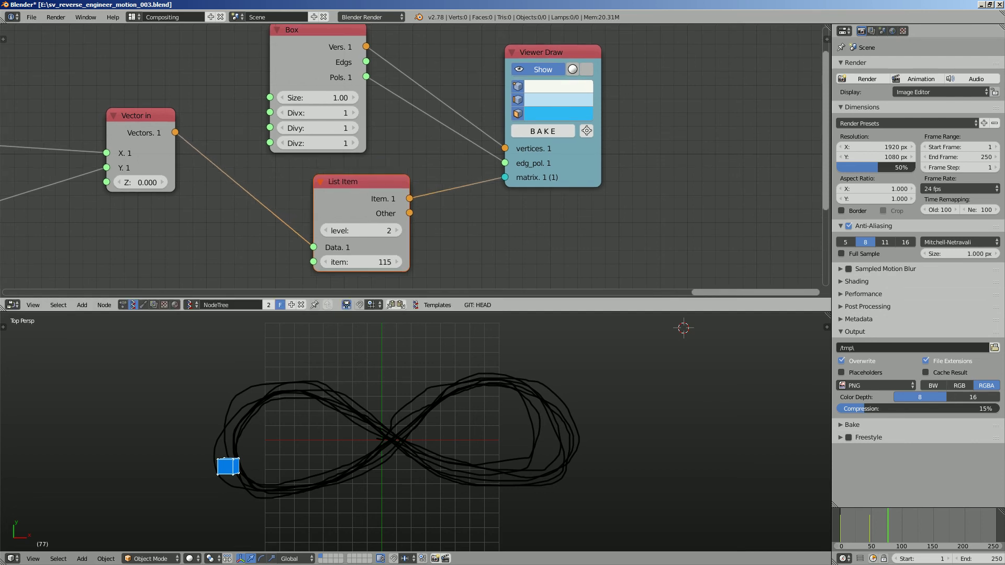
left_click_drag(549, 52, 574, 48)
left_click_drag(315, 48, 352, 54)
scroll(422, 154, "down", 2)
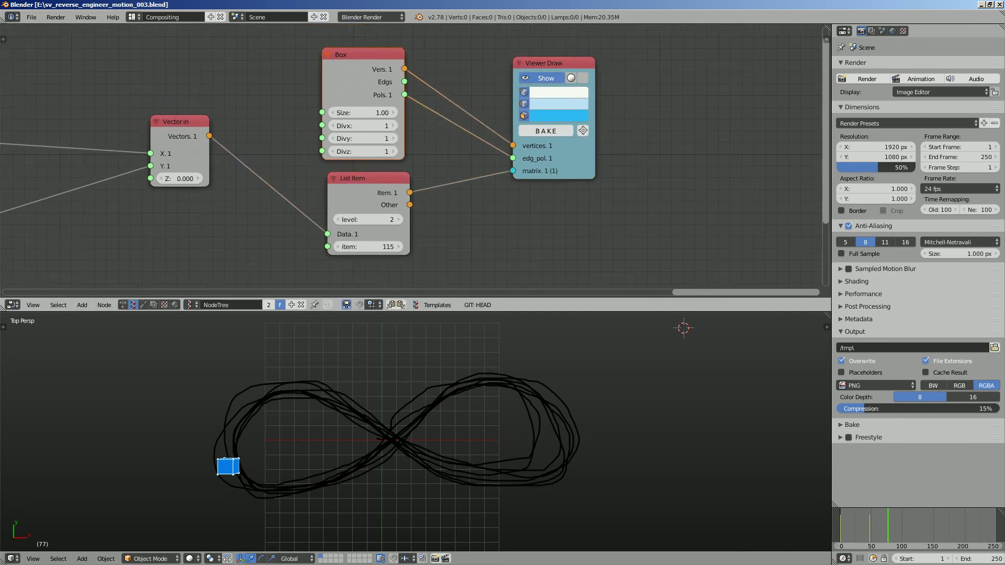
middle_click_drag(422, 155, 436, 153)
left_click_drag(194, 120, 140, 133)
middle_click_drag(142, 133, 146, 110)
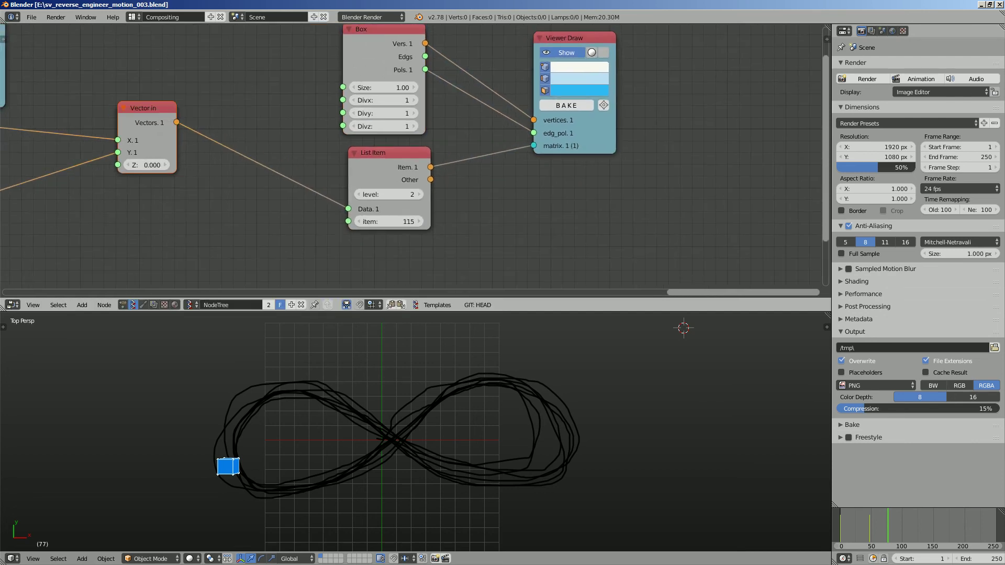
mouse_move(368, 54)
left_mouse_down()
mouse_move(369, 65)
mouse_move(380, 60)
left_mouse_up()
left_click_drag(372, 170, 374, 188)
left_click_drag(565, 39, 581, 44)
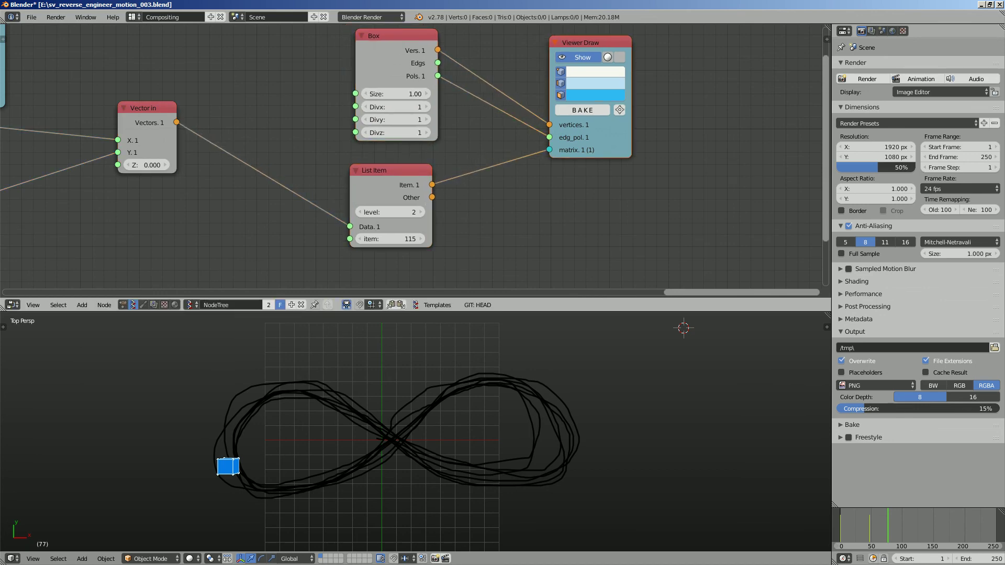
Inspect the box and strokes in the 3D view at an angle and from near the top, and save the file
middle_click_drag(418, 450, 433, 408)
left_click(33, 558)
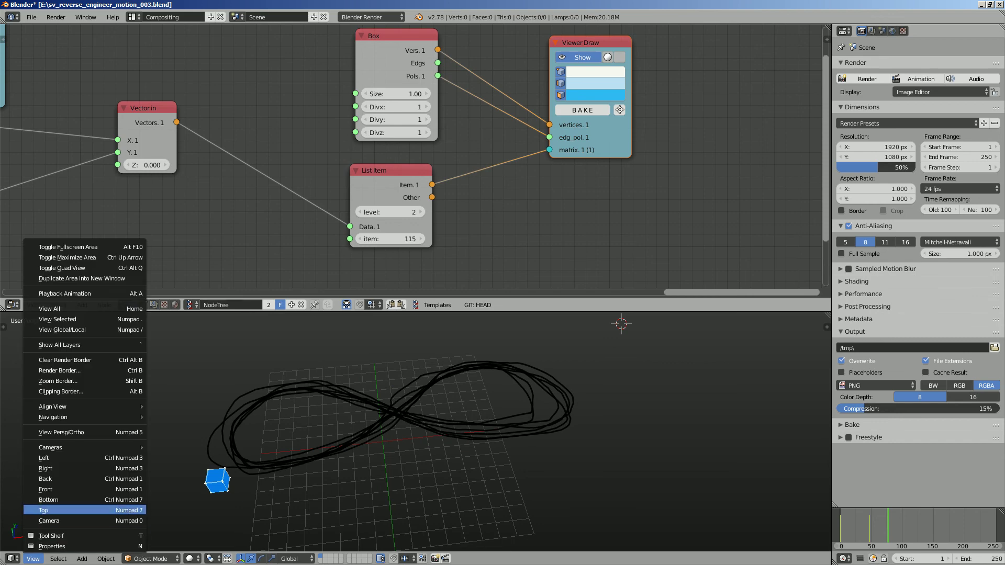
middle_click_drag(429, 408, 419, 453)
middle_click_drag(383, 406, 354, 382)
key("ctrl+s")
left_click(351, 377)
Align the List Item node beneath the Box node and save over the existing file
scroll(414, 161, "down", 2)
scroll(398, 173, "up", 1)
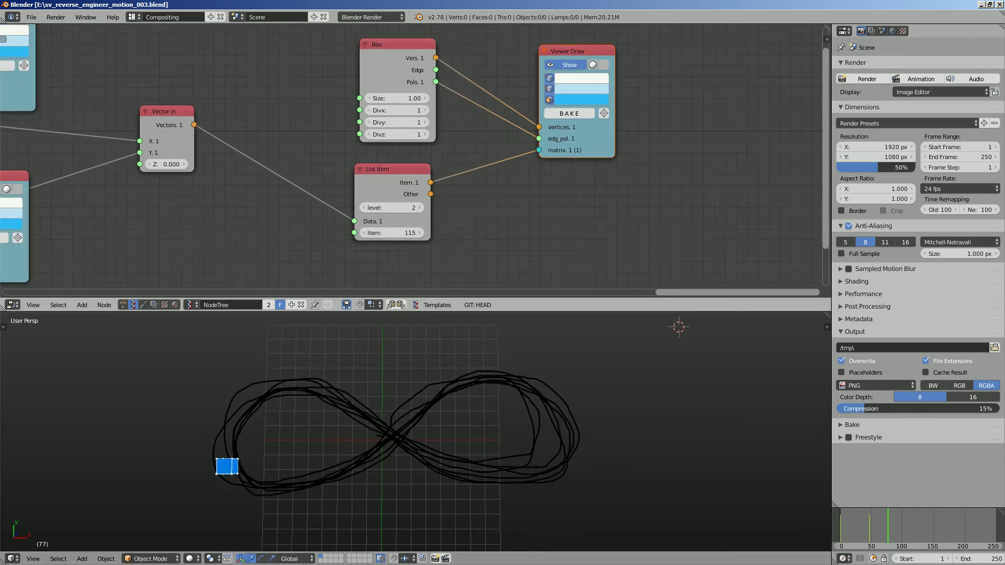
left_click_drag(386, 180, 405, 185)
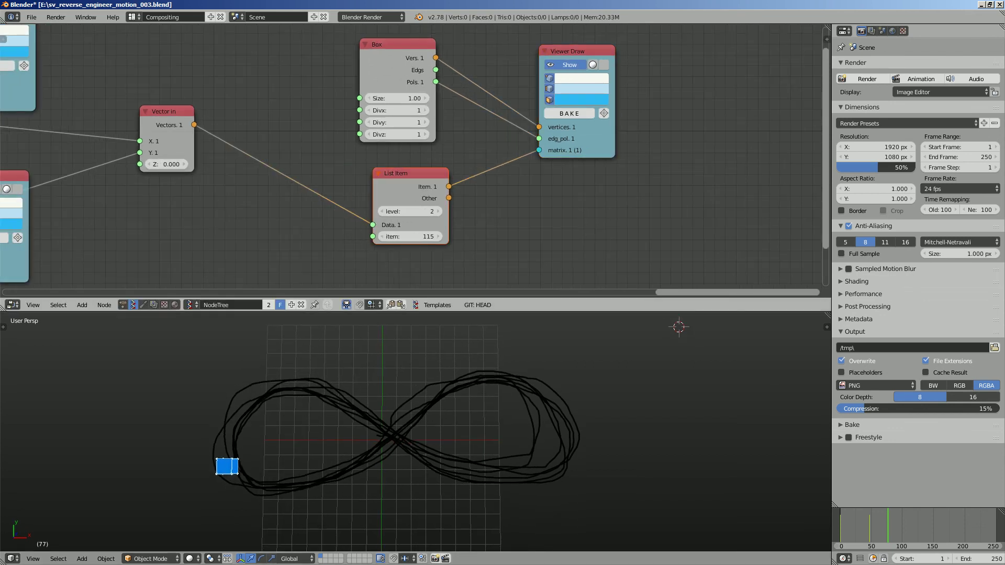
left_click_drag(411, 175, 403, 177)
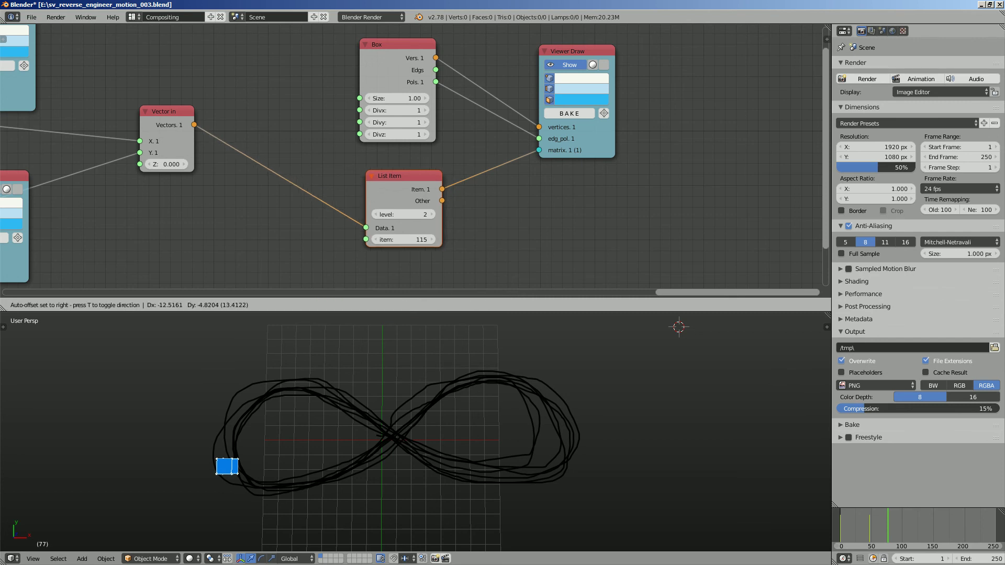
middle_click_drag(403, 177, 424, 183)
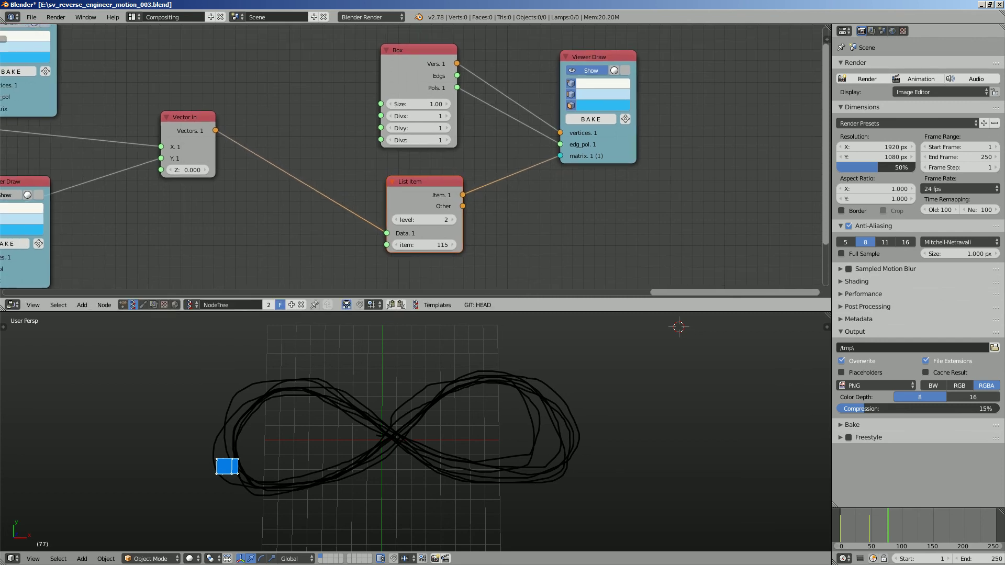
left_click_drag(397, 71, 404, 74)
key("ctrl+s")
left_click(404, 73)
middle_click_drag(404, 74, 418, 83)
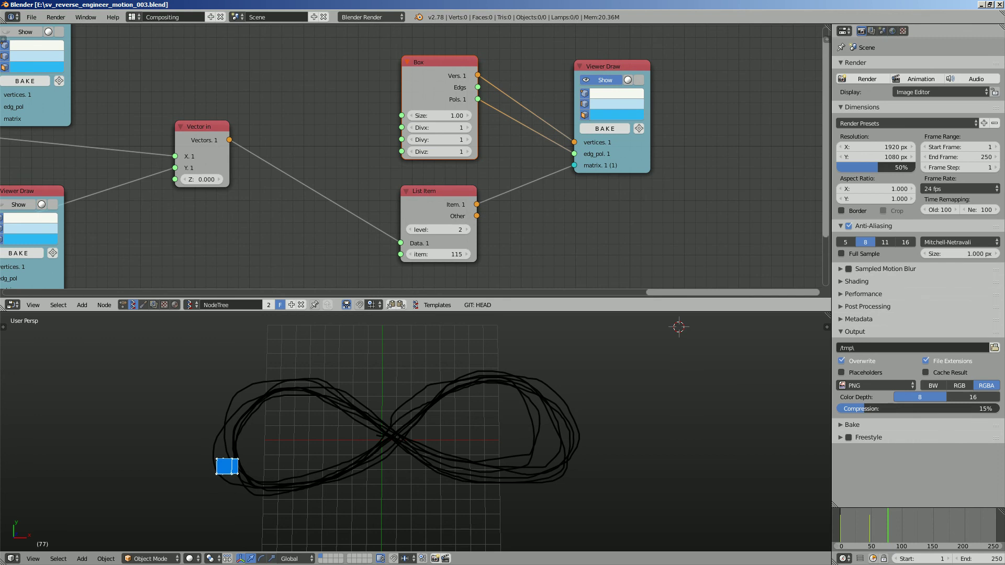
Move the combining Vector In node away from the List Item and scrub the item index to 170
left_click_drag(203, 129, 173, 144)
middle_click_drag(438, 398, 439, 398)
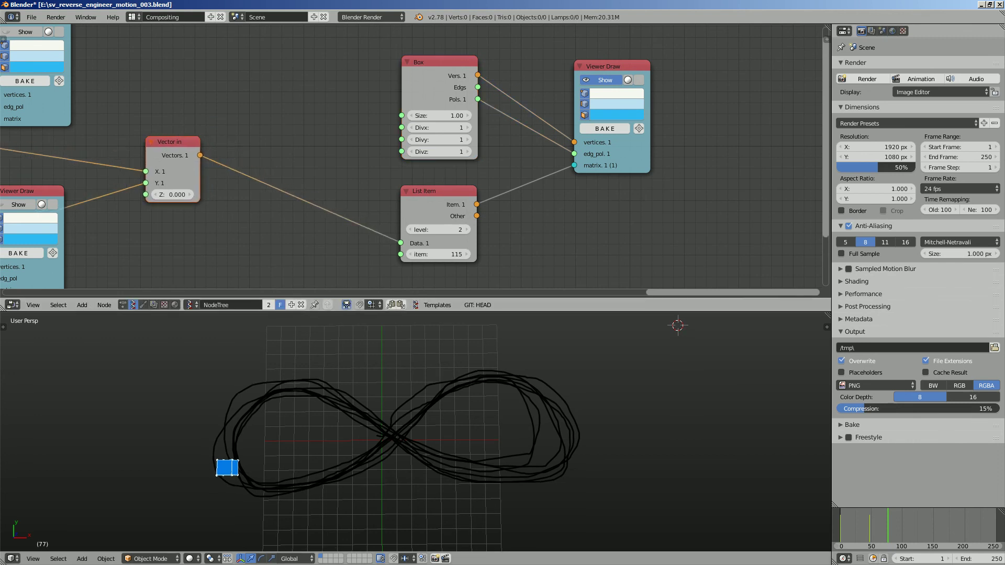
middle_click_drag(439, 152, 437, 160)
left_click_drag(437, 261, 461, 261)
left_click_drag(437, 262, 414, 262)
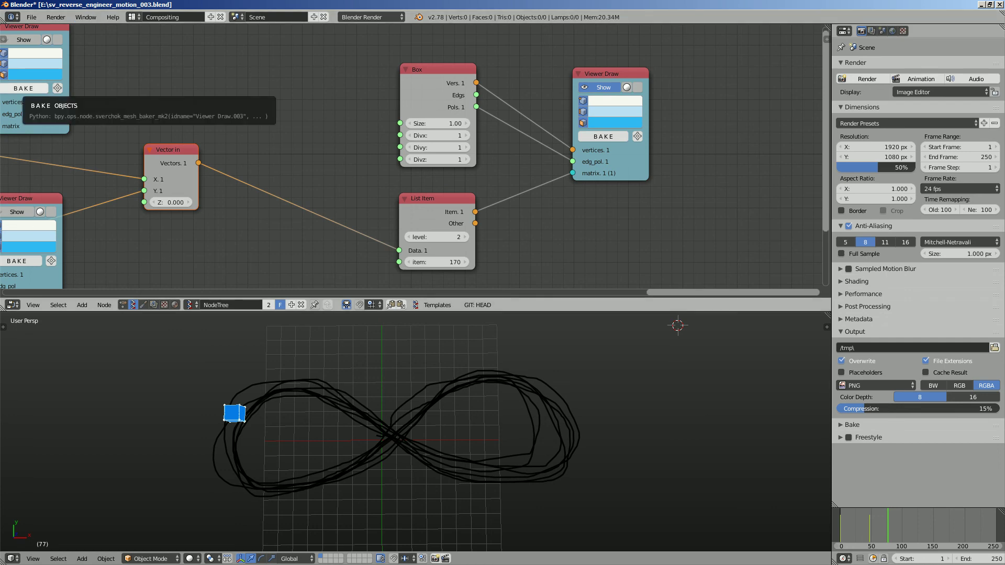
Show the entire node tree from the Grease Pencil input to the final Viewer Draw and save the file
scroll(413, 157, "down", 1)
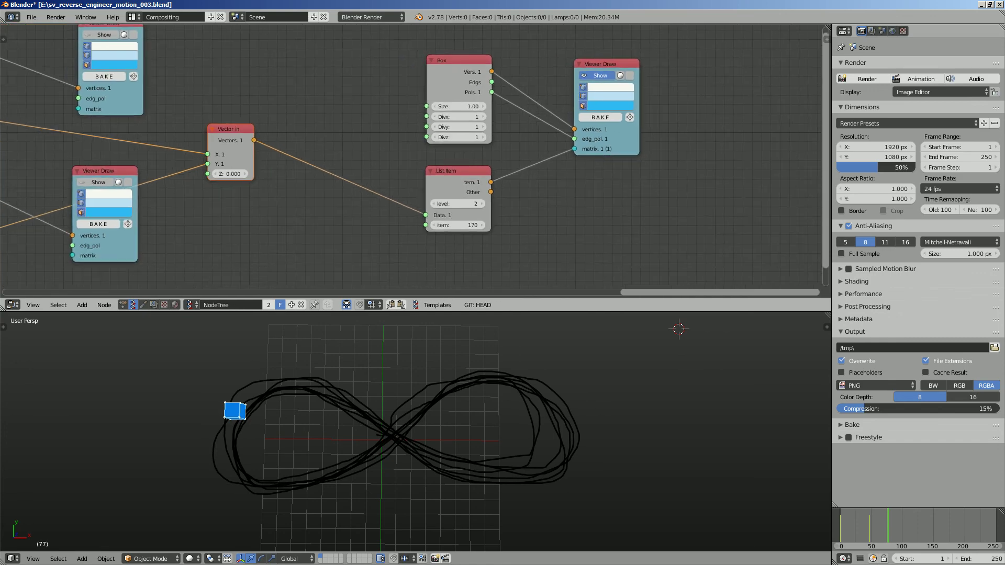
scroll(413, 157, "down", 5)
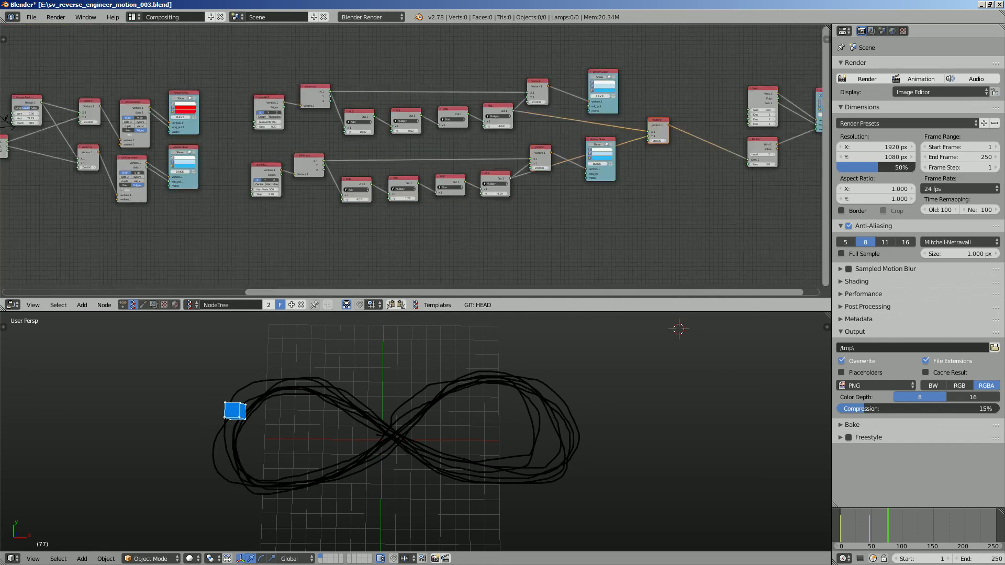
middle_click_drag(361, 139, 423, 148)
scroll(392, 152, "up", 2)
scroll(421, 127, "down", 1)
key("ctrl+s")
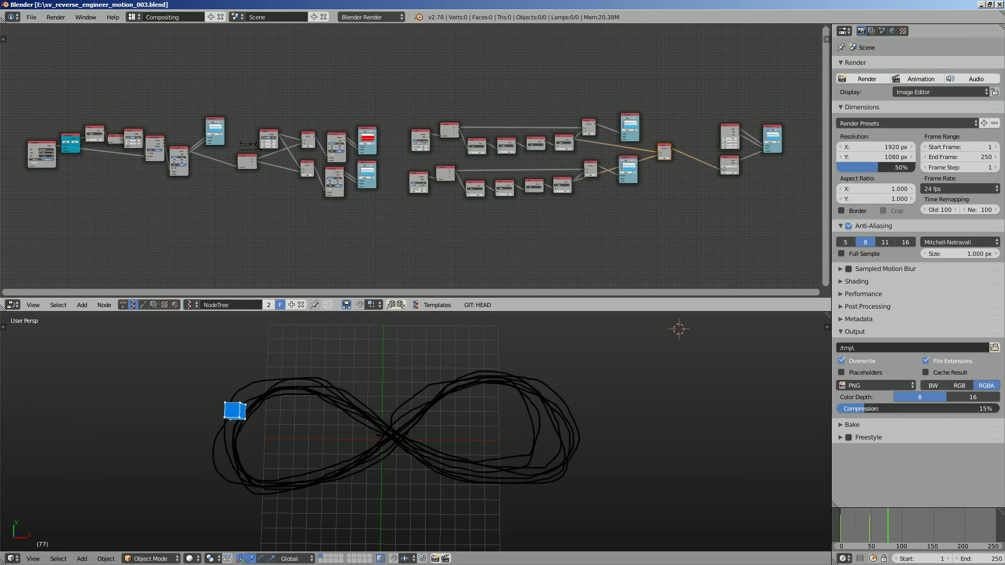
Shift all the sine-curve and box nodes together away from the Grease Pencil nodes, deselect them, and save over the file
middle_click_drag(614, 160, 410, 155)
scroll(411, 155, "up", 2)
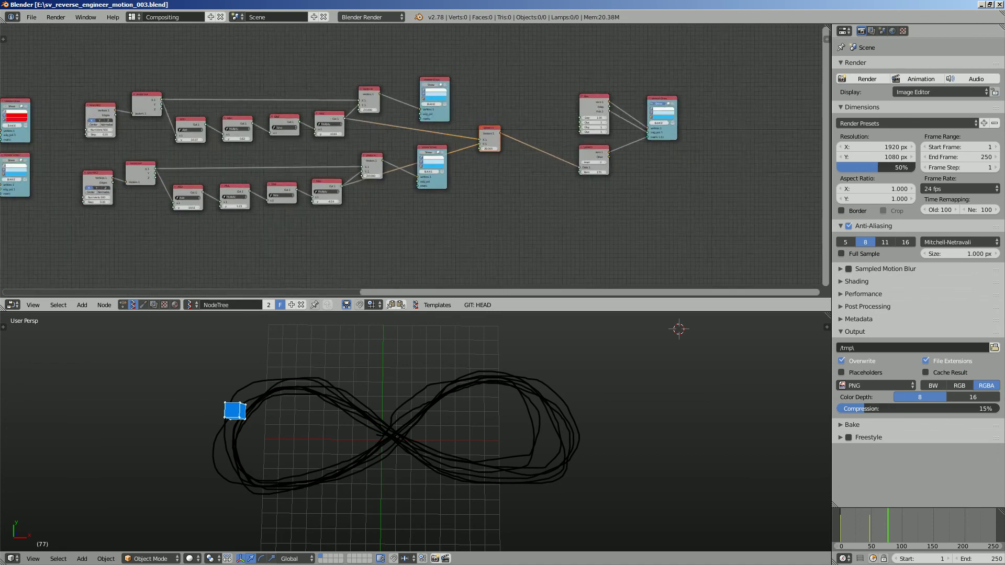
scroll(410, 155, "down", 1)
key("b")
left_click_drag(145, 85, 613, 198)
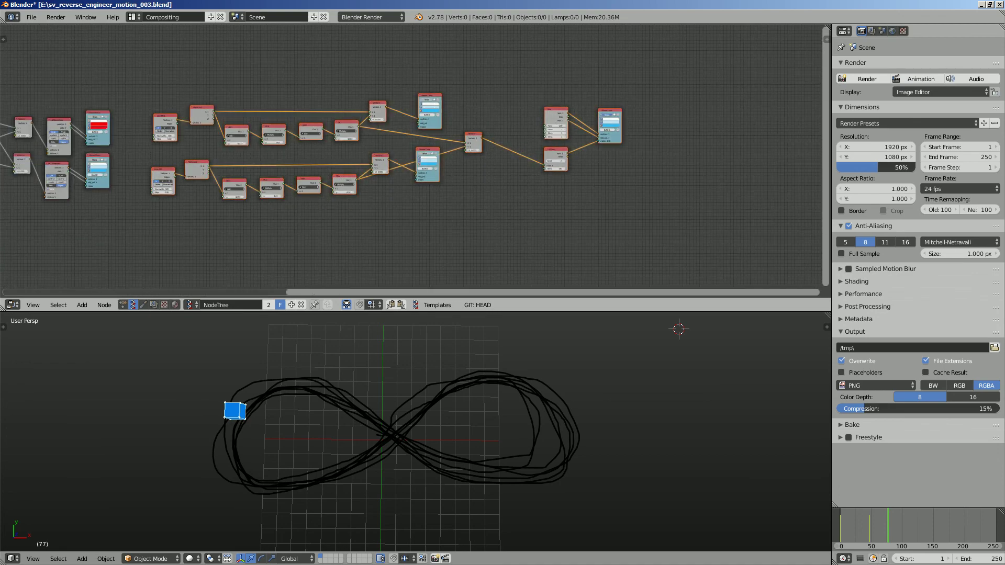
key("g")
left_click(650, 199)
key("a")
scroll(414, 159, "up", 2)
middle_click_drag(553, 215, 574, 212)
key("ctrl+s")
key("Return")
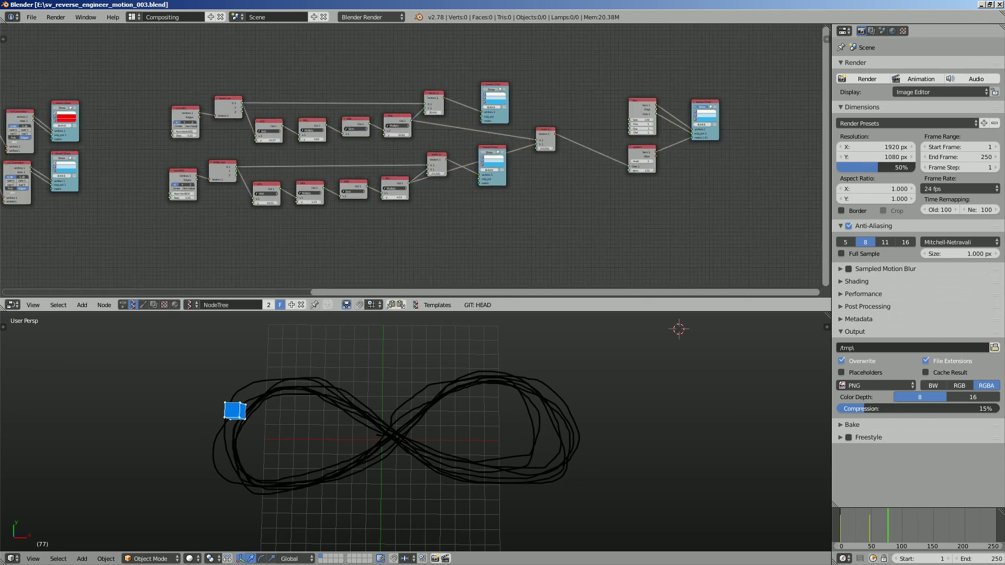
Scrub the current frame back and forth along the timeline and save over the existing file
scroll(416, 432, "up", 2)
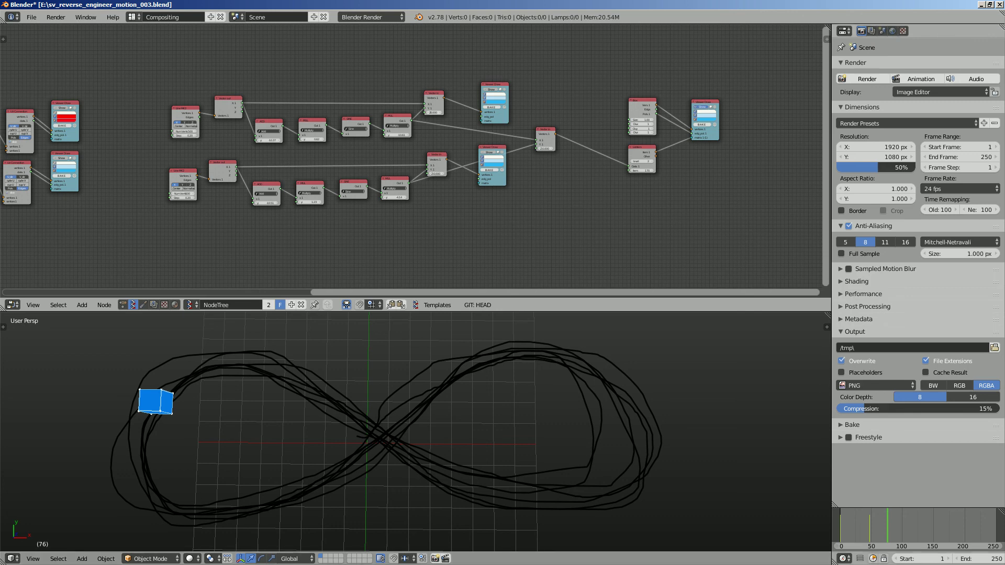
left_click_drag(908, 527, 873, 527)
scroll(413, 434, "down", 3)
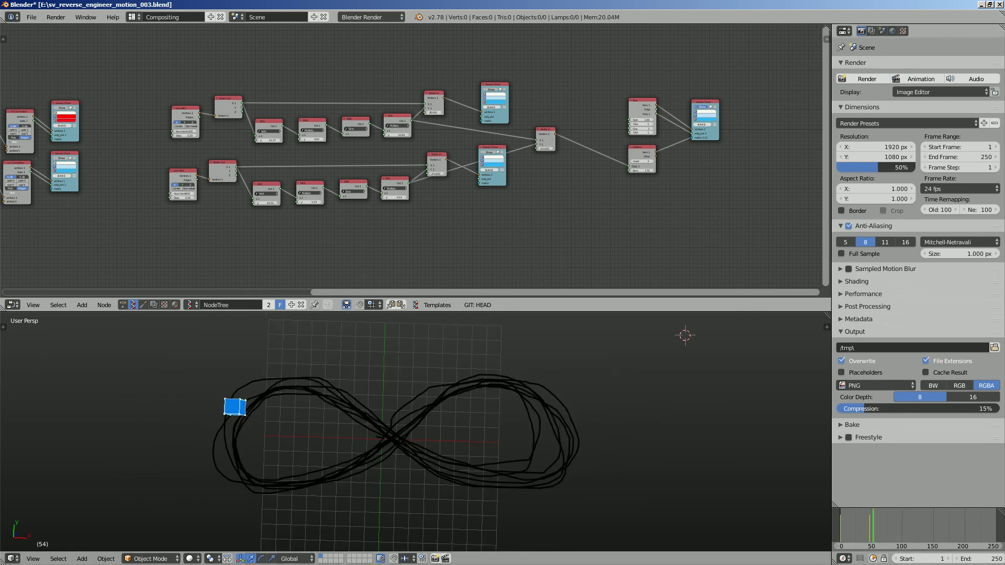
left_click_drag(908, 526, 901, 526)
key("ctrl+s")
left_click(900, 521)
Set the timeline's current frame to 74 with the whole figure-eight and the box framed in the 3D view
mouse_move(492, 440)
middle_mouse_down("shift")
mouse_move(477, 452)
mouse_move(505, 439)
mouse_move(492, 437)
mouse_move(485, 454)
mouse_move(494, 459)
middle_mouse_up("shift")
scroll(482, 452, "down", 1)
scroll(490, 447, "up", 2)
left_click(885, 526)
mouse_move(886, 527)
left_mouse_down()
mouse_move(859, 526)
mouse_move(885, 527)
left_mouse_up()
scroll(471, 440, "up", 1)
scroll(372, 440, "down", 1)
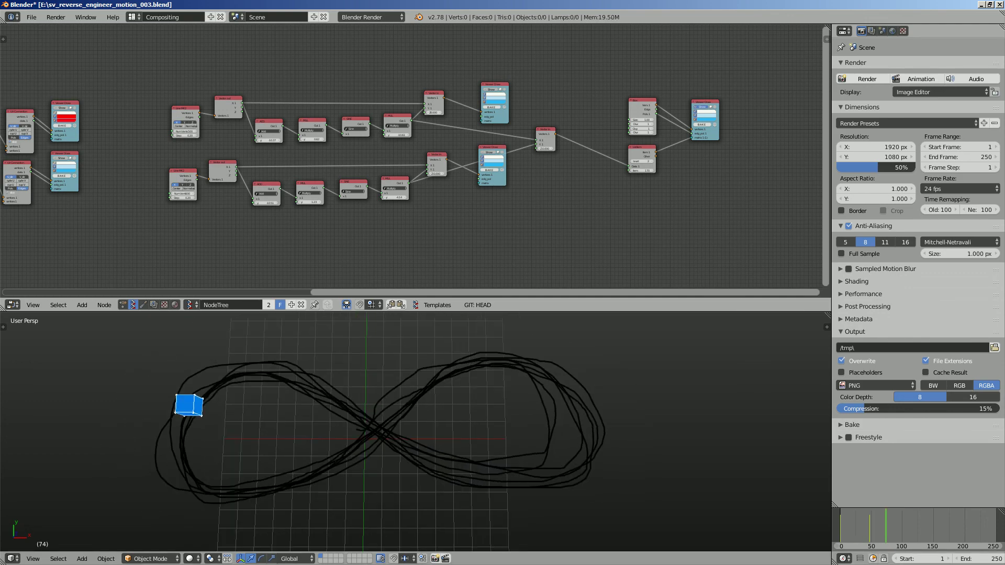
Examine the combining Vector In, Box, List Item and final Viewer Draw nodes and the box on the figure-eight from another angle
middle_click_drag(527, 129, 303, 153)
scroll(408, 148, "up", 5)
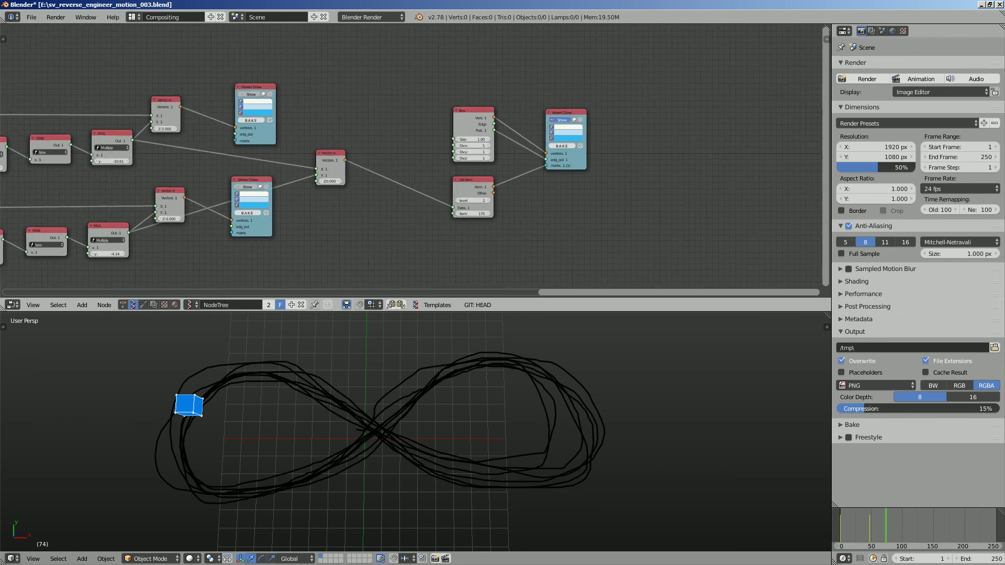
scroll(407, 155, "up", 1)
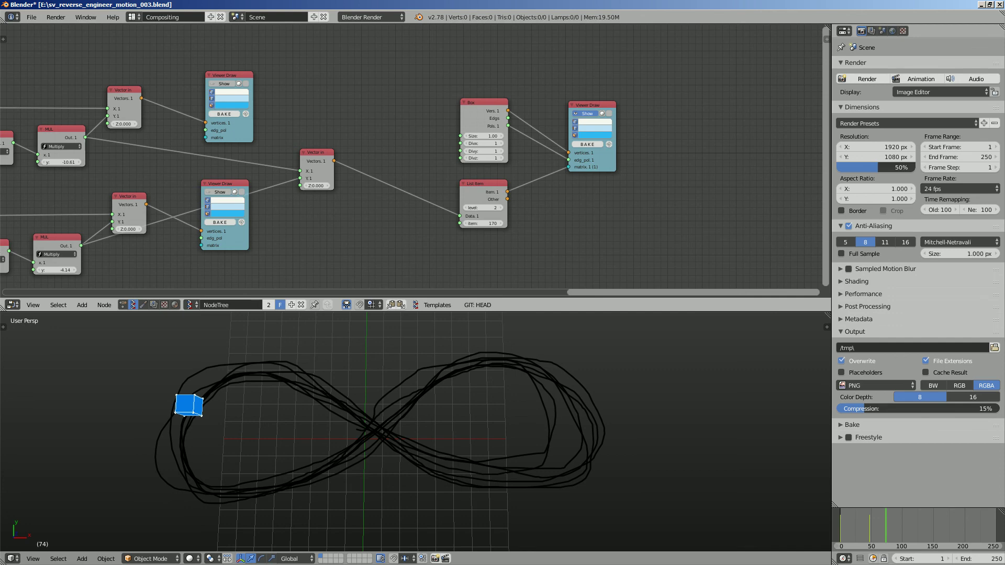
middle_click_drag(418, 434, 410, 421)
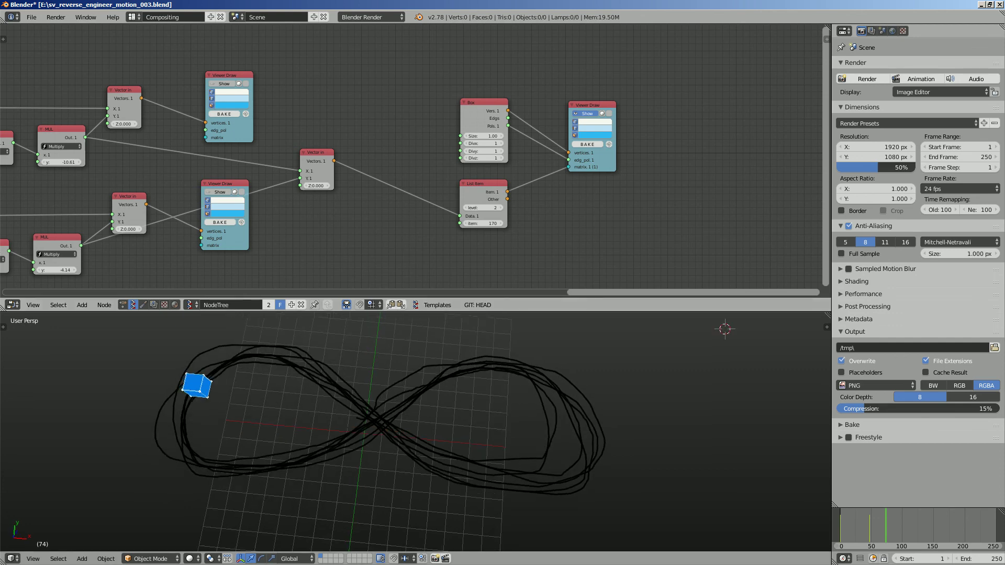